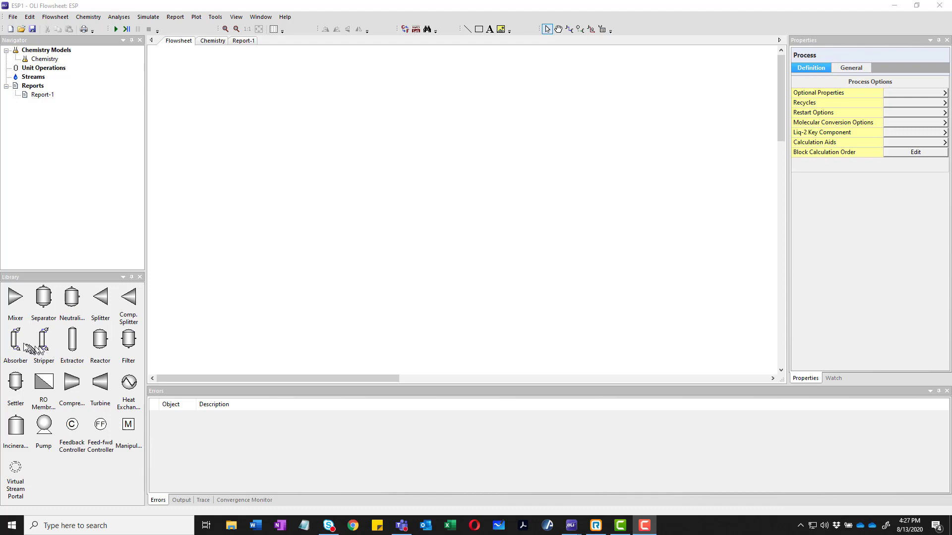
- Place absorber Absorb-1 on the canvas and draw inlets S-1, S-2 and outlets S-3, S-4
left_click_drag(15, 342, 355, 186)
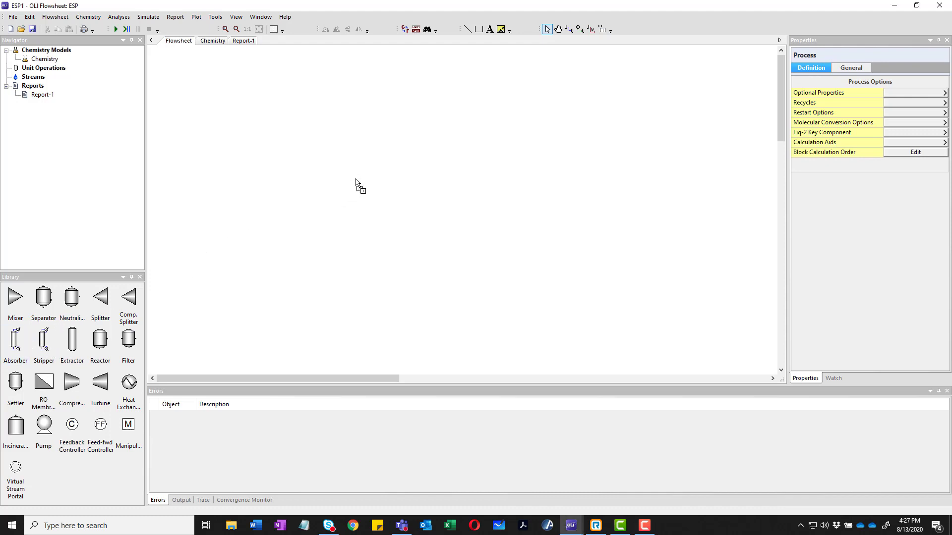
left_click(441, 248)
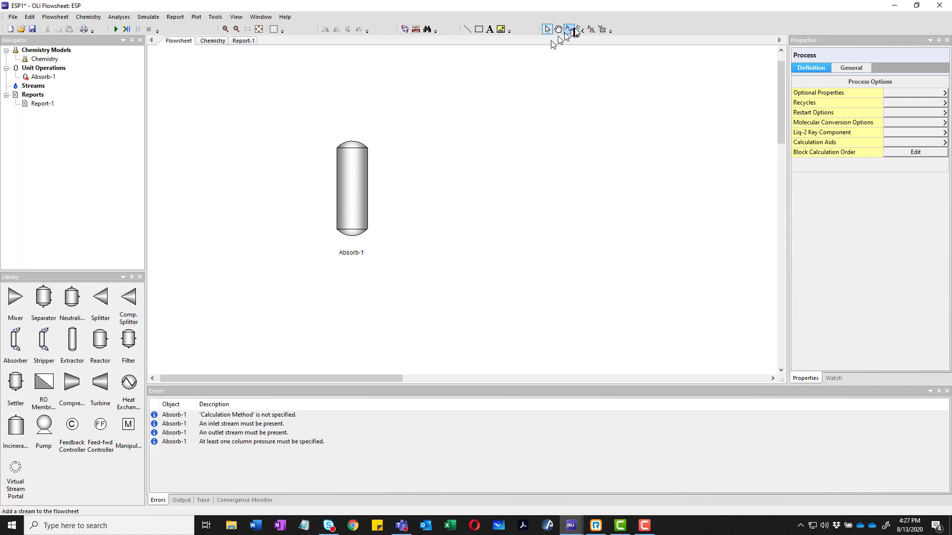
left_click(570, 30)
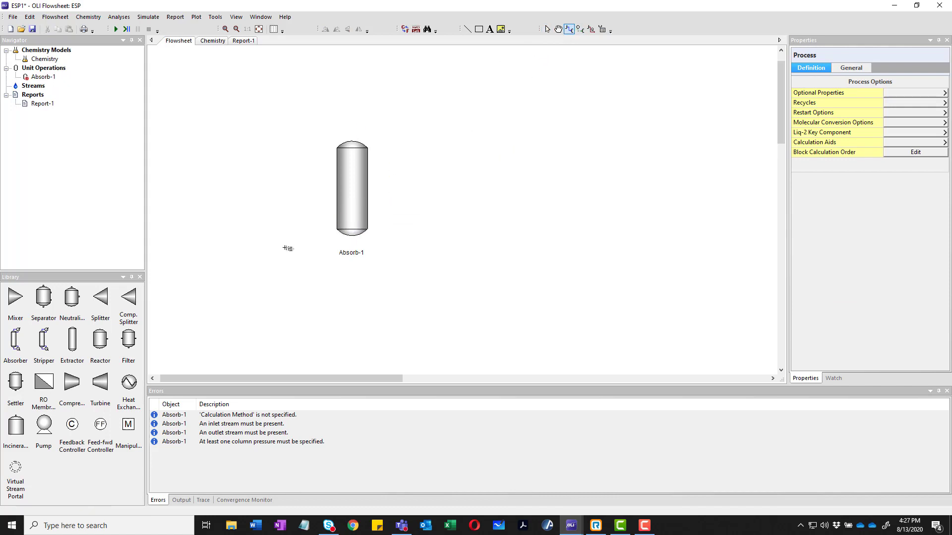
mouse_move(297, 245)
left_mouse_down()
mouse_move(357, 249)
mouse_move(346, 255)
left_mouse_up()
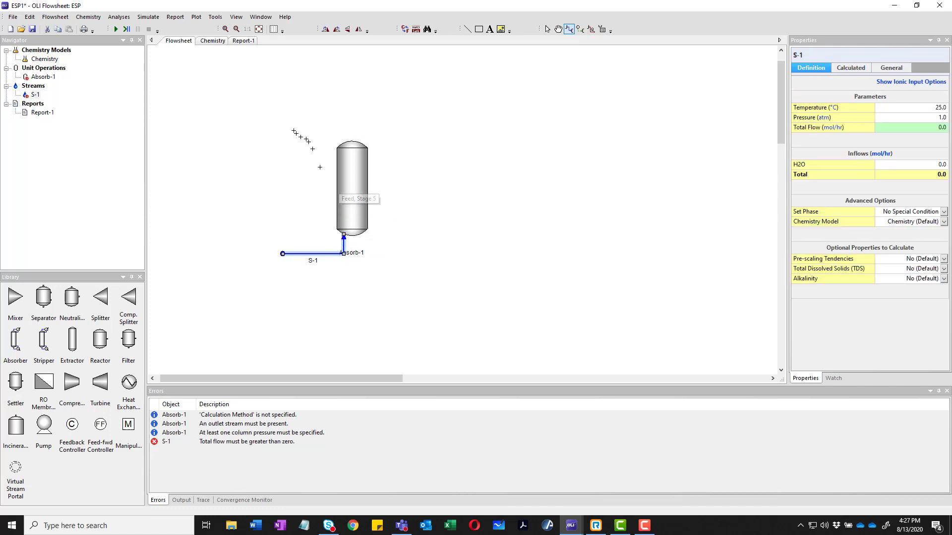
mouse_move(271, 156)
left_mouse_down()
mouse_move(337, 155)
mouse_move(326, 155)
mouse_move(337, 155)
mouse_move(360, 93)
left_mouse_up()
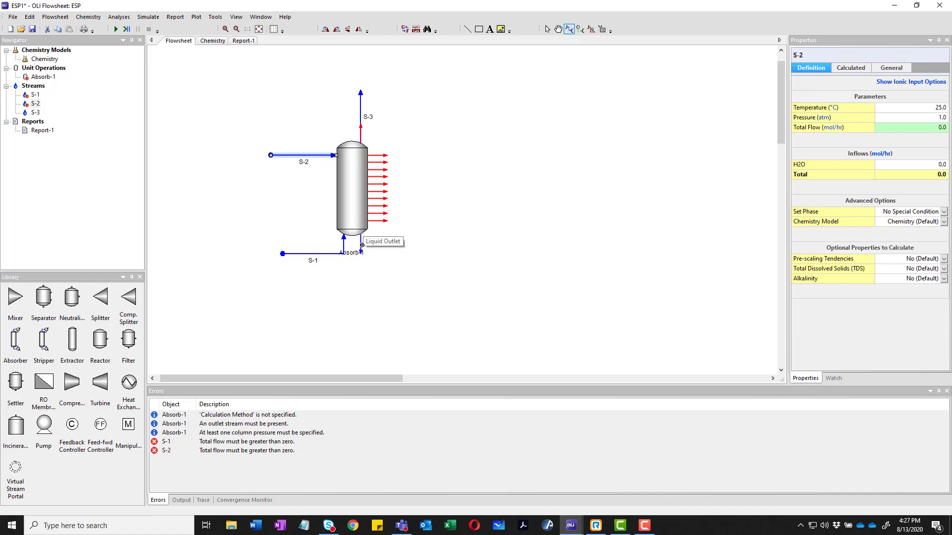
left_click_drag(361, 245, 361, 295)
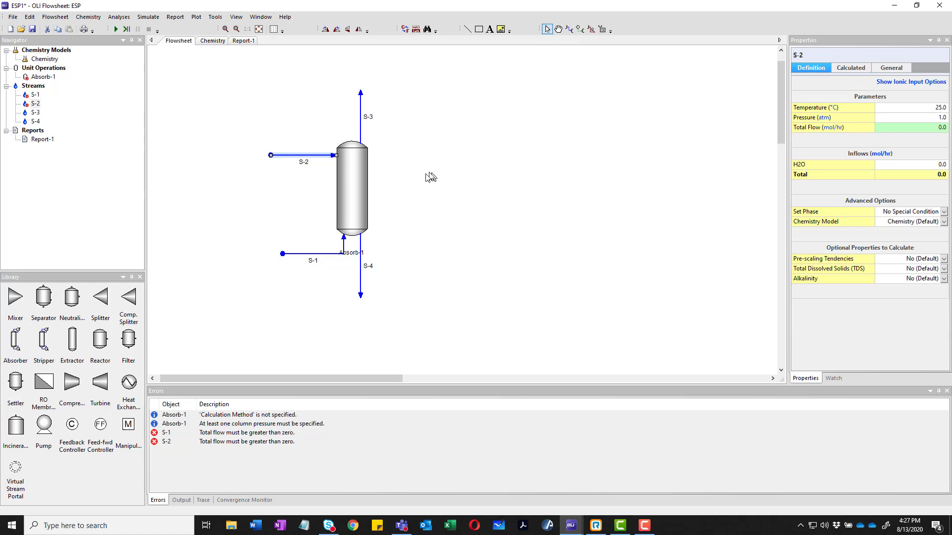
left_click(355, 255)
- Move the absorber label to the column's right and rename it Emergency Chlorine Scrubber
left_click_drag(355, 254, 390, 210)
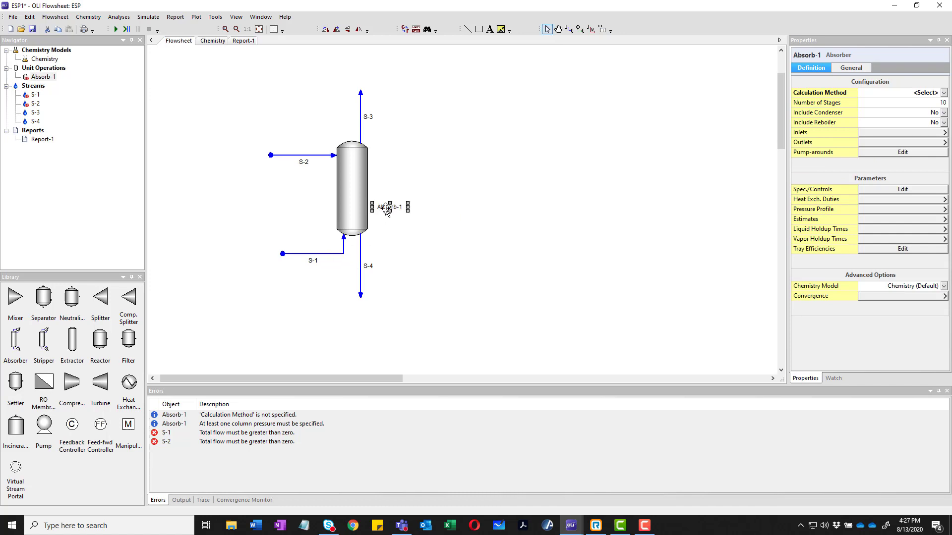
double_click(386, 209)
type("Emergency Chlorine Scrubber")
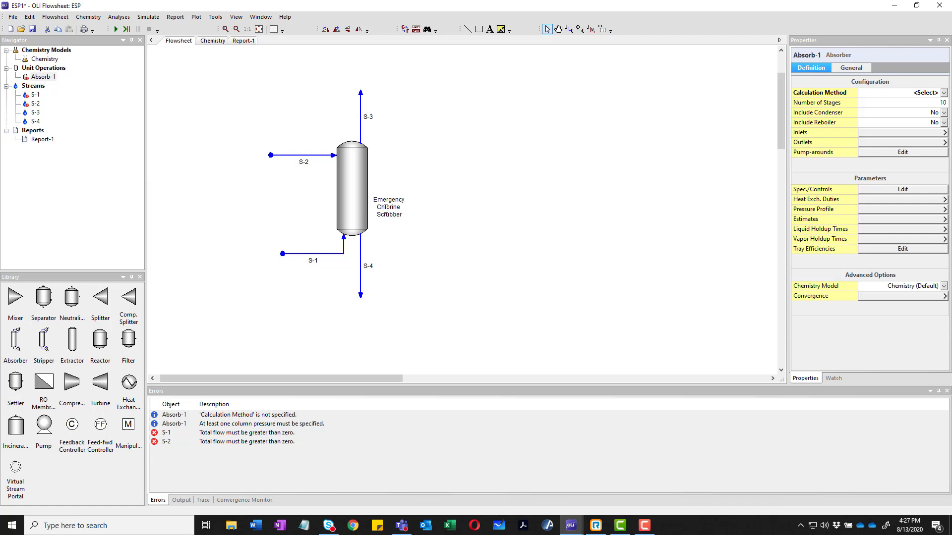
left_click(420, 242)
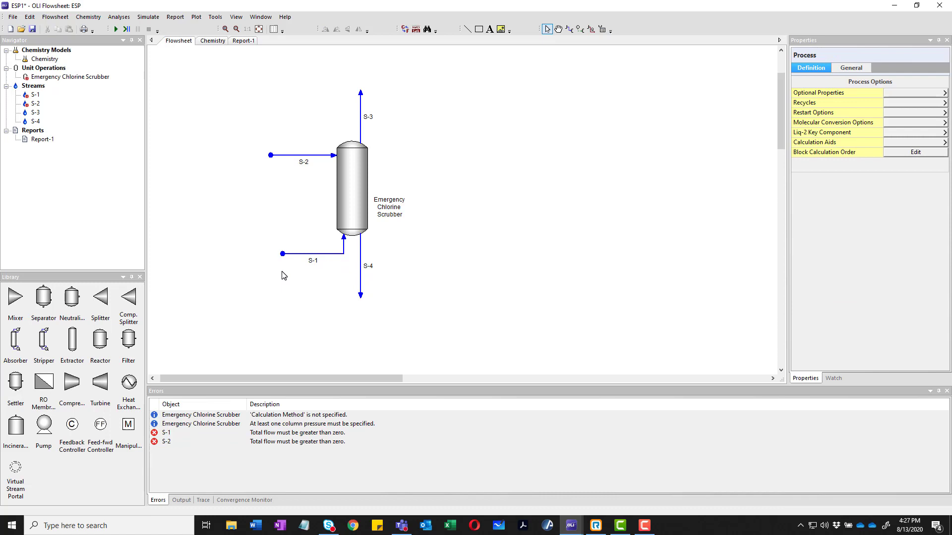
- Inspect streams S-1, S-2 and S-3 on the flowsheet
left_click(322, 254)
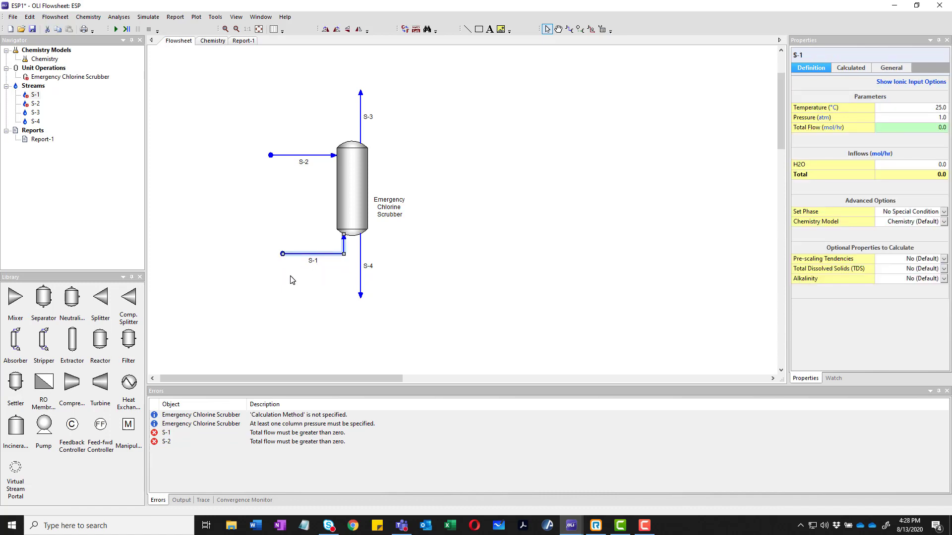
left_click(296, 156)
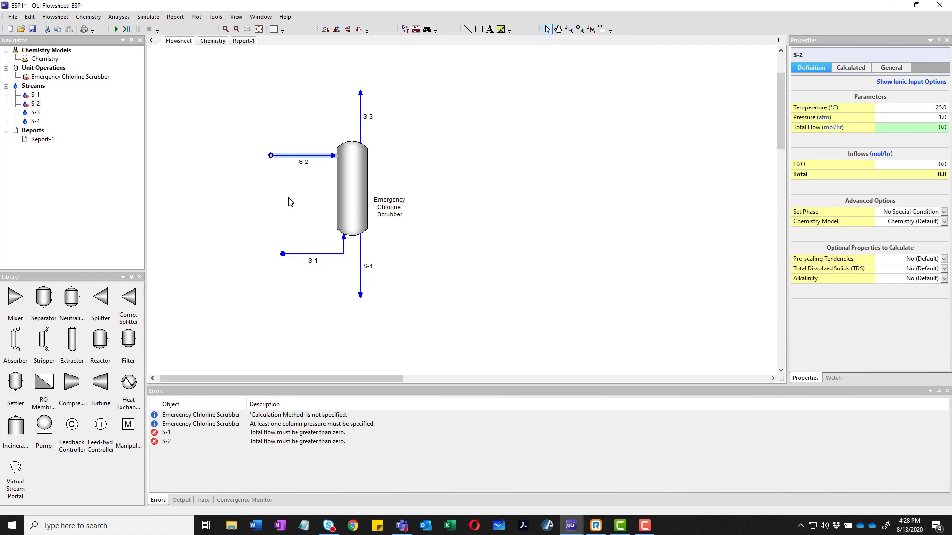
left_click(361, 134)
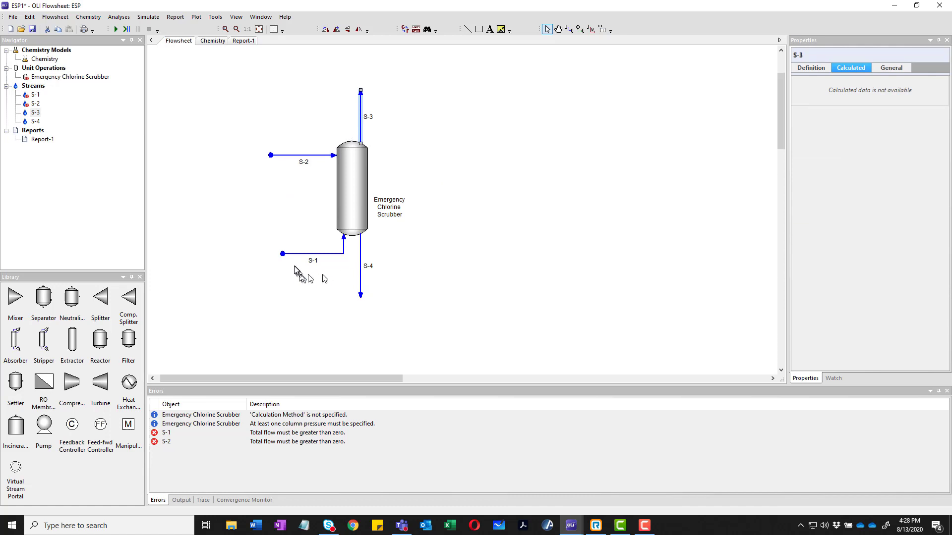
left_click(312, 259)
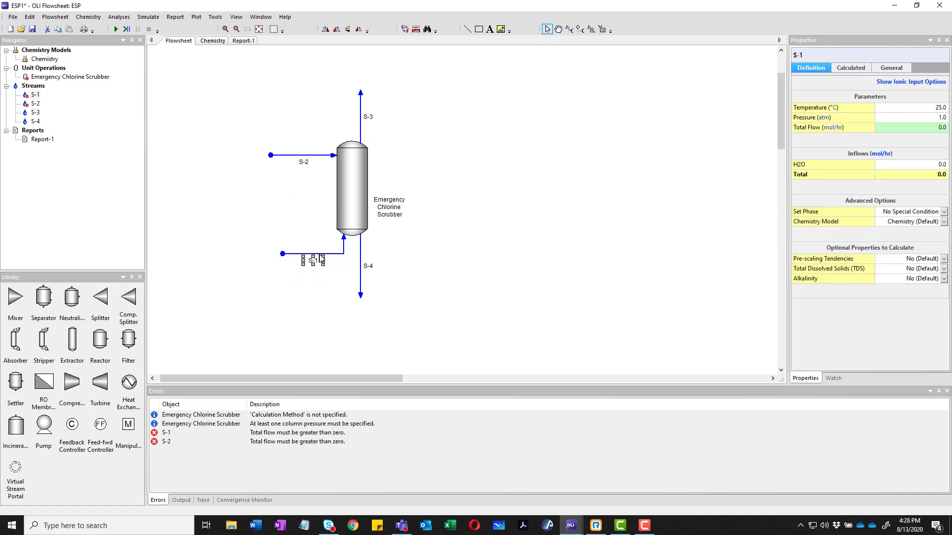
- Rename stream S-1 to Waste Gas and move its label left of the stream
left_click(322, 257)
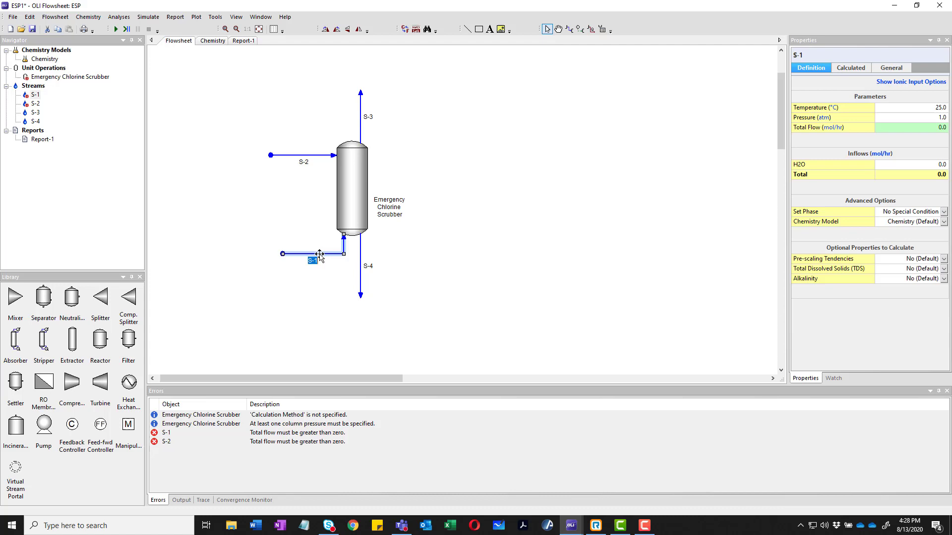
left_click(319, 254)
type("Waste Gas")
left_click(306, 298)
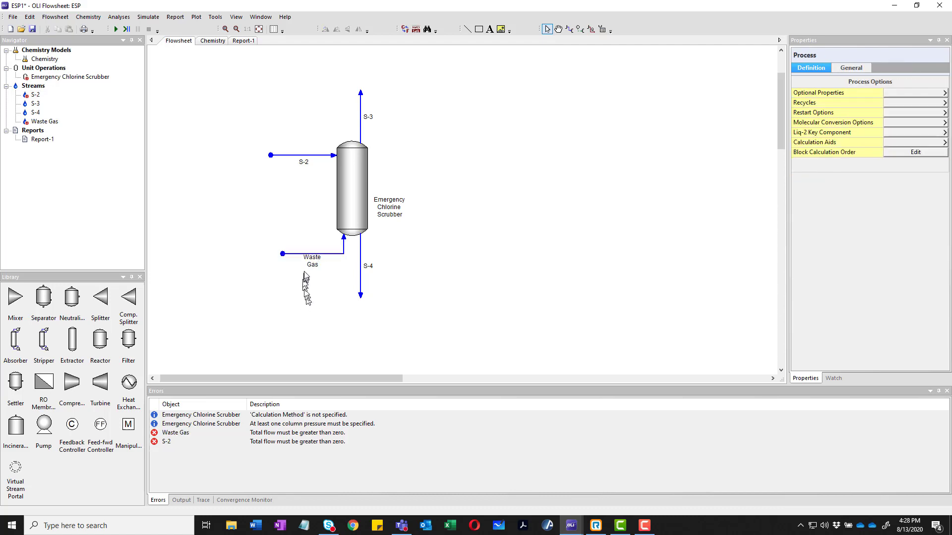
left_click(316, 259)
left_click_drag(317, 258, 263, 254)
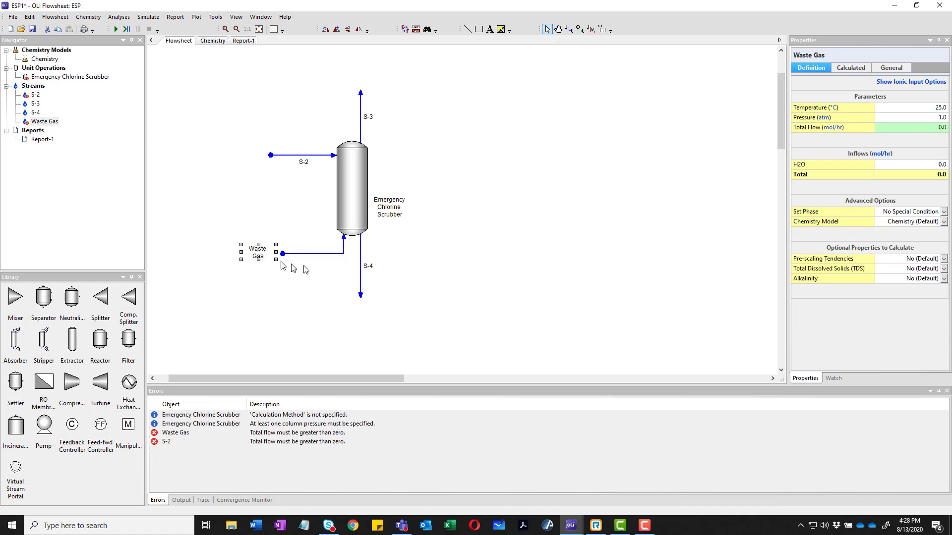
left_click(315, 280)
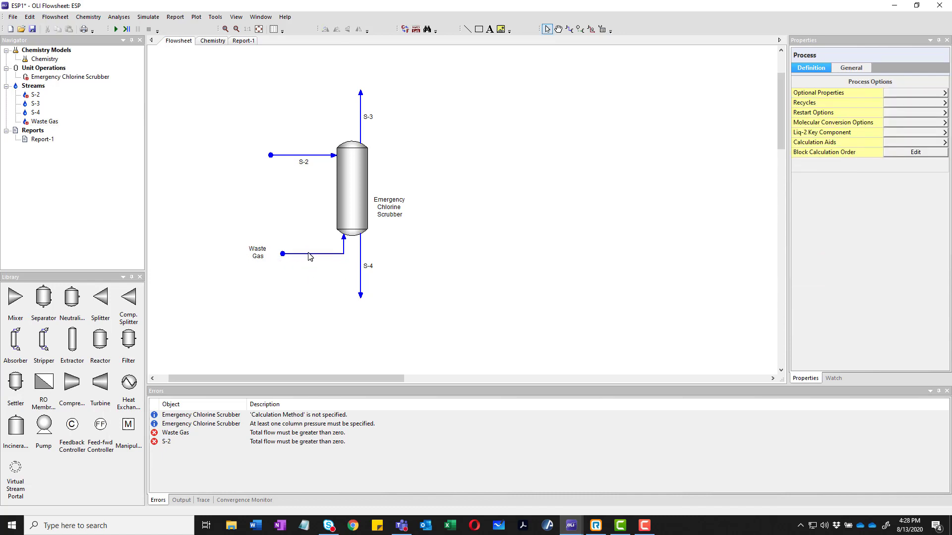
left_click(308, 254)
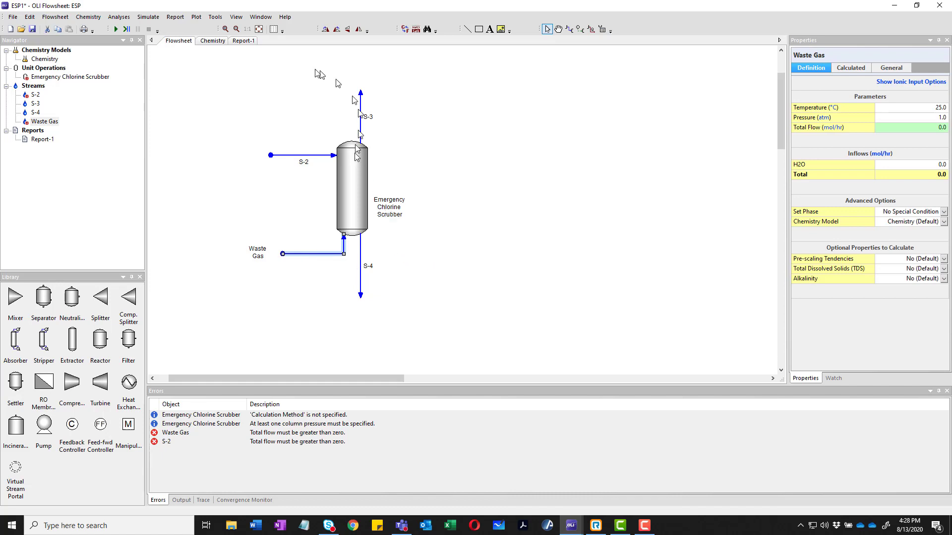
- Add Cl2, CO2, N2 and NaOH to the Chemistry Inflows component list
left_click(213, 41)
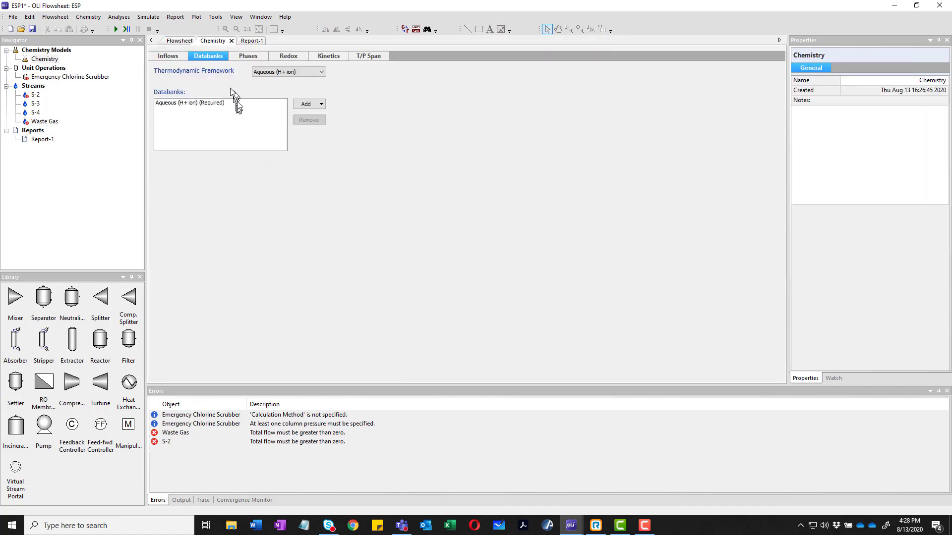
left_click(178, 56)
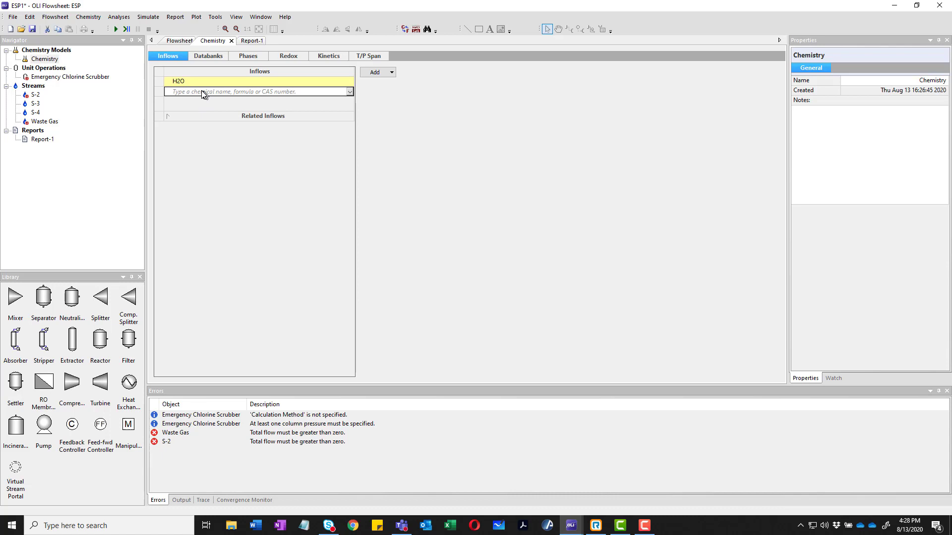
type("Cl2")
key("Return")
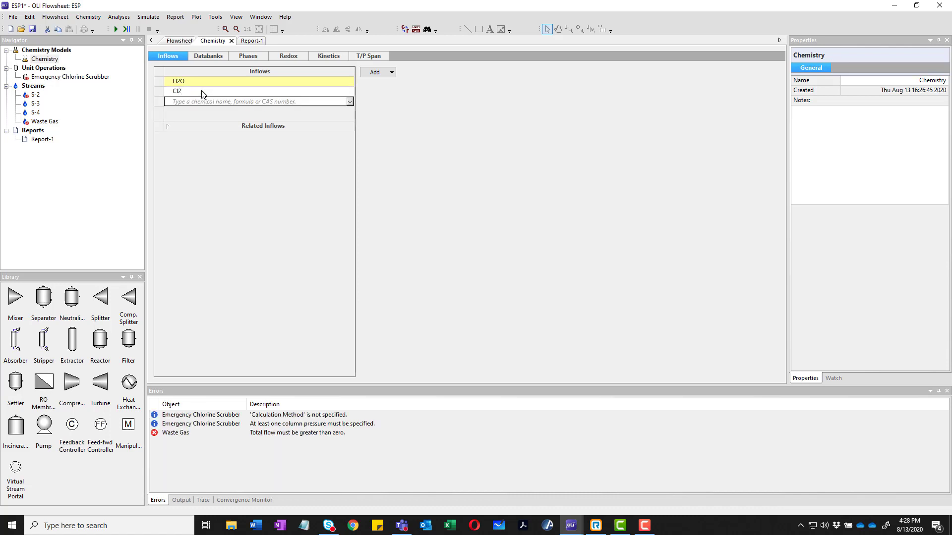
type("co2")
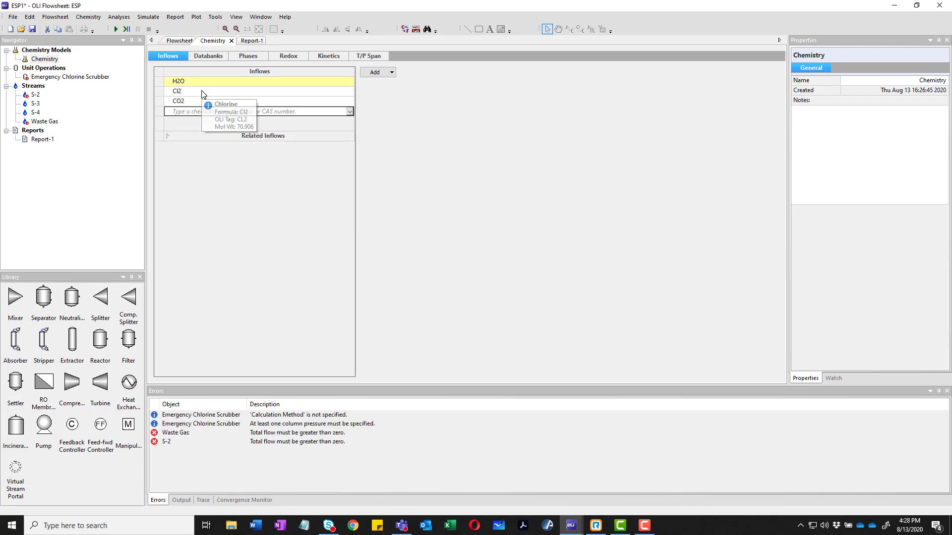
key("Return")
type("n2")
key("Return")
type("naoh")
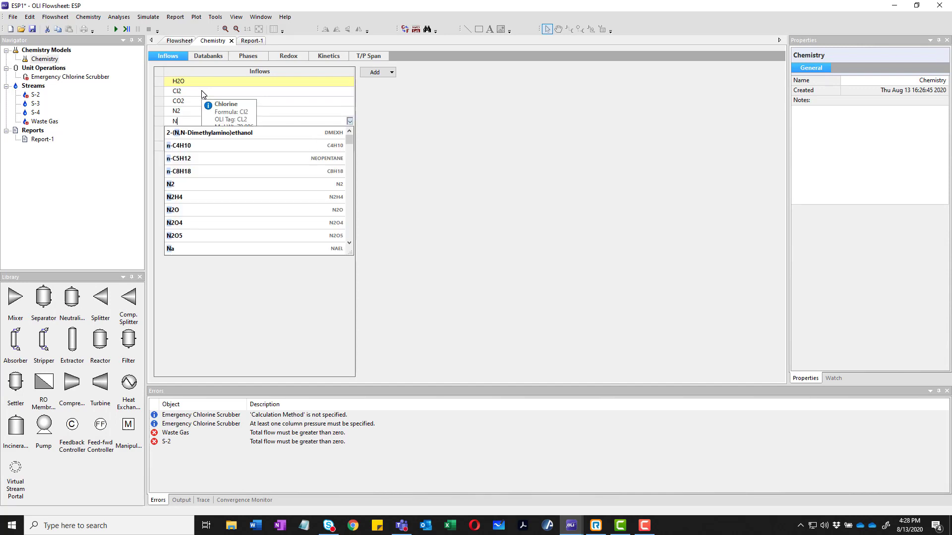
key("Return")
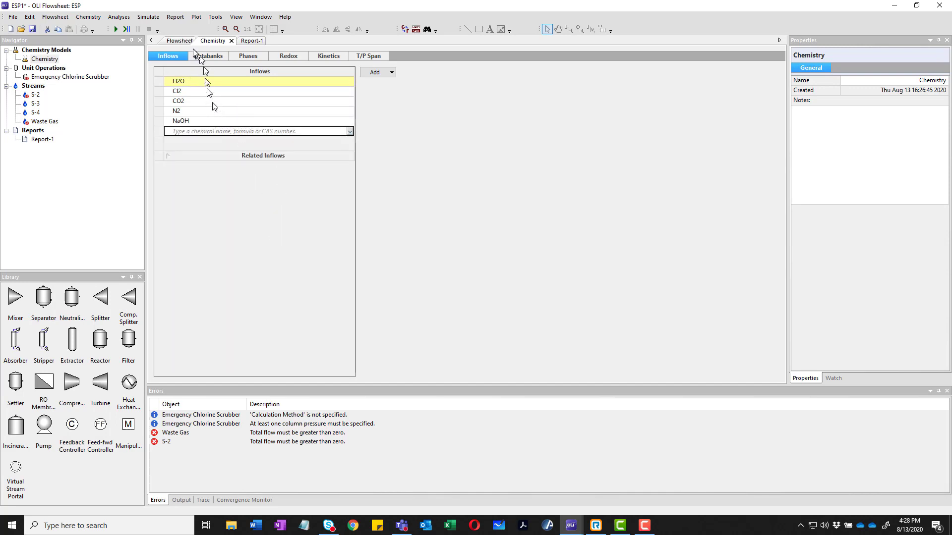
left_click(179, 41)
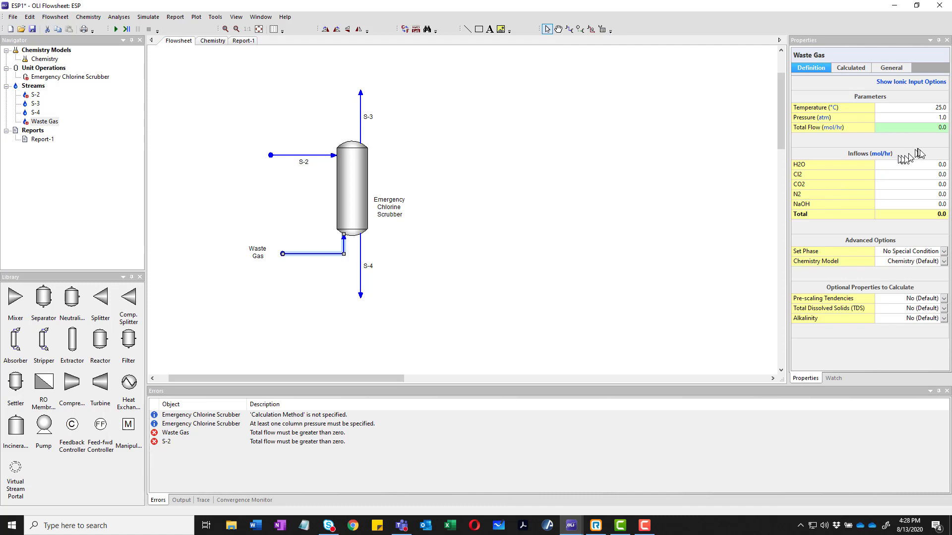
- Enter Waste Gas inflows of 5.8 Cl2, 52 CO2 and 58 N2 mol/hr
left_click(914, 168)
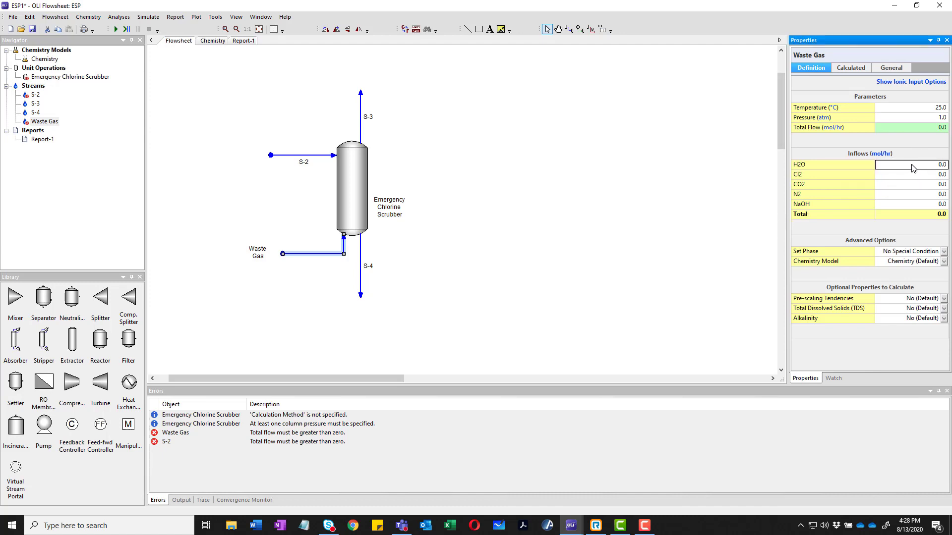
key("Down")
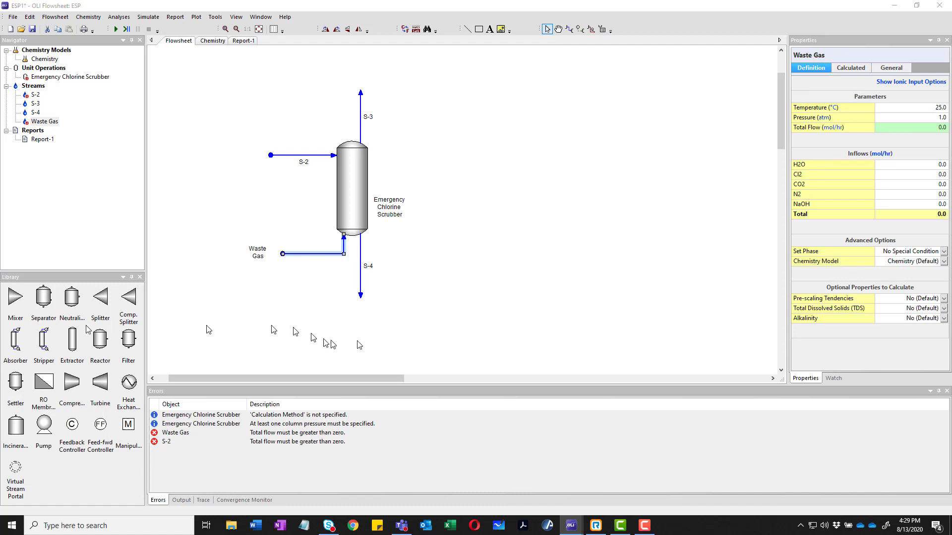
left_click(920, 176)
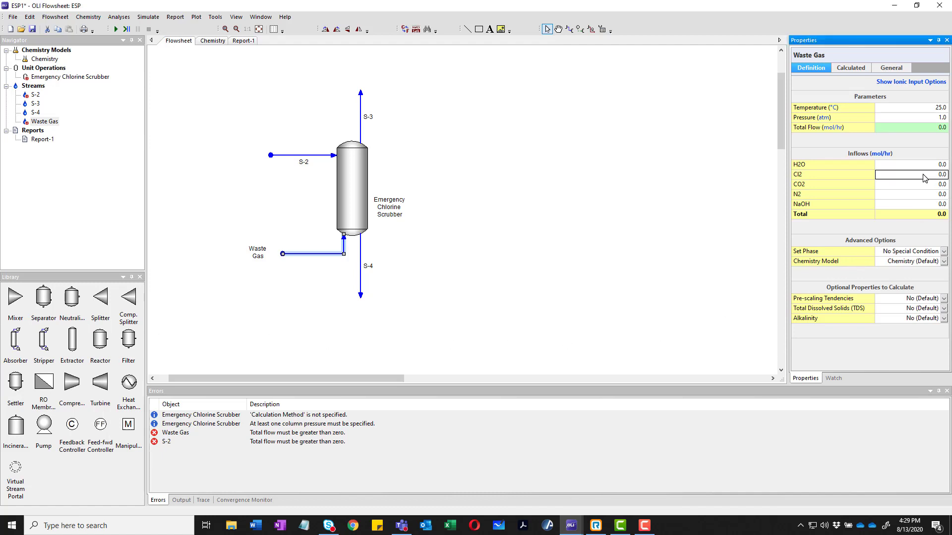
type("5.8")
key("Return")
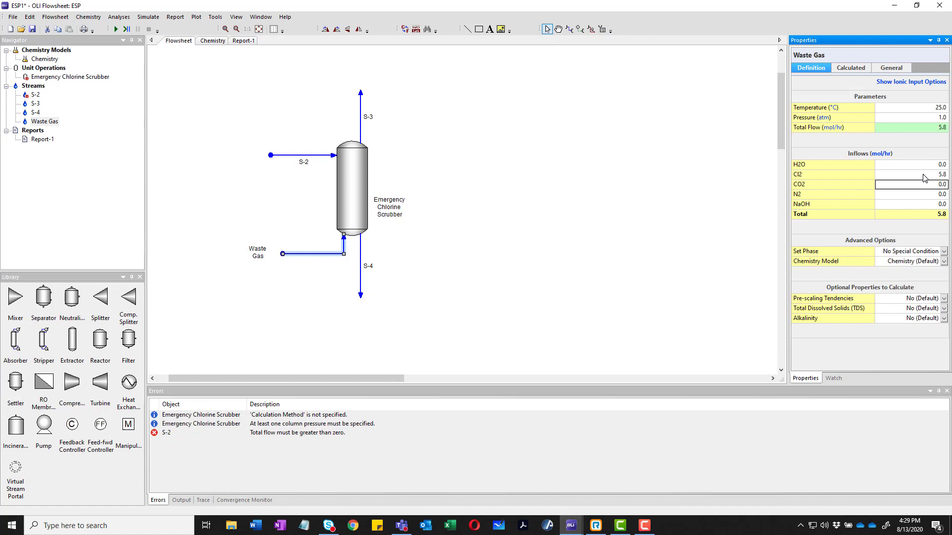
type("52")
key("Return")
type("5")
key("Return")
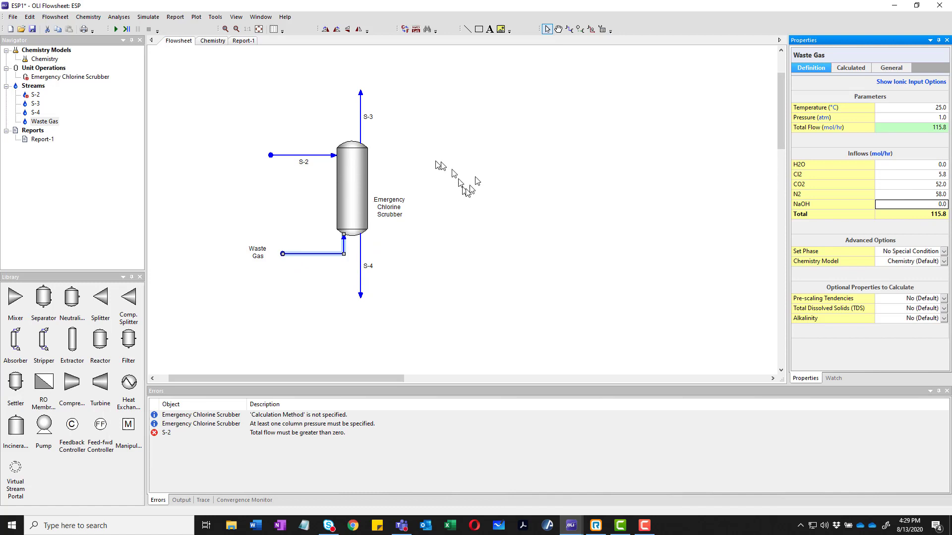
- Choose MSE (H3O+ ion) as the Thermodynamic Framework under Chemistry Databanks
left_click(213, 41)
left_click(214, 56)
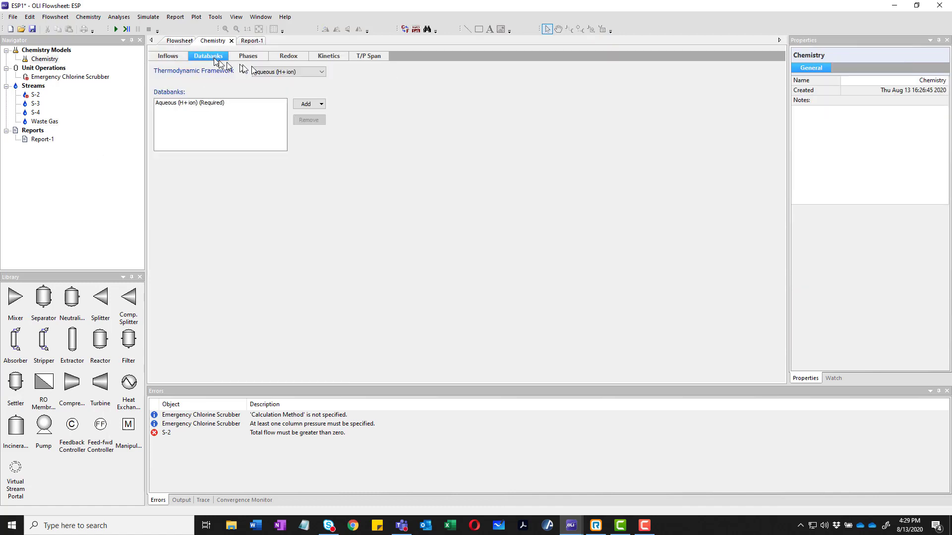
left_click(272, 72)
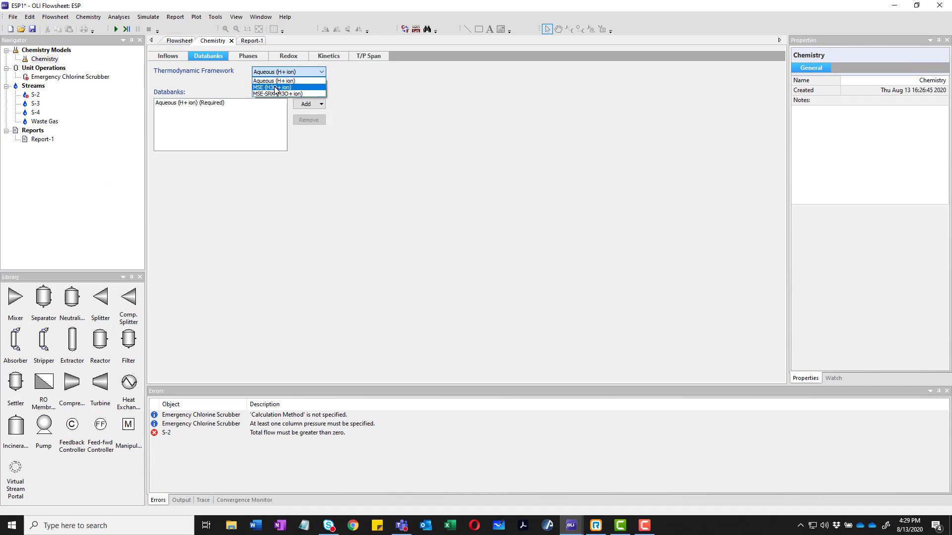
left_click(276, 88)
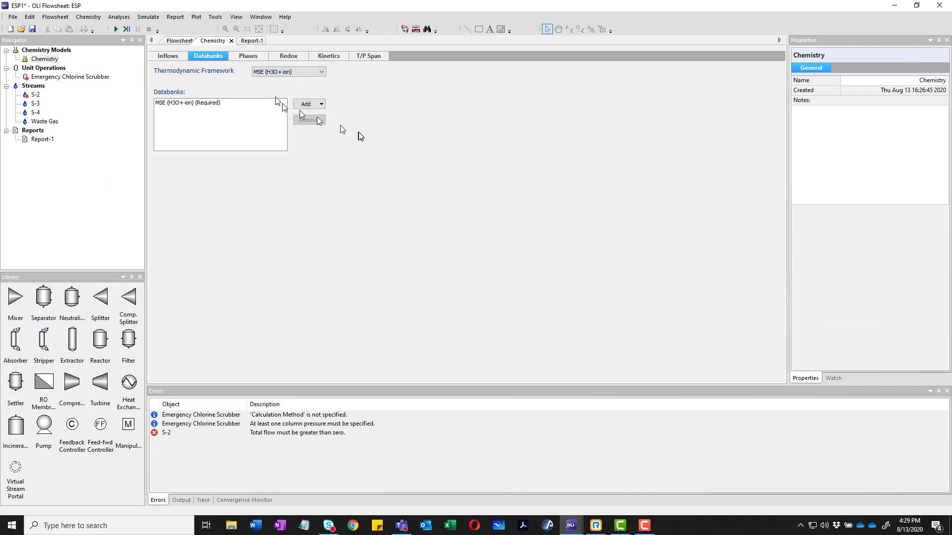
left_click(168, 56)
left_click(179, 40)
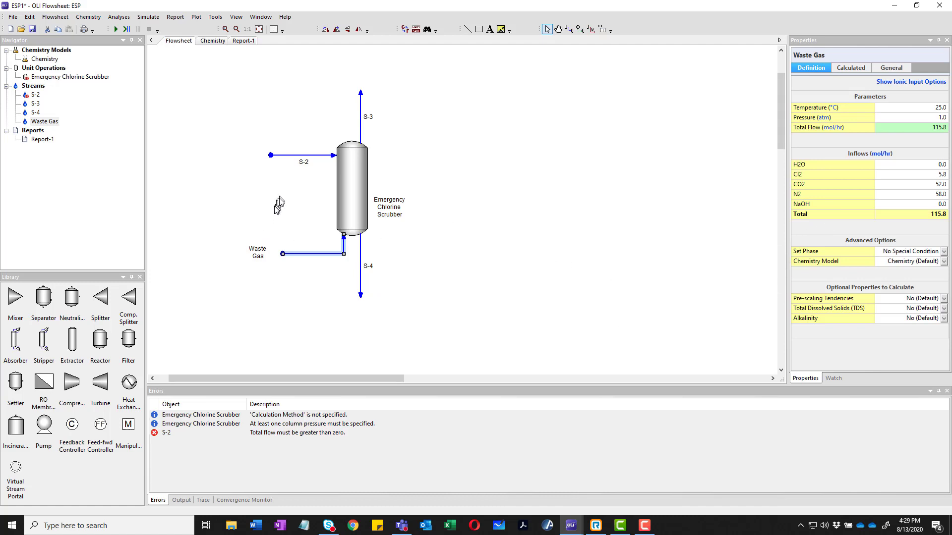
- Rename stream S-2 to NaOH Reagent and move its label left of the stream start
left_click(295, 159)
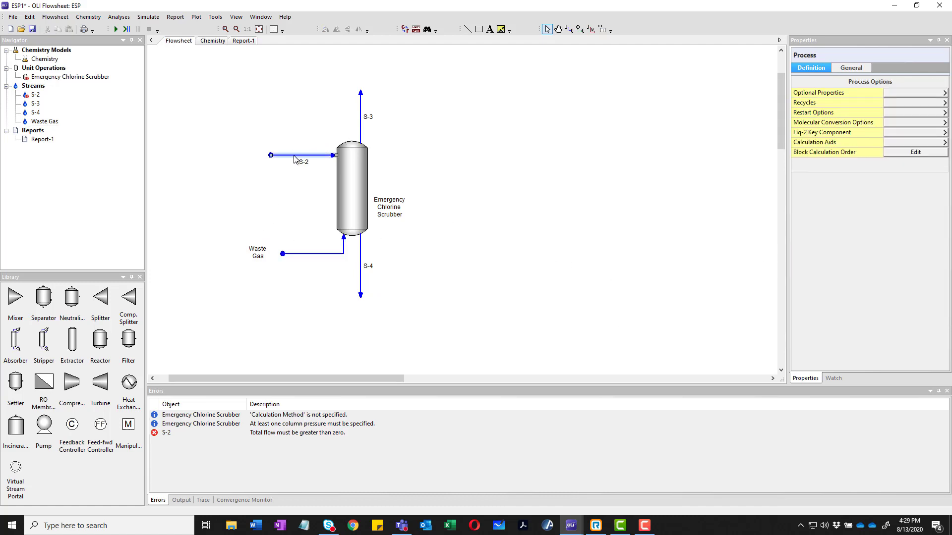
left_click(295, 159)
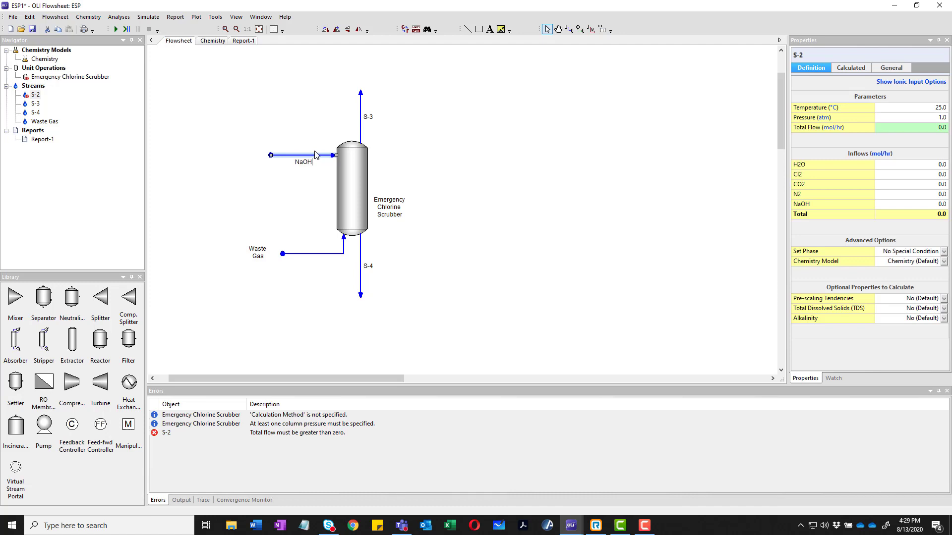
type("eagent")
key("Return")
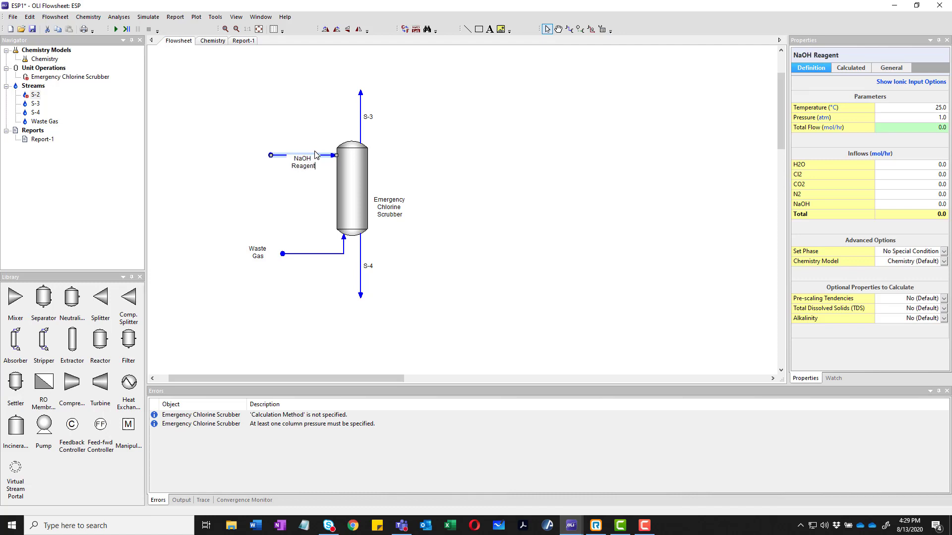
left_click(300, 165)
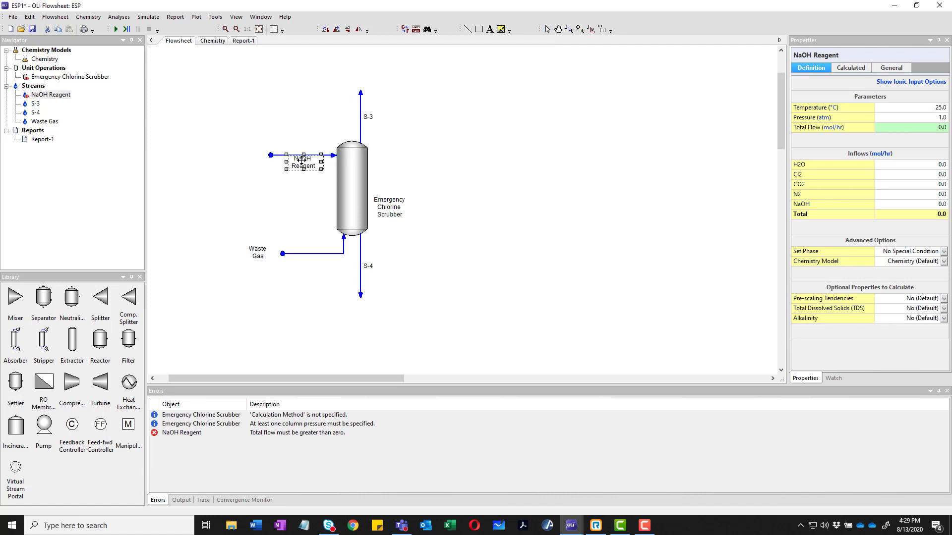
left_click_drag(299, 165, 240, 159)
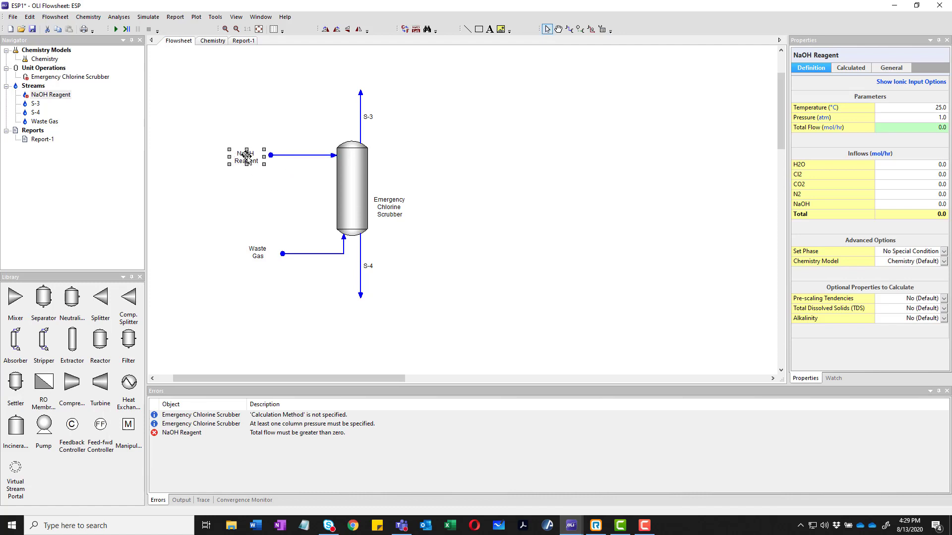
left_click(287, 180)
left_click(298, 157)
- Set NaOH Reagent units to Mass total flow and Mass Fraction inflows
left_click(880, 154)
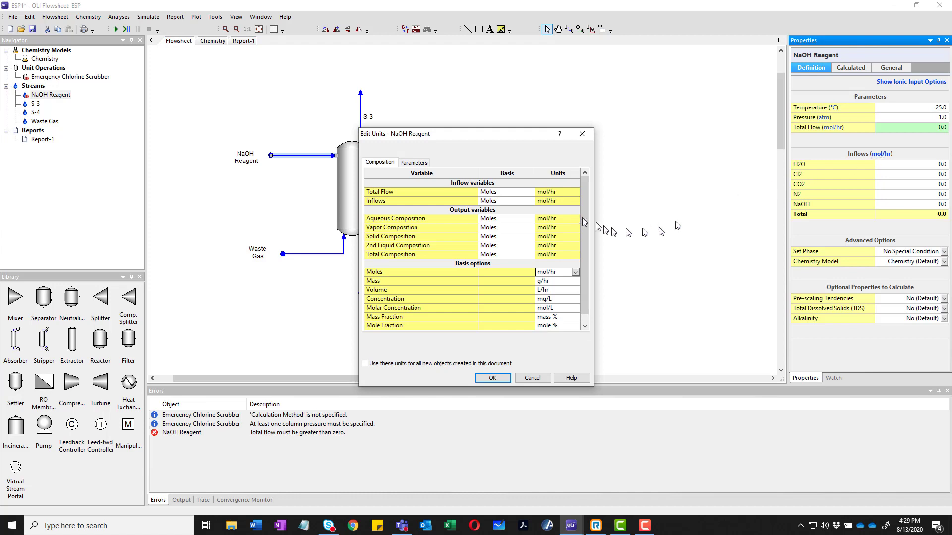
left_click(526, 192)
left_click(525, 192)
left_click(516, 203)
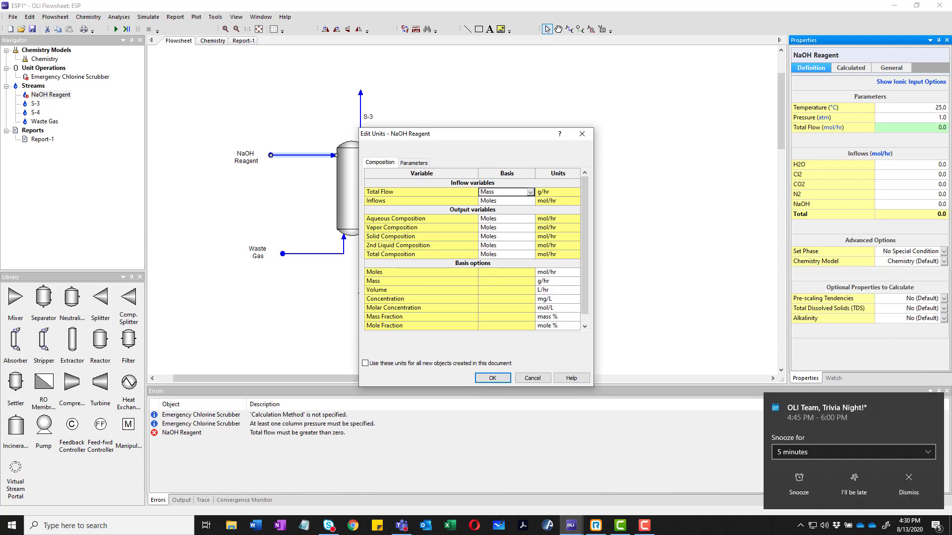
left_click(908, 477)
left_click(525, 201)
left_click(525, 201)
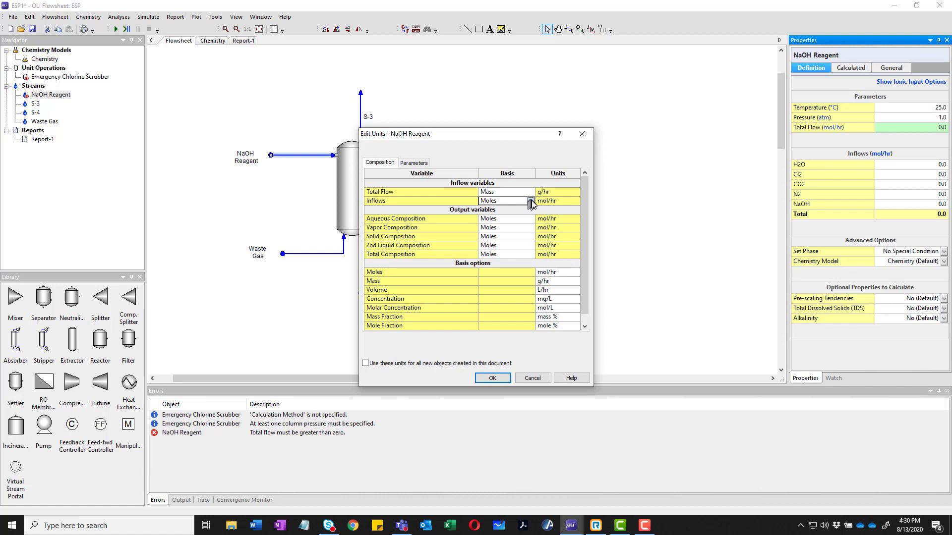
left_click(530, 200)
left_click(500, 225)
left_click(489, 379)
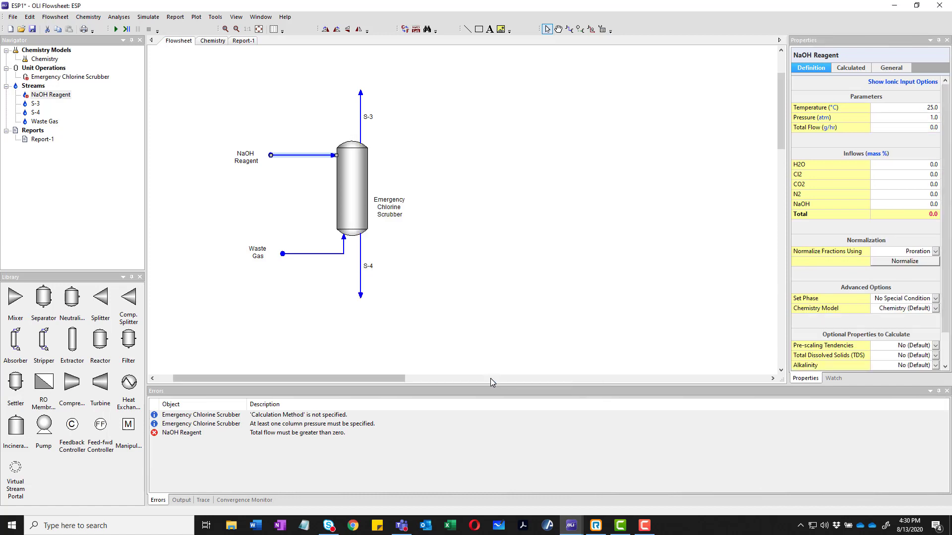
- Enter NaOH Reagent total flow 1000 g/hr with 10% NaOH and 90% H2O
left_click(910, 130)
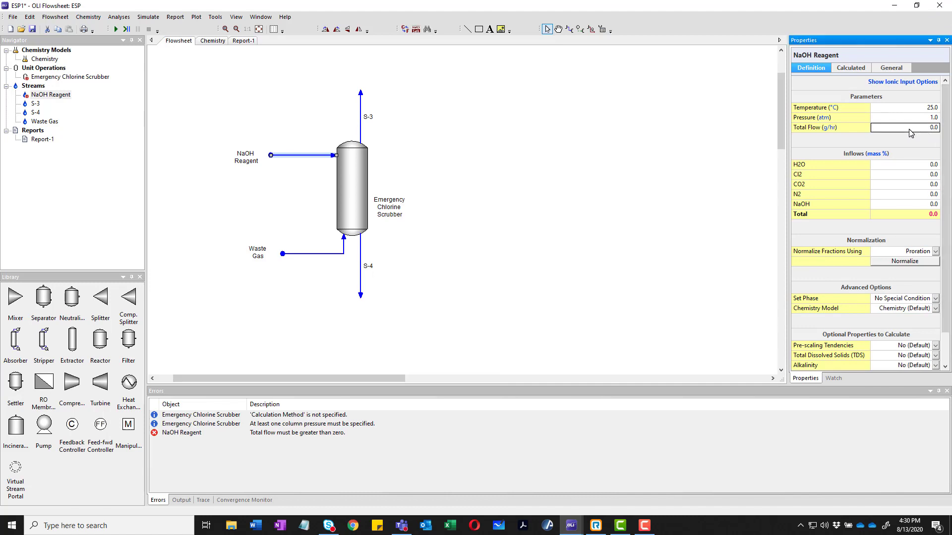
type("1")
key("Tab")
key("Tab")
key("Tab")
key("Tab")
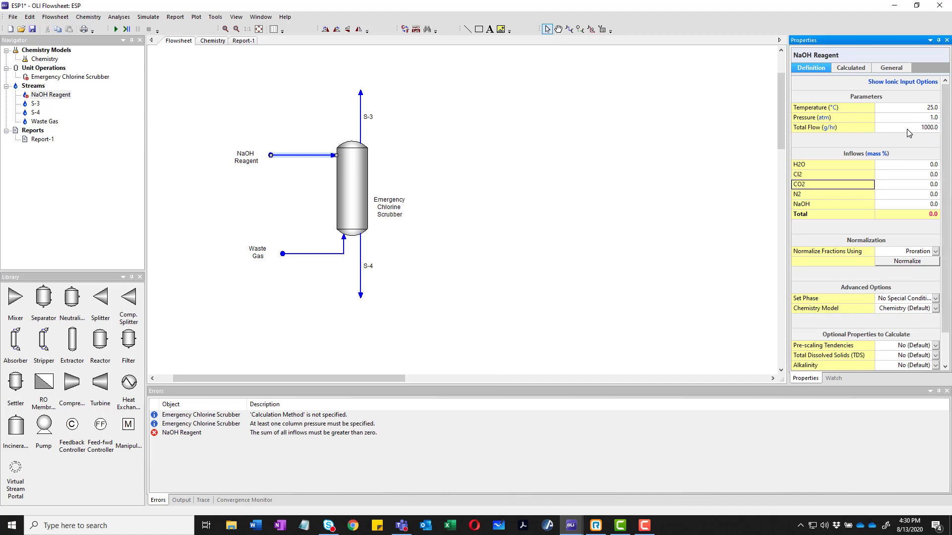
key("Tab")
type("10")
key("Return")
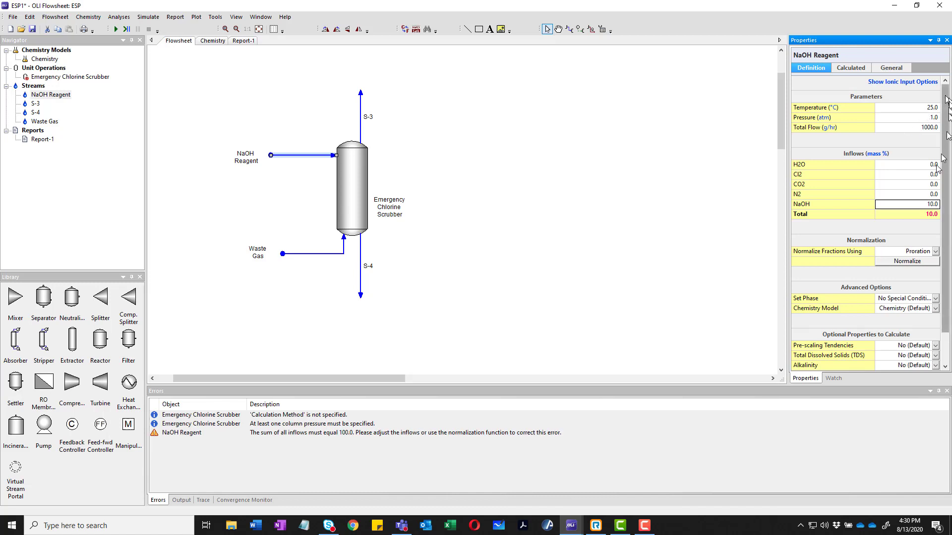
left_click(906, 215)
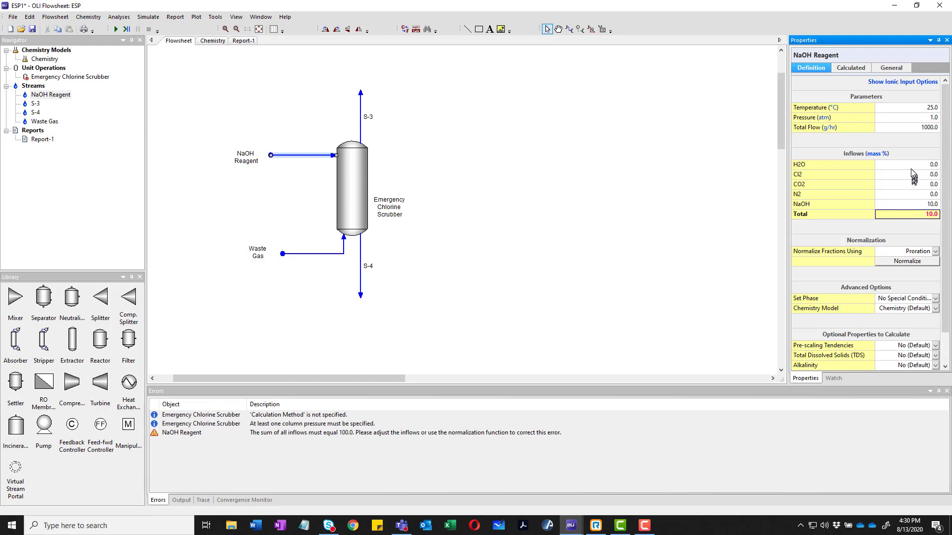
mouse_move(905, 218)
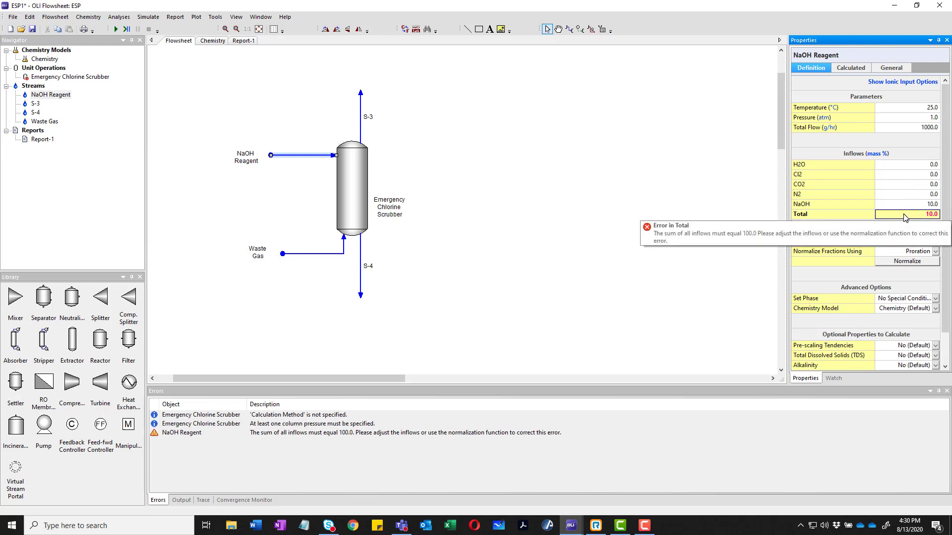
left_click(910, 165)
type("90")
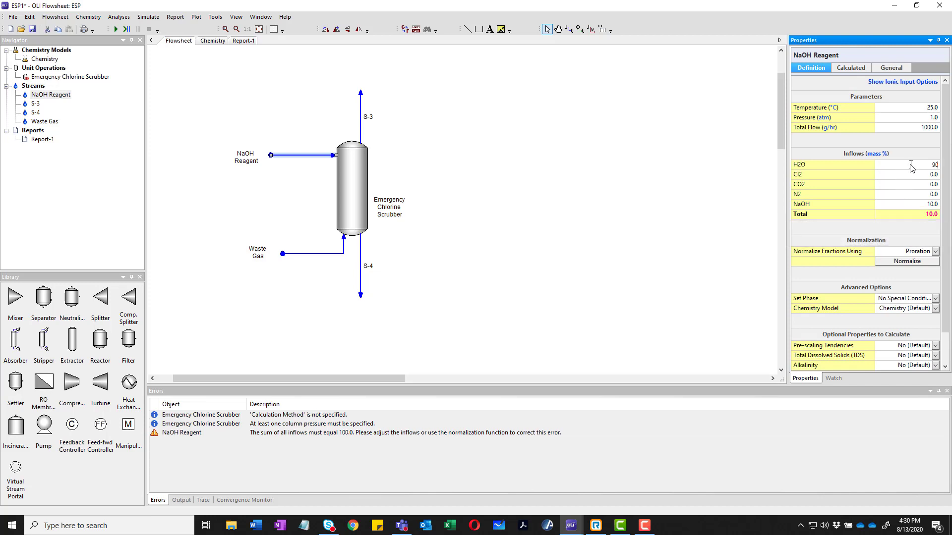
key("Return")
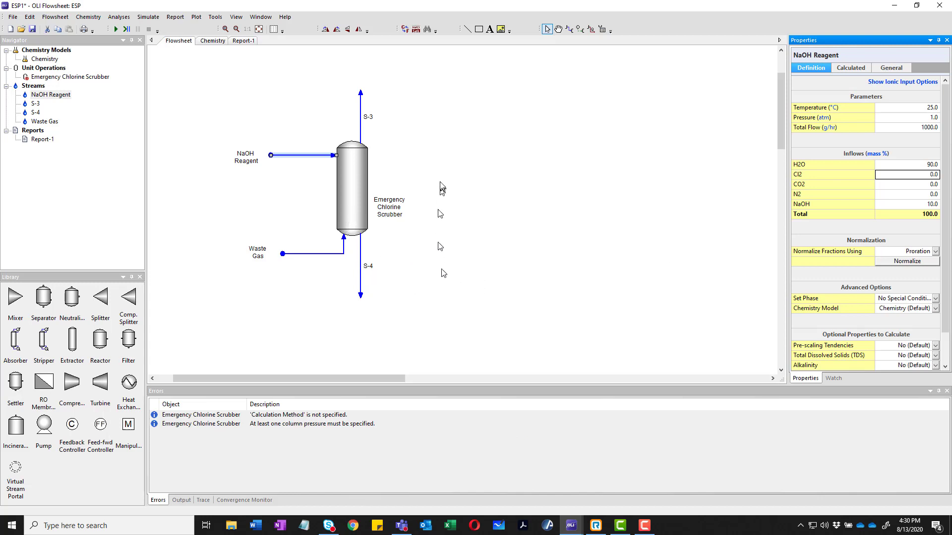
left_click(361, 128)
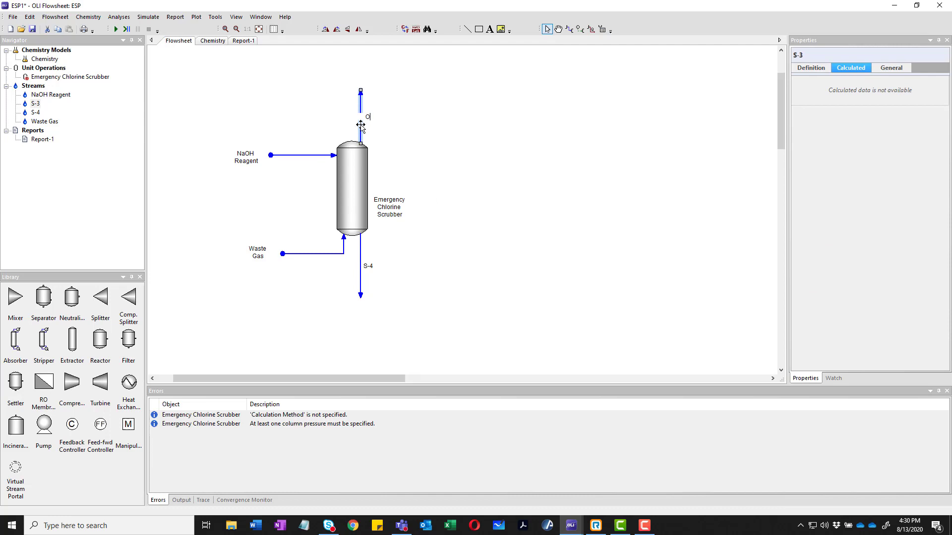
- Rename outlet S-3 to Overhead and move its label above the arrow tip
type("d")
key("Return")
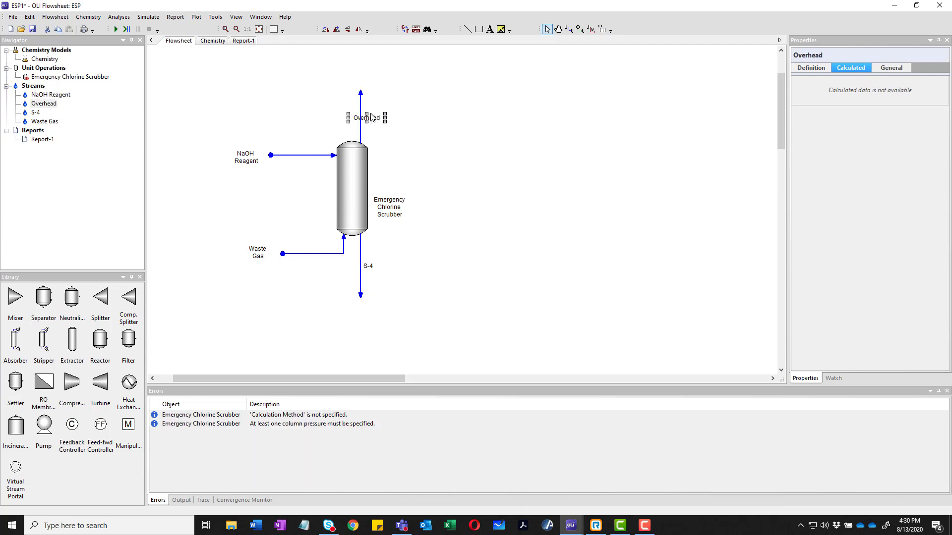
left_click(375, 109)
left_click(366, 117)
left_click_drag(373, 120, 385, 85)
- Rename outlet S-4 to Bottoms and move its label below the arrow tip
double_click(363, 268)
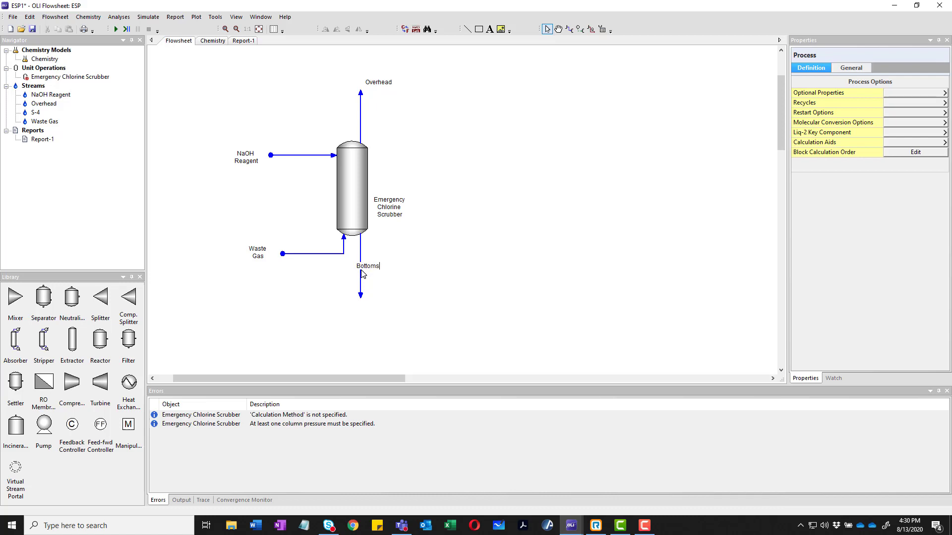
key("Return")
left_click_drag(369, 268, 366, 308)
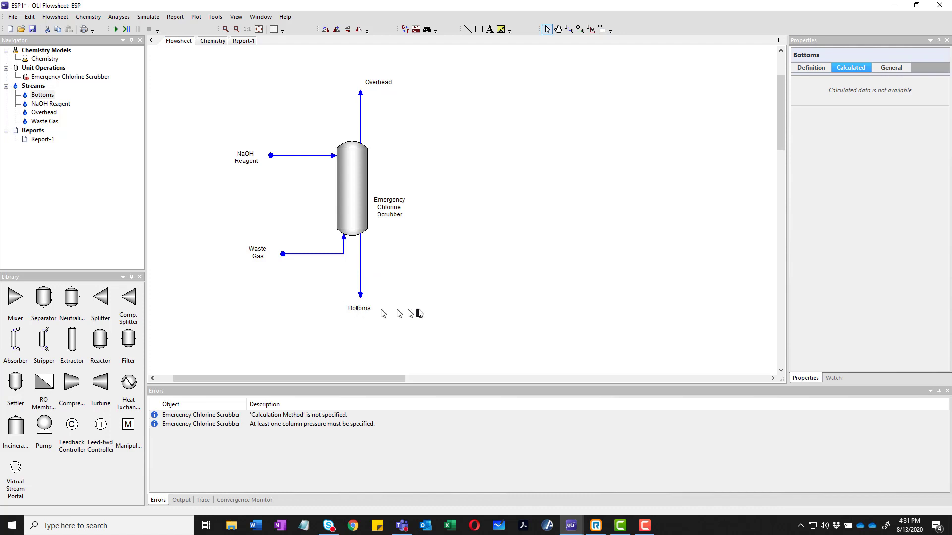
left_click(426, 317)
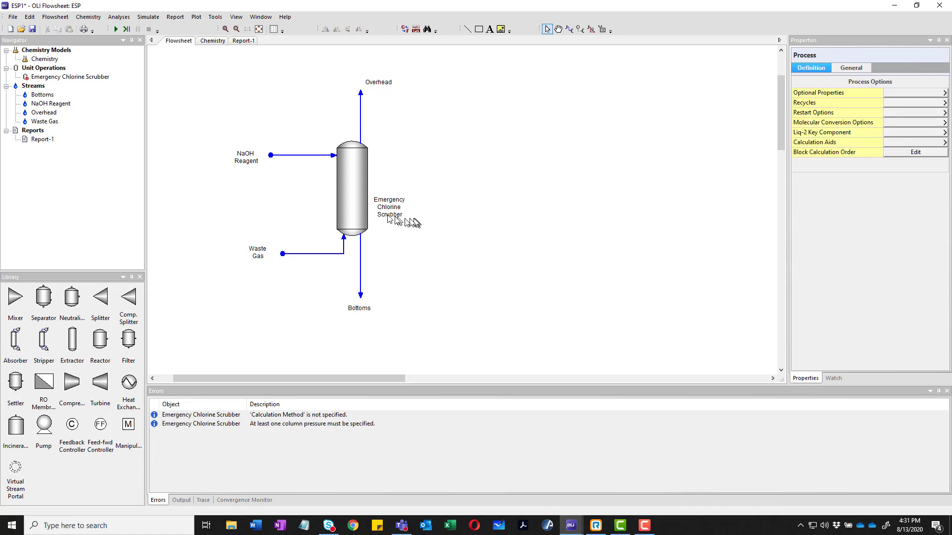
- Review the scrubber, Overhead, NaOH Reagent and Waste Gas settings
left_click(361, 207)
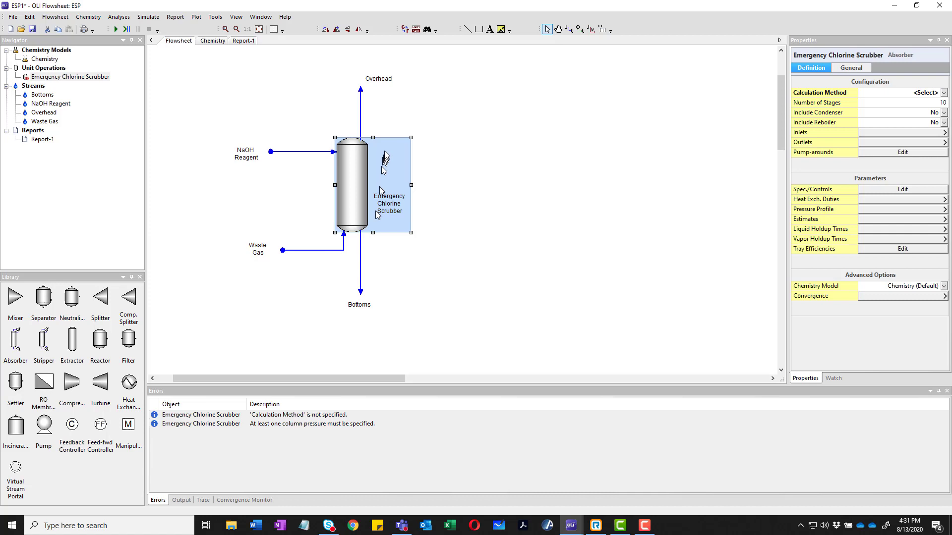
left_click(361, 127)
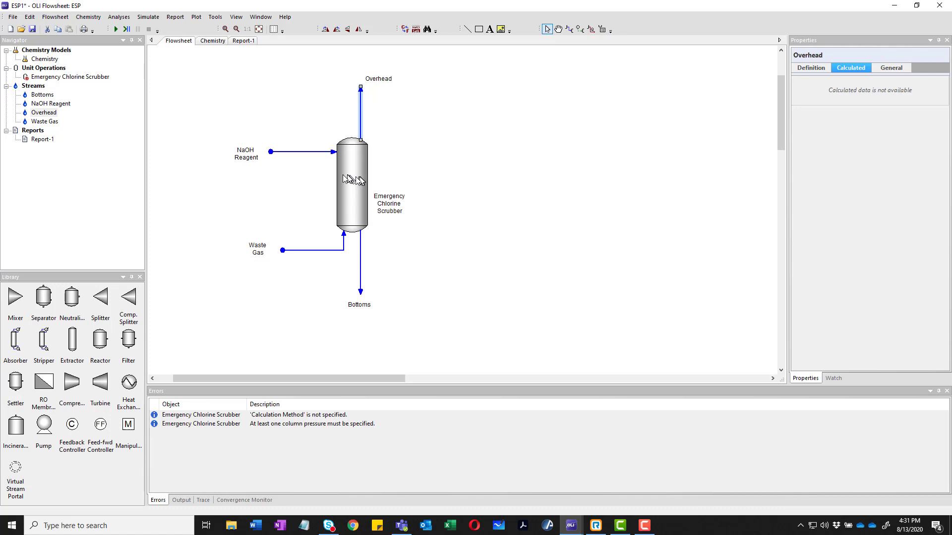
left_click(301, 151)
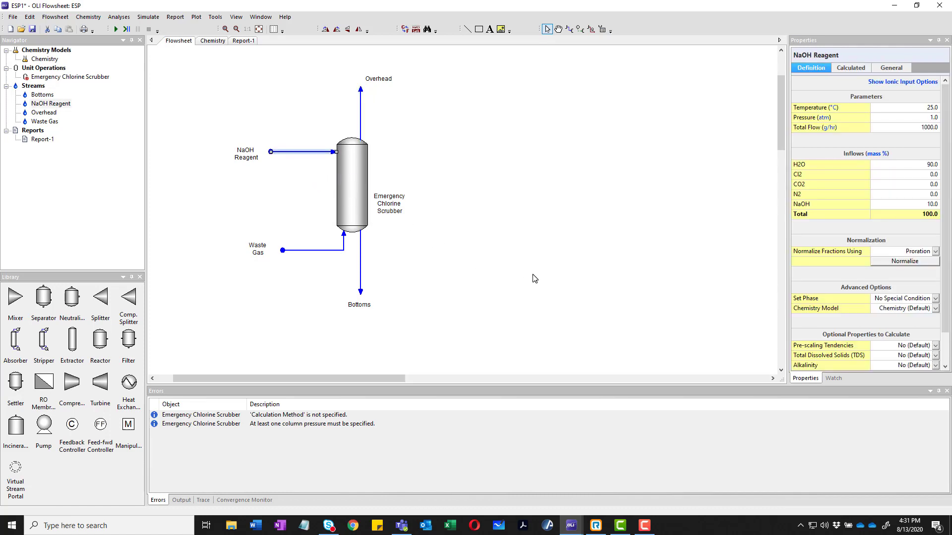
left_click(320, 250)
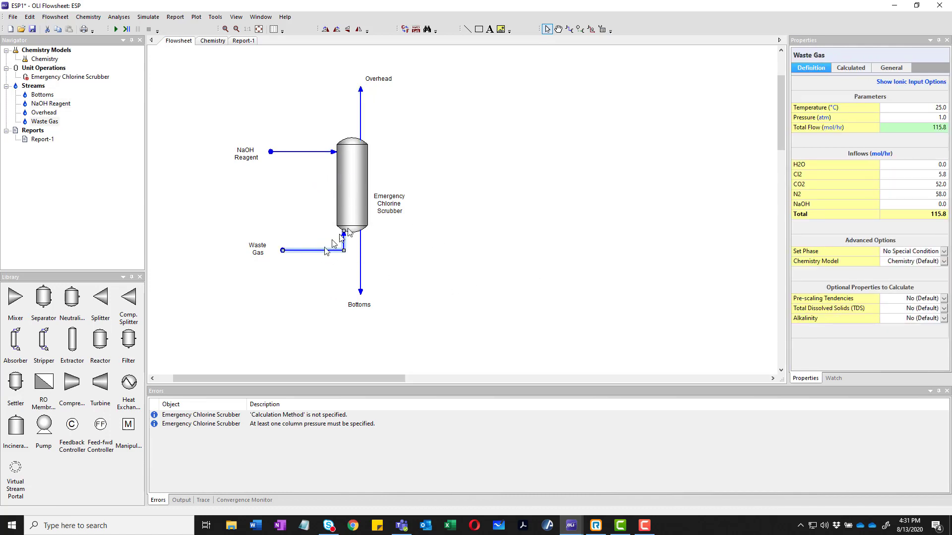
left_click(362, 201)
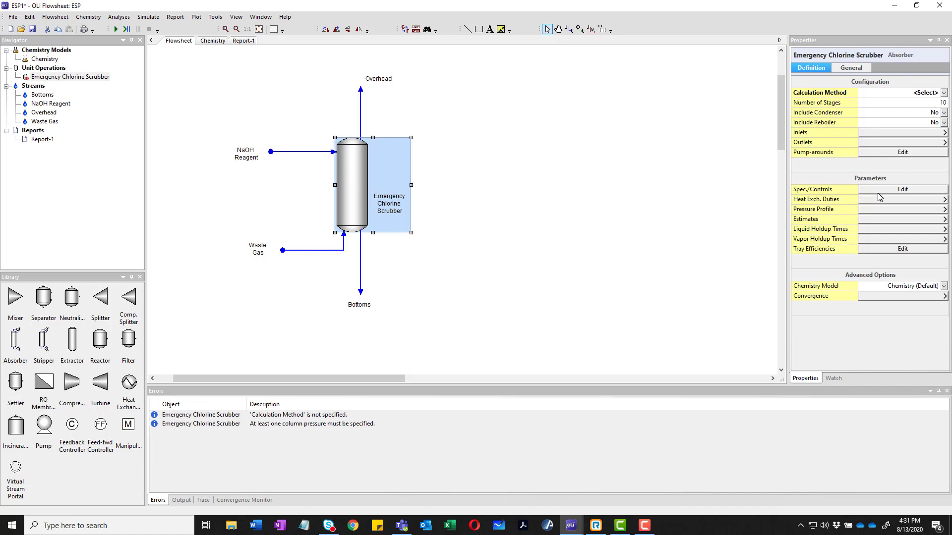
- Give the scrubber 3 stages and the Equilibrium calculation method
left_click(921, 103)
key("BackSpace")
key("BackSpace")
type("3")
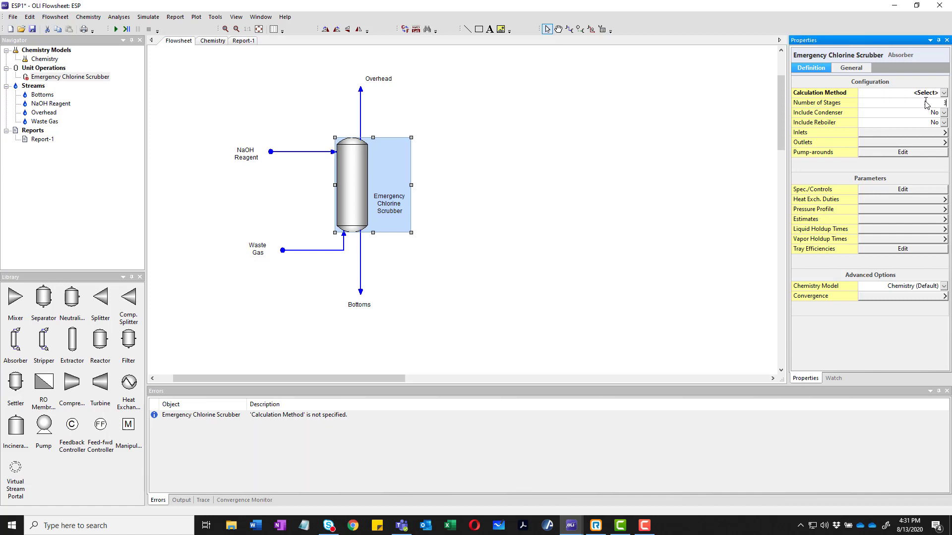
key("Tab")
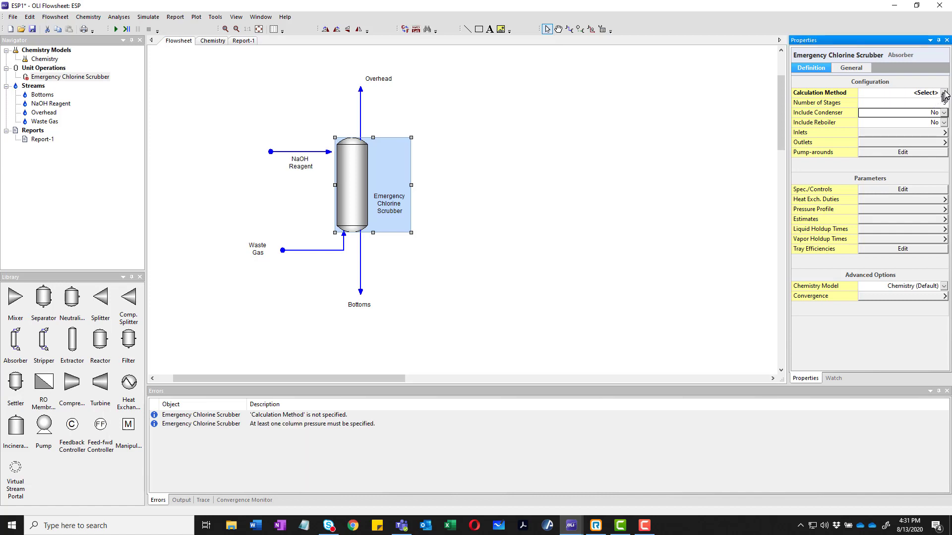
left_click(944, 94)
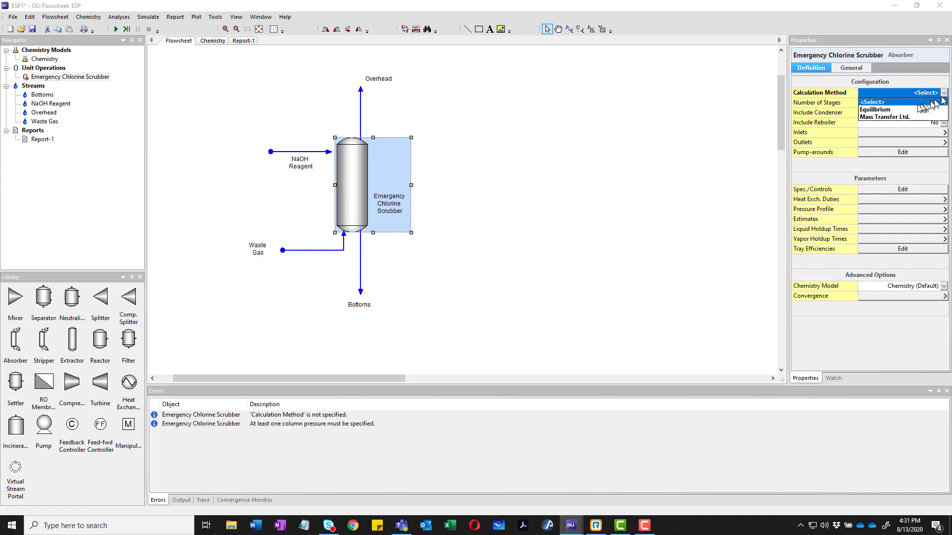
left_click(890, 109)
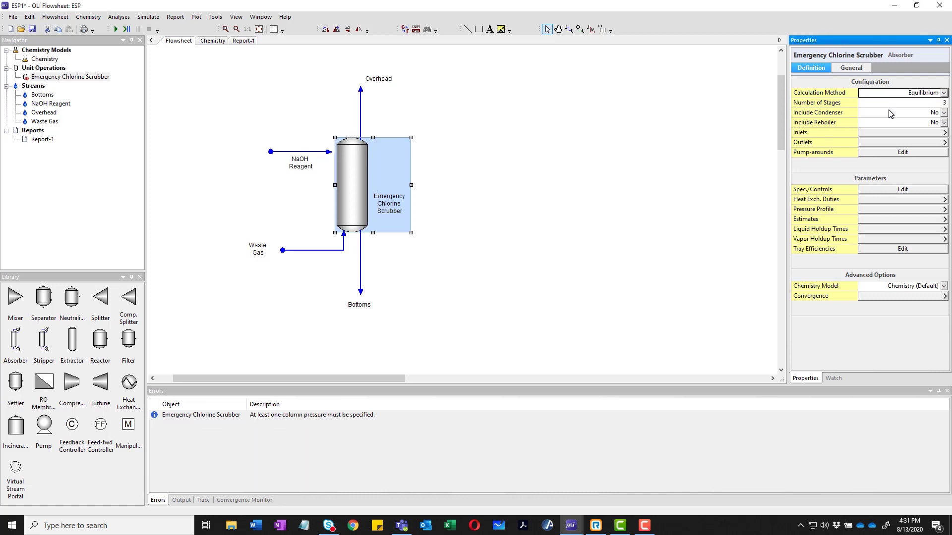
- Add a scrubber spec of Vapor Composition at stage 3 with value 0.58
left_click(893, 190)
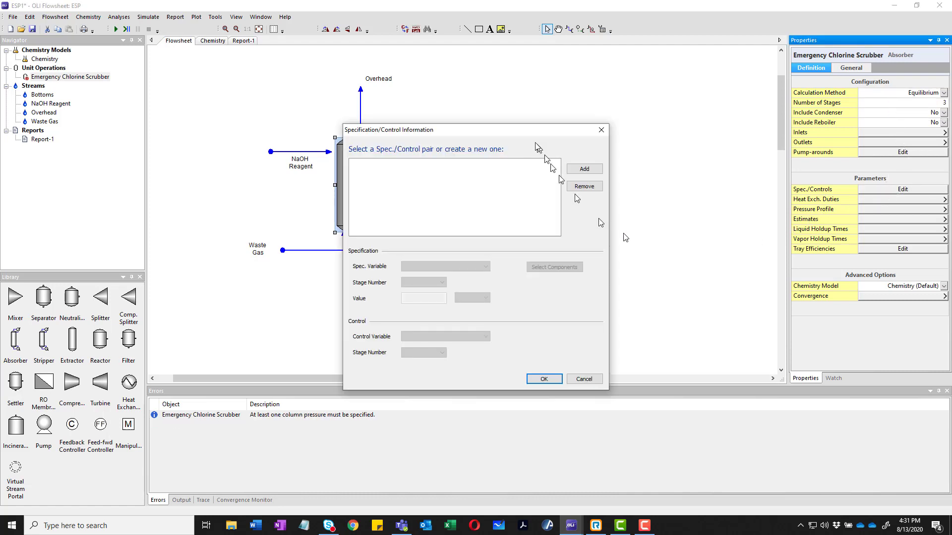
left_click_drag(536, 137, 623, 99)
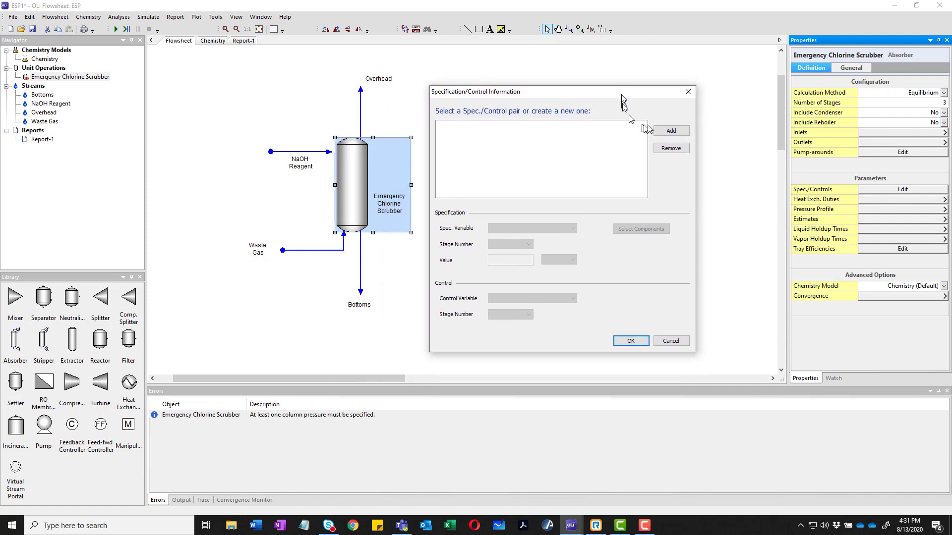
left_click(672, 132)
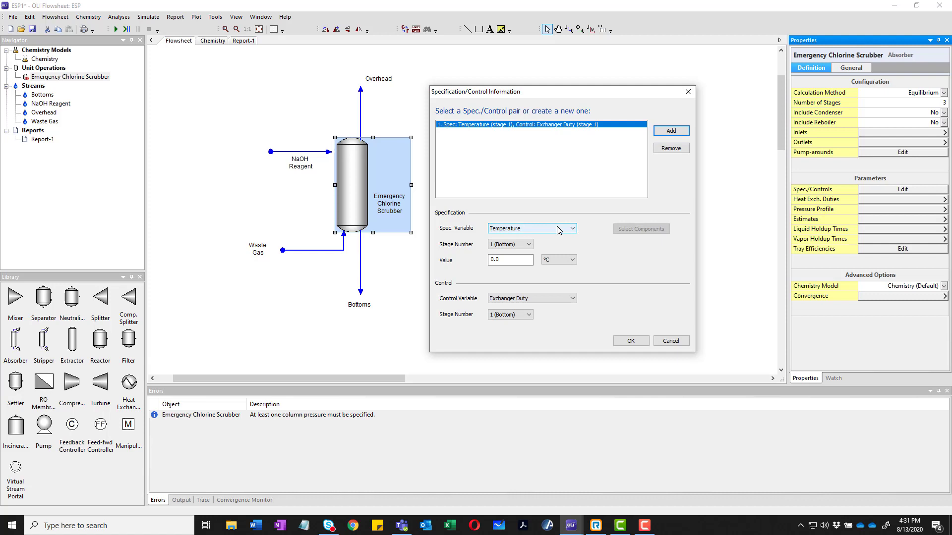
left_click(559, 230)
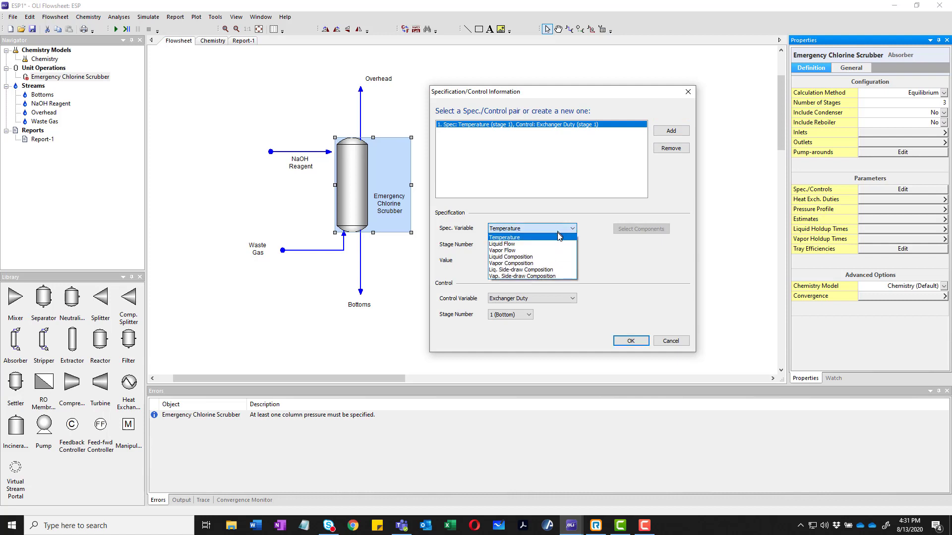
left_click(555, 264)
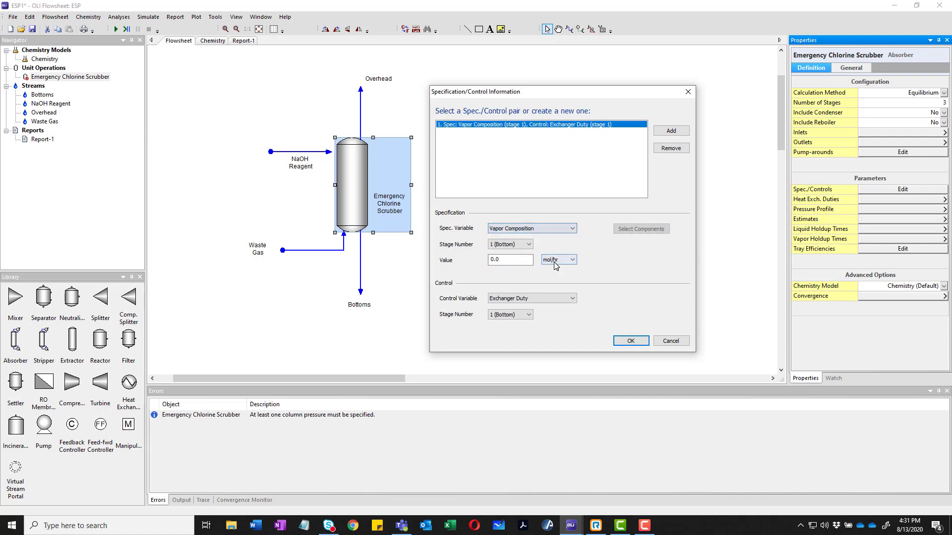
left_click(529, 244)
left_click(508, 262)
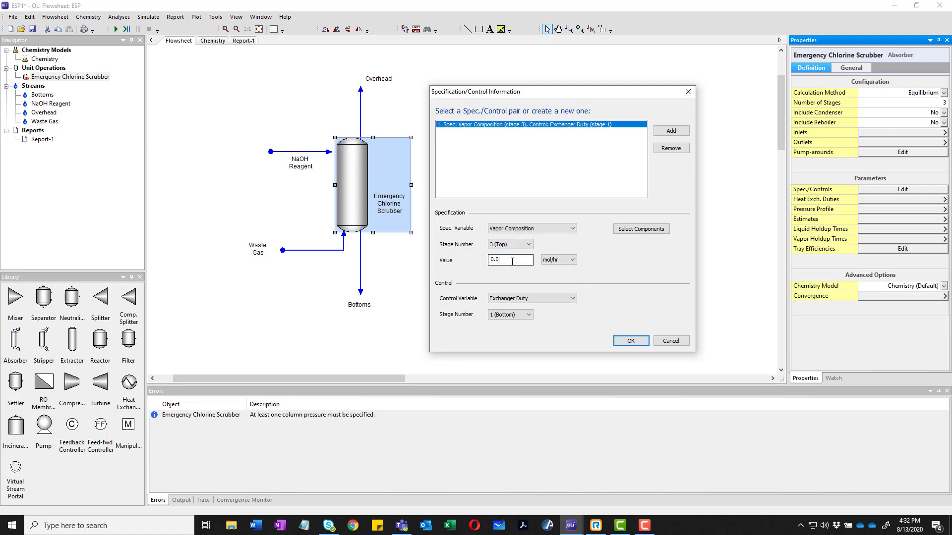
left_click_drag(530, 260, 481, 262)
type("0")
- Apply the spec to Cl2 and control it by Feed Stream Flow at stage 3
left_click(656, 232)
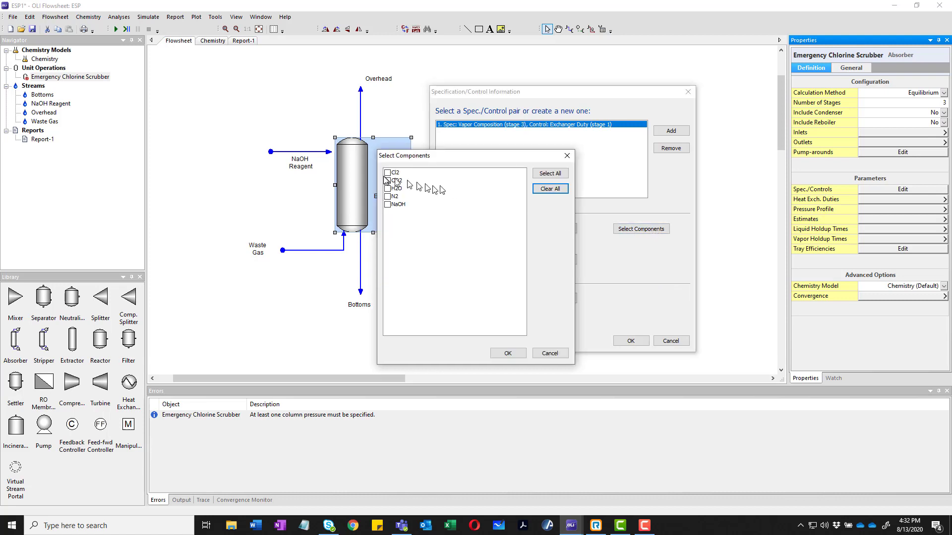
left_click(387, 173)
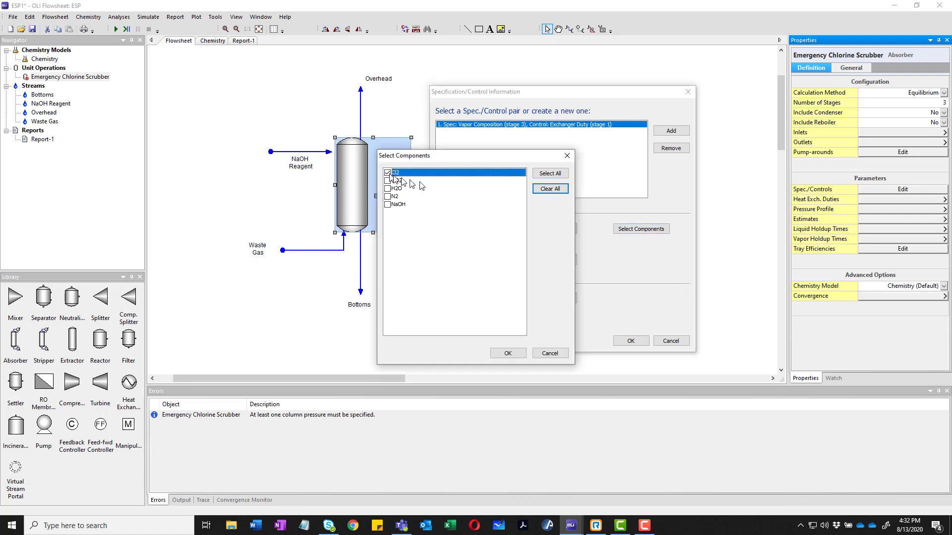
left_click(508, 353)
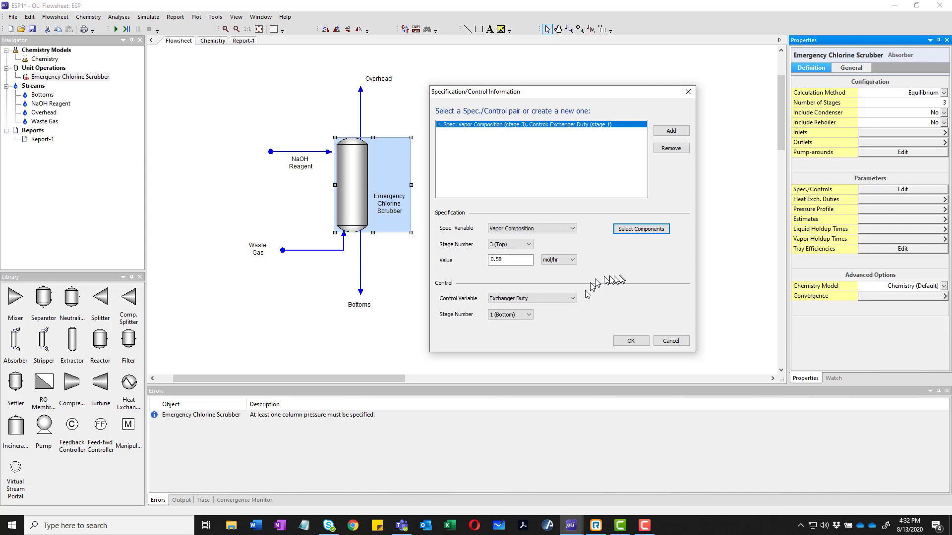
left_click(552, 303)
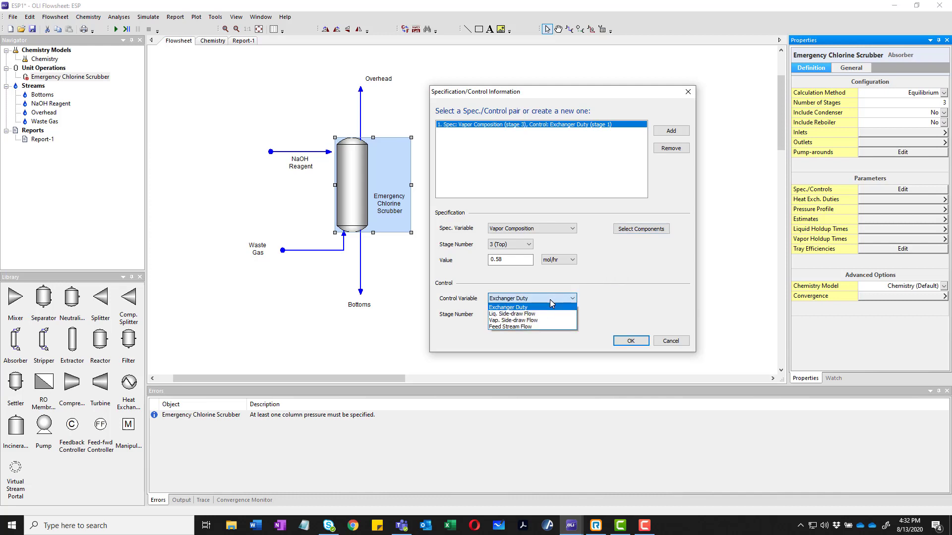
left_click(535, 327)
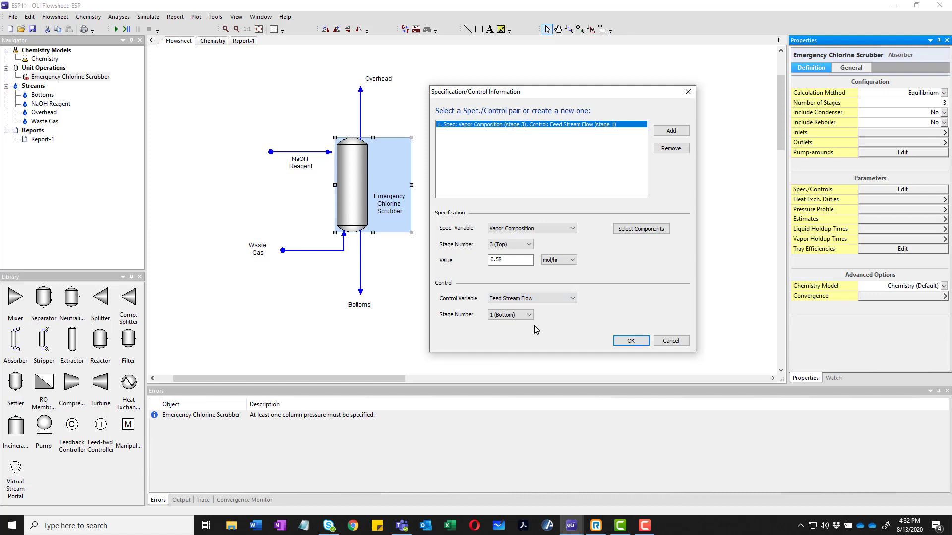
left_click(522, 318)
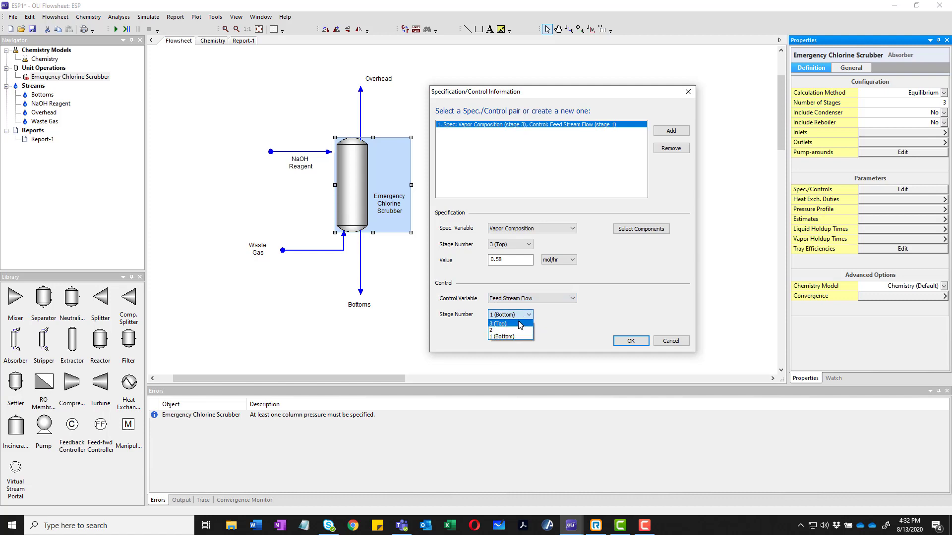
left_click(518, 337)
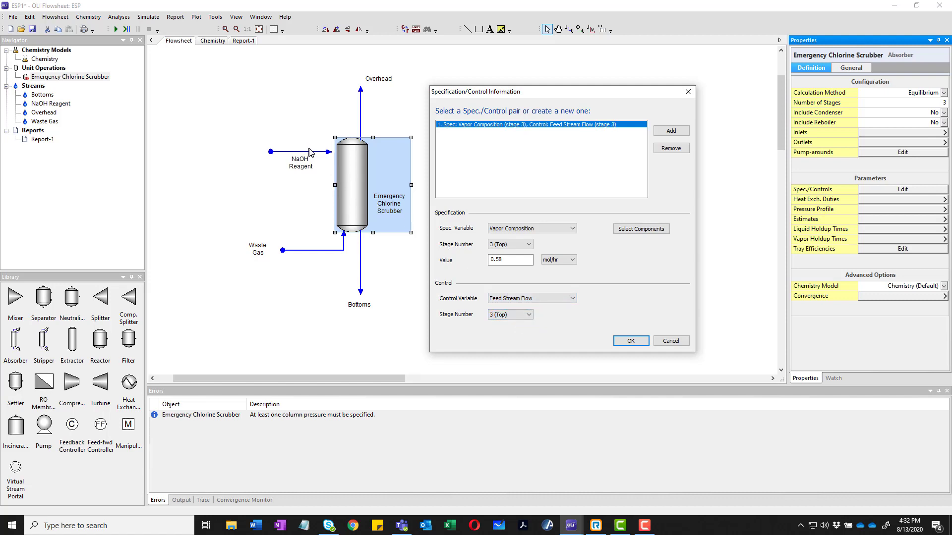
left_click(329, 161)
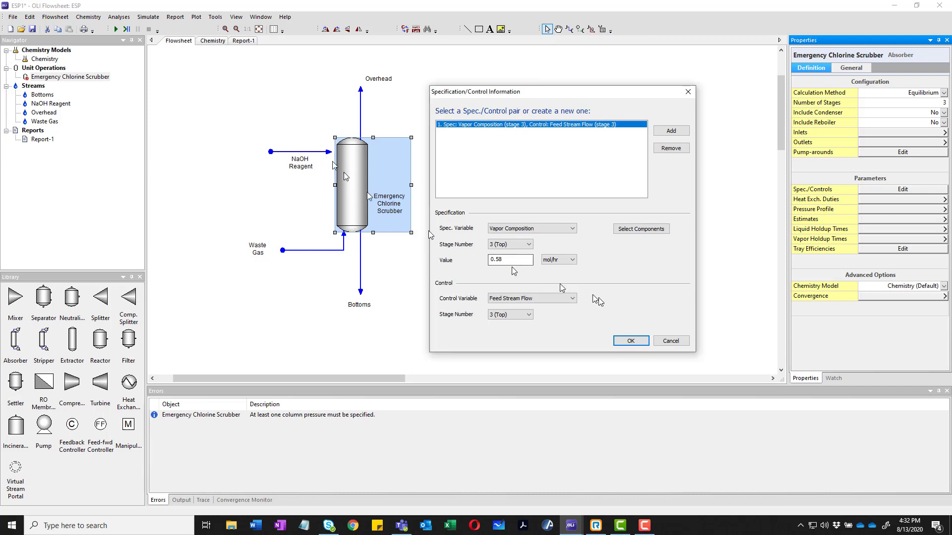
- Confirm the spec/control pair and connect NaOH Reagent to the scrubber's Stage 3 (Top) feed
left_click(631, 341)
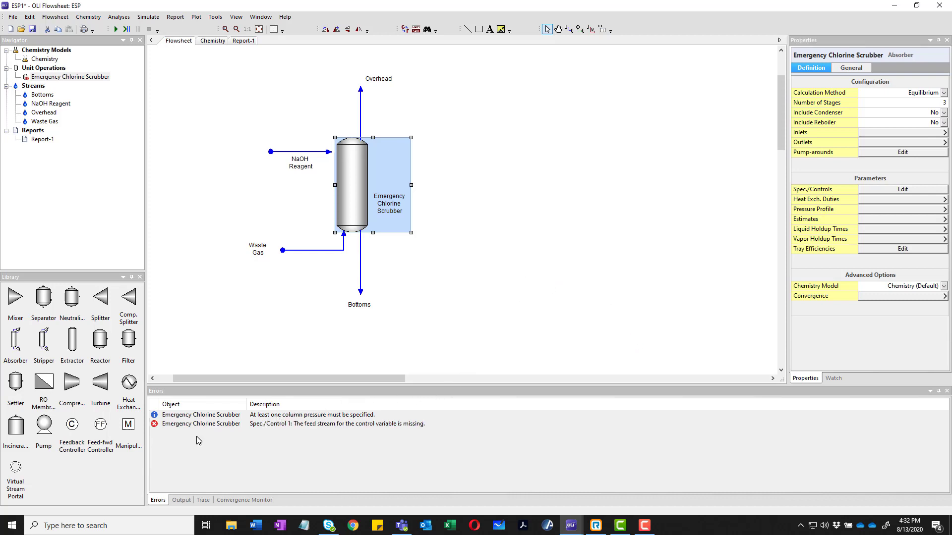
left_click(326, 154)
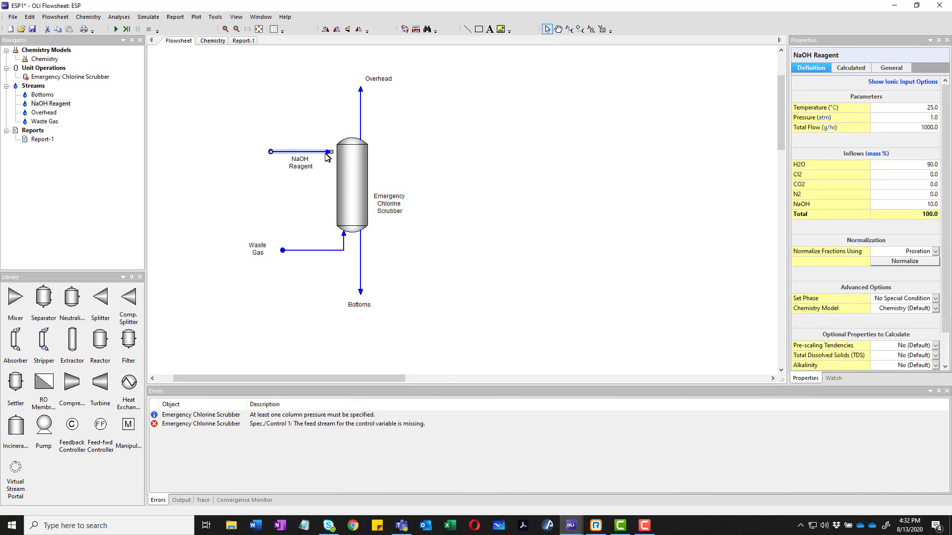
left_click_drag(332, 152, 337, 152)
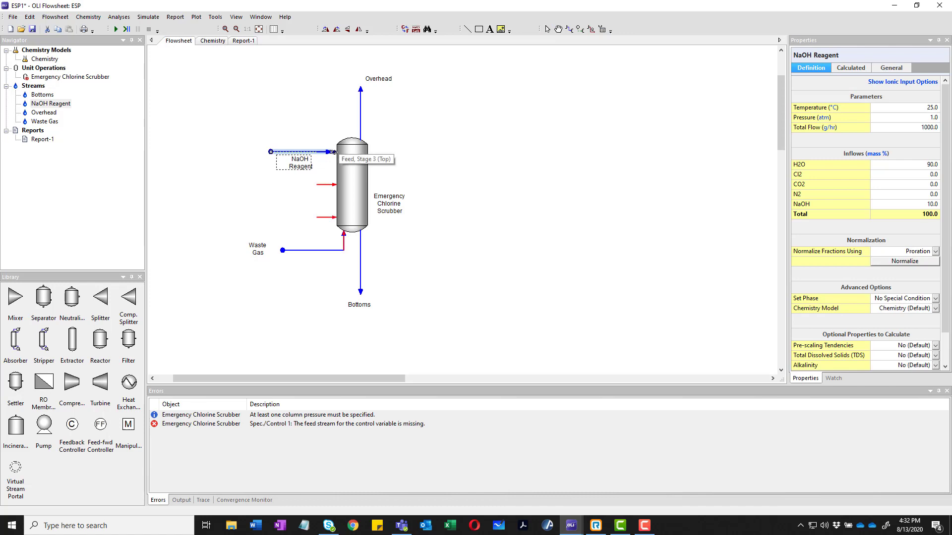
left_click(475, 277)
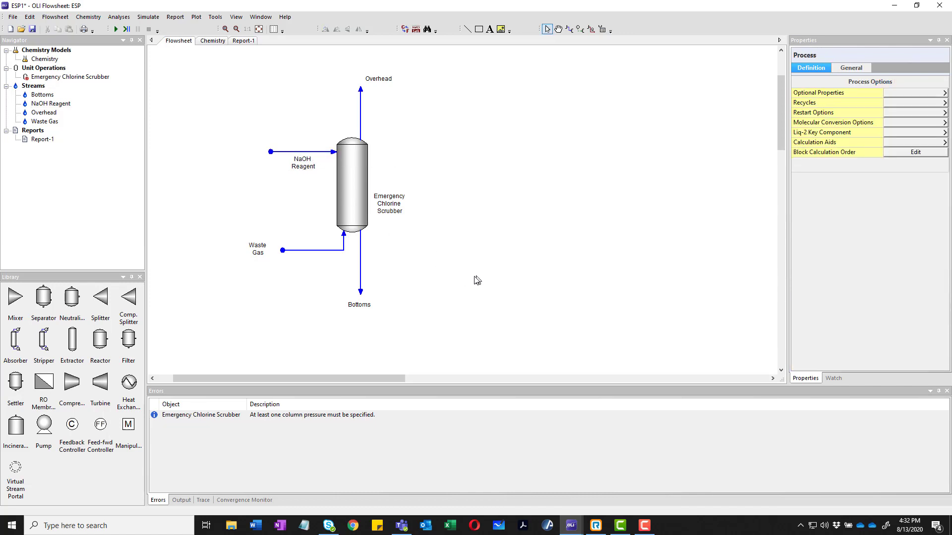
- Recheck the scrubber's Spec./Controls and confirm the pair is unchanged
left_click(361, 193)
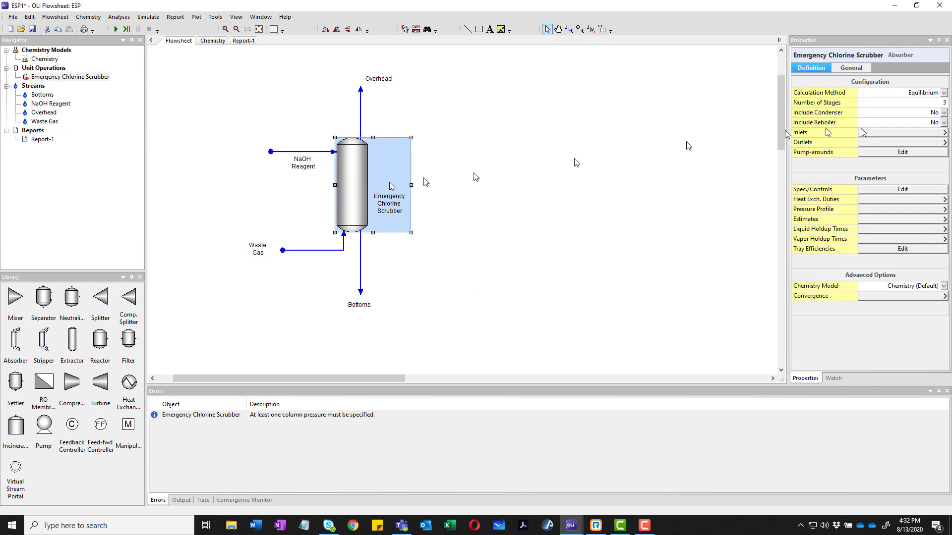
left_click(898, 189)
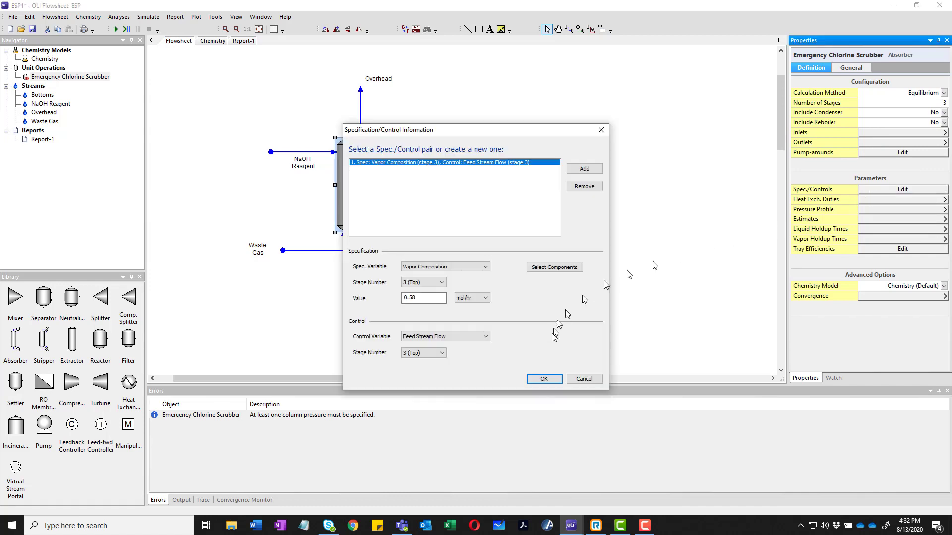
left_click(544, 379)
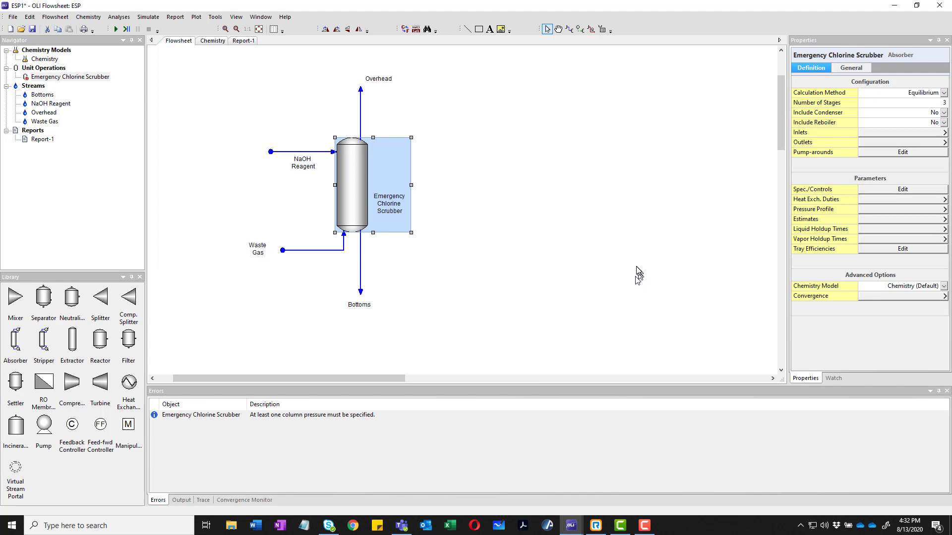
left_click(640, 276)
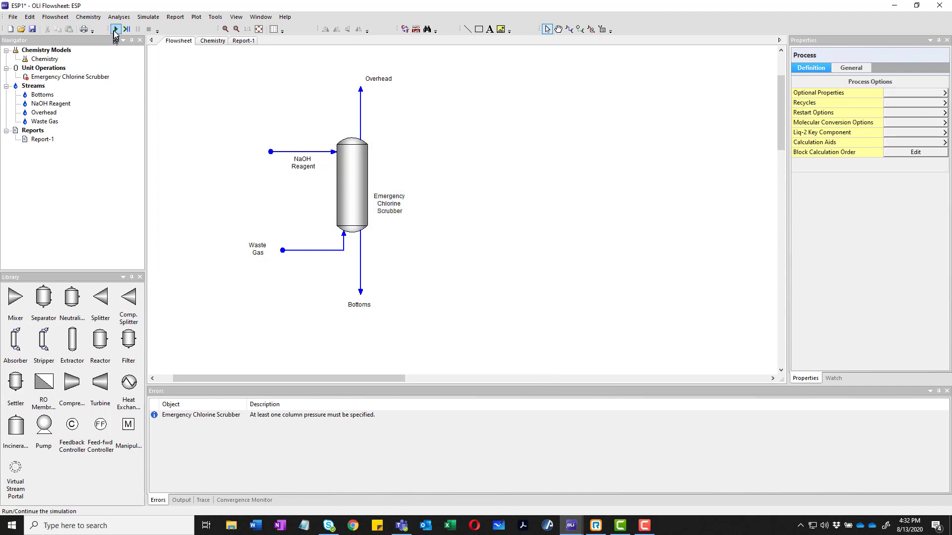
left_click(115, 30)
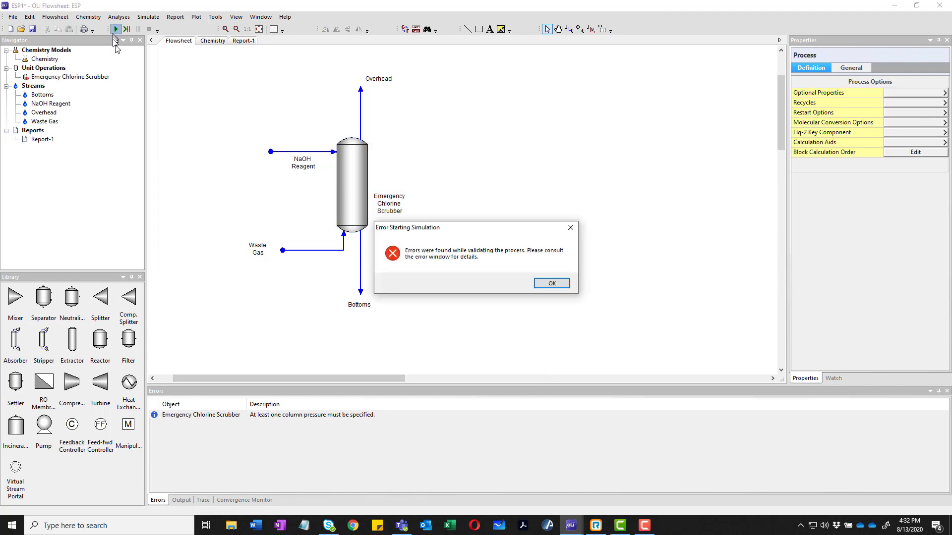
left_click(559, 290)
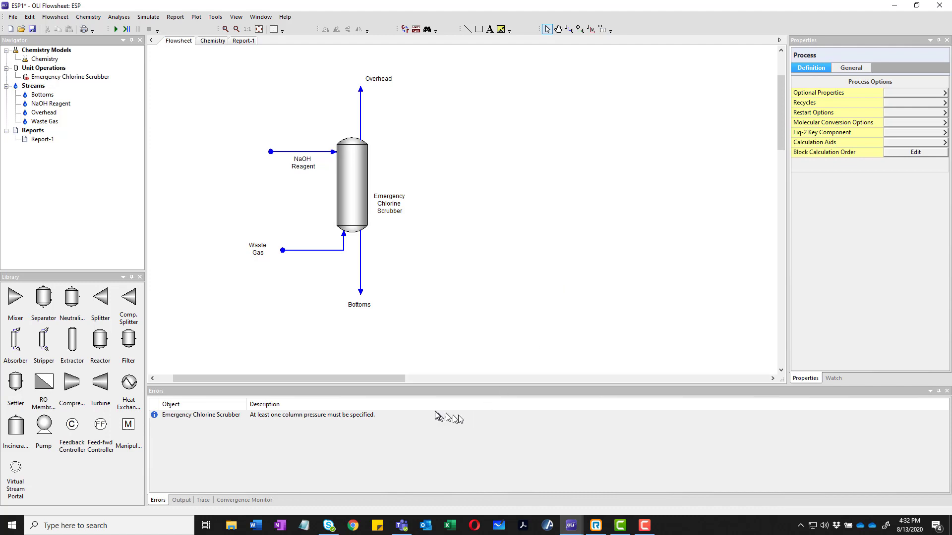
left_click(358, 202)
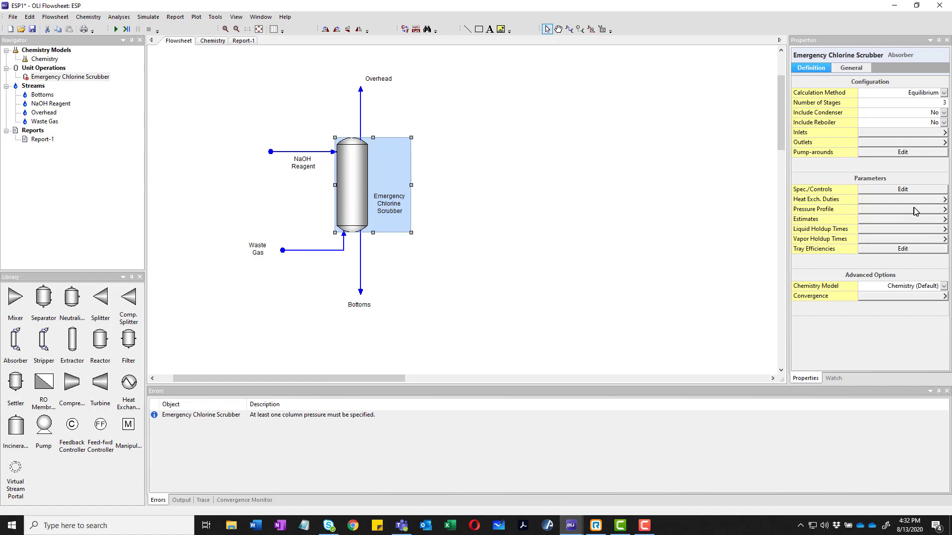
left_click(915, 212)
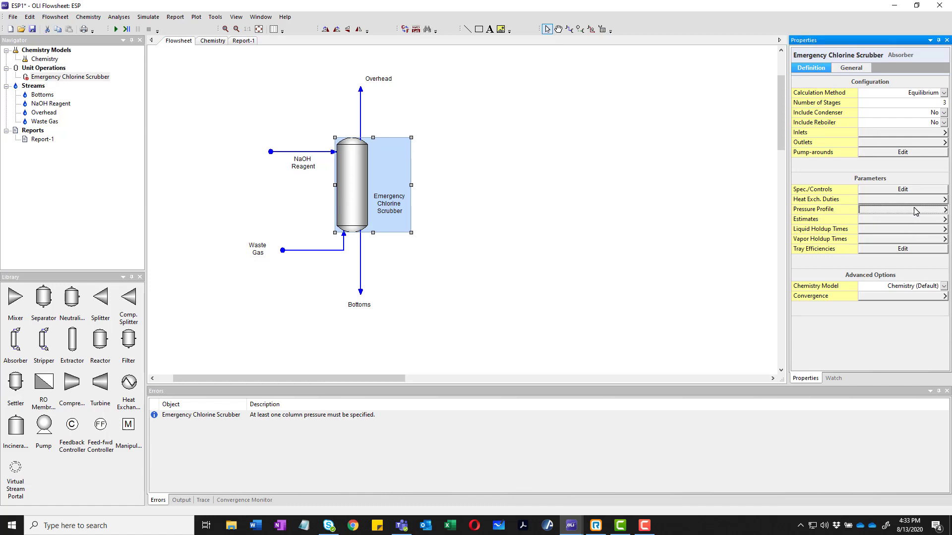
- Set the scrubber's top and bottom stage pressures to 1.0 atm in the pressure profile
left_click(914, 208)
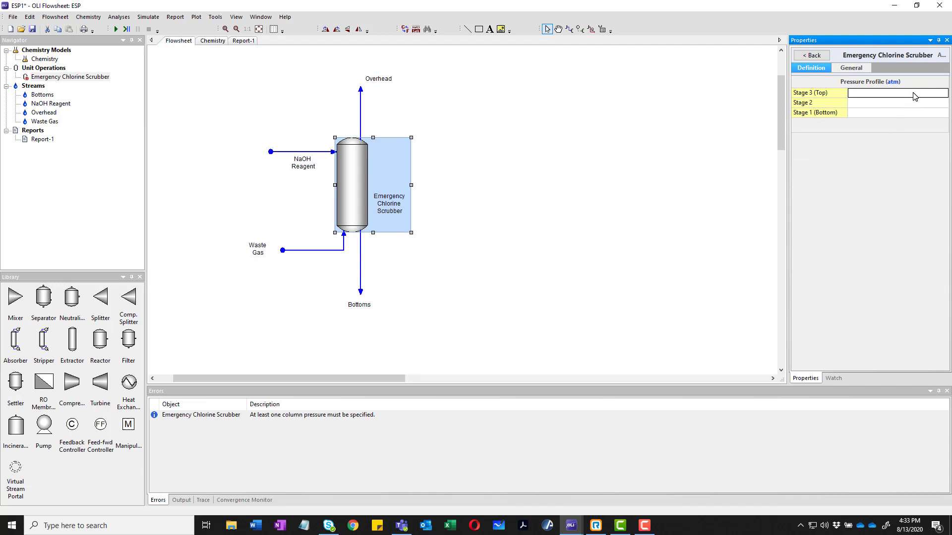
type("1")
key("Return")
key("Return")
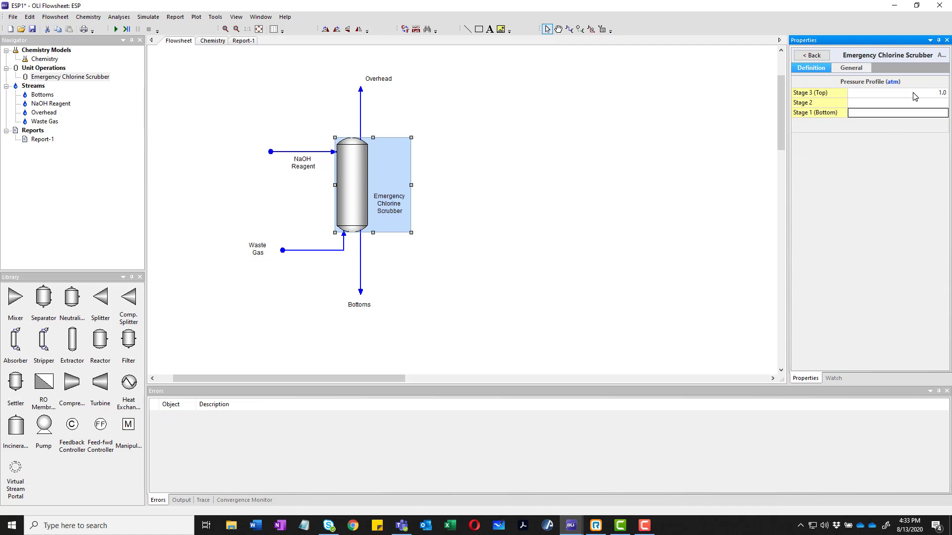
type("1")
key("Return")
left_click(887, 104)
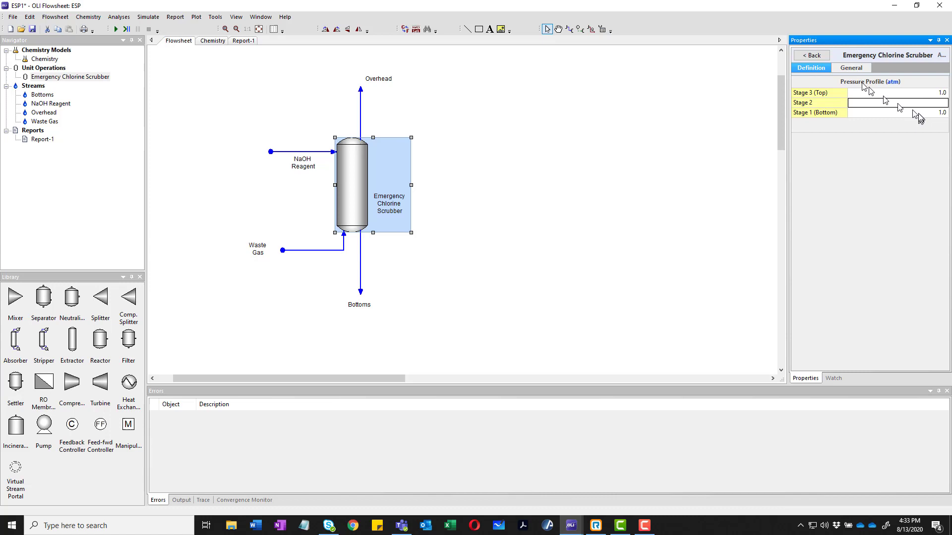
- Rerun the simulation and watch its progress in the Output log
left_click(811, 55)
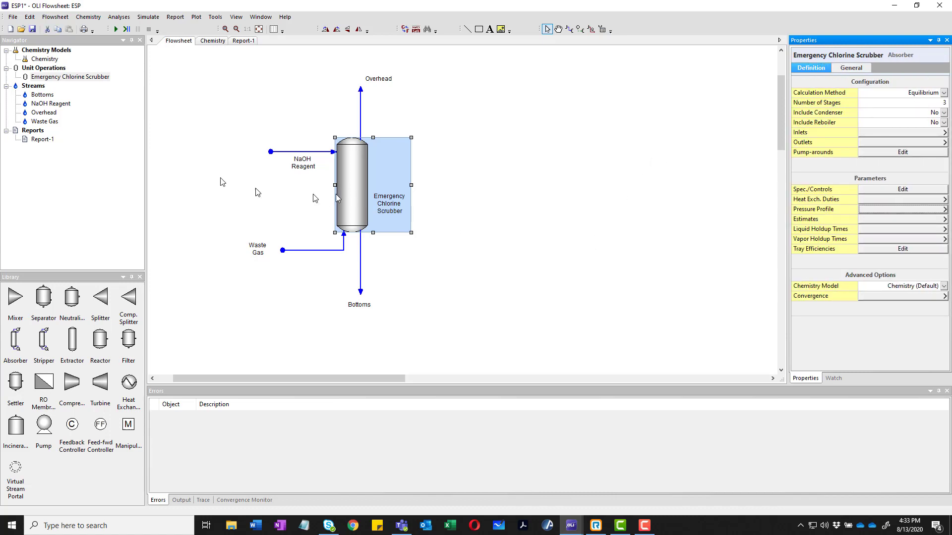
left_click(116, 30)
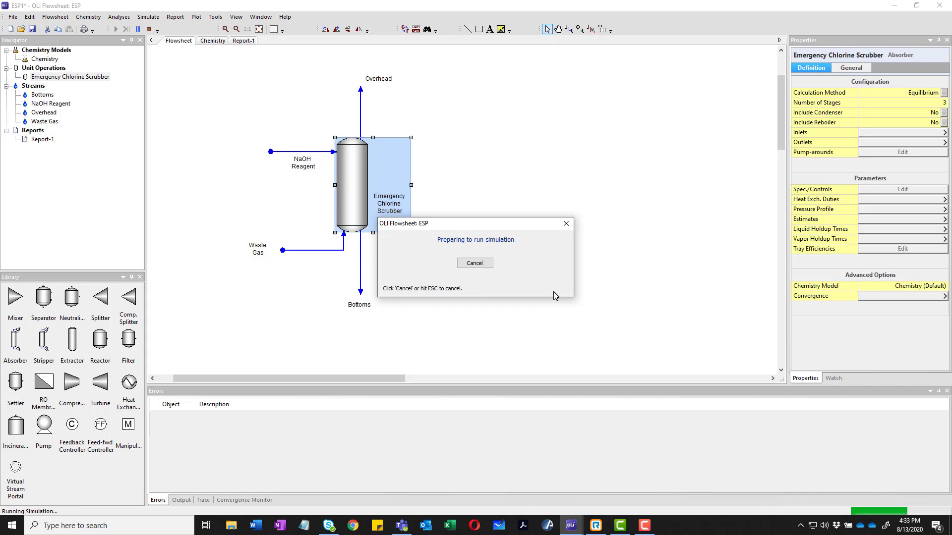
left_click(181, 500)
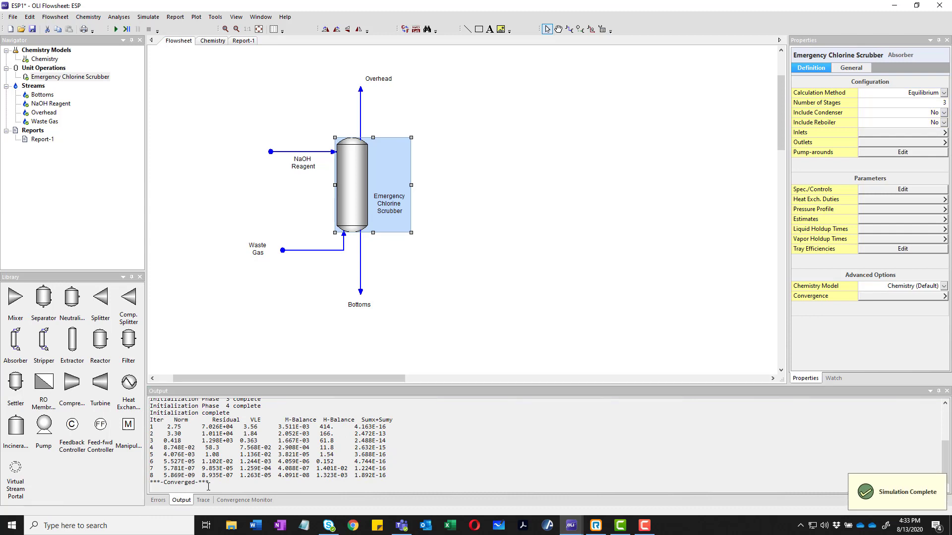
- Check Overhead's Cl2 flow of 0.58 mol/hr, then NaOH Reagent's calculated pH 14.3225
left_click(515, 253)
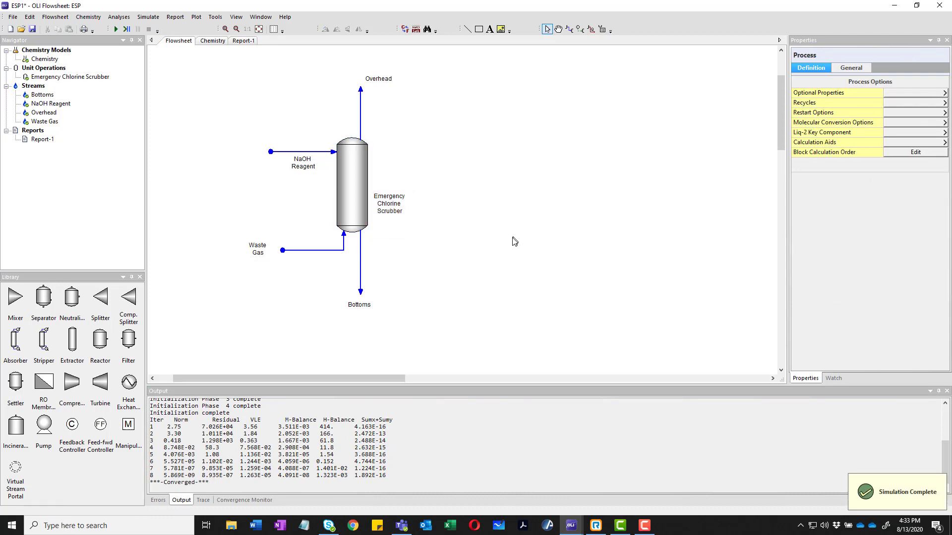
left_click(359, 133)
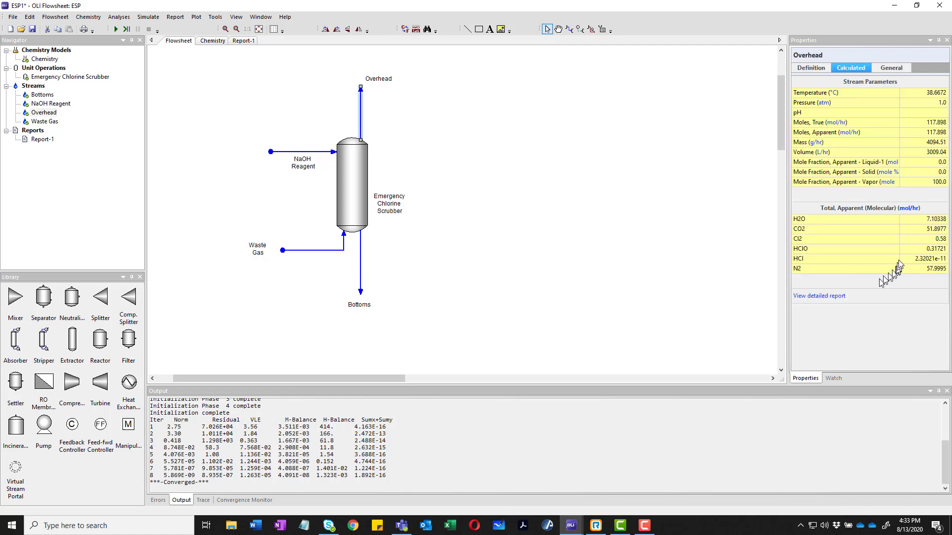
left_click(922, 239)
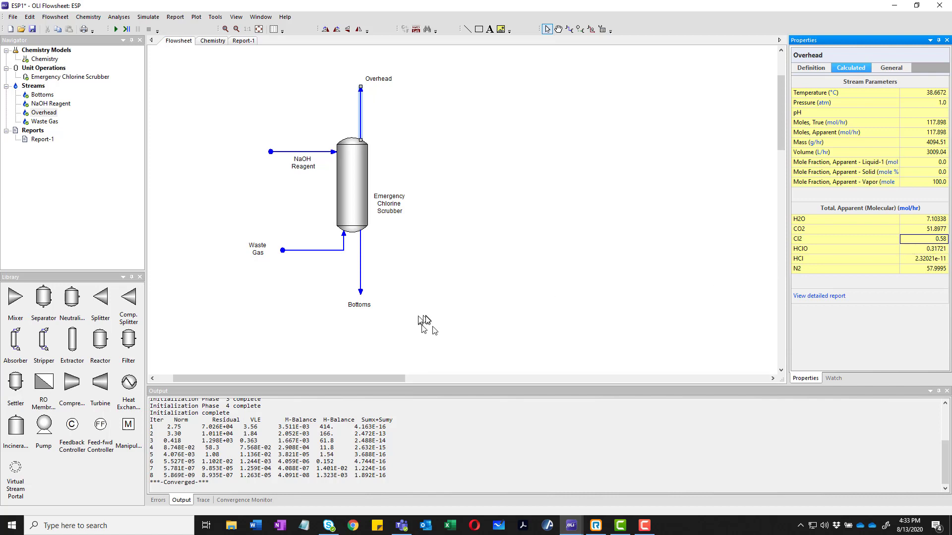
left_click(310, 155)
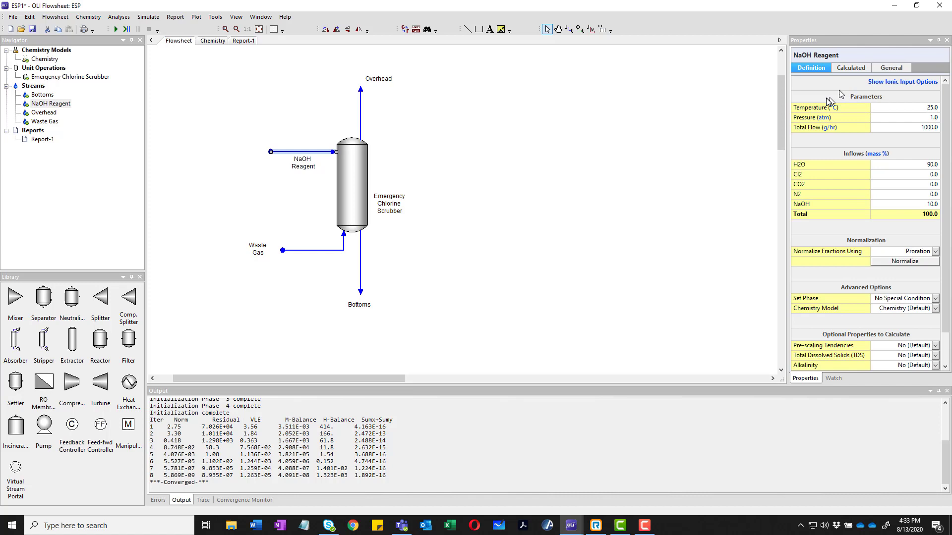
left_click(852, 69)
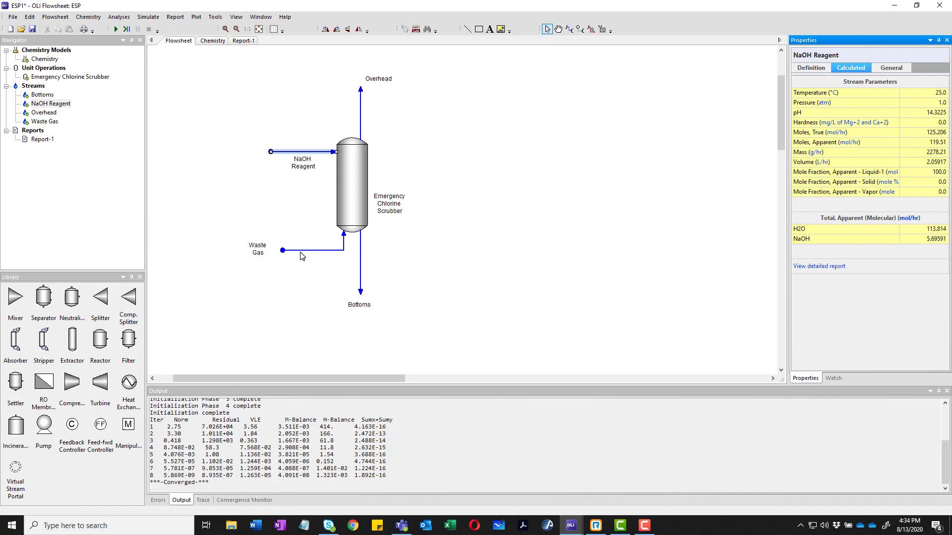
- Add a callout for the Waste Gas stream below-left of the column
right_click(301, 253)
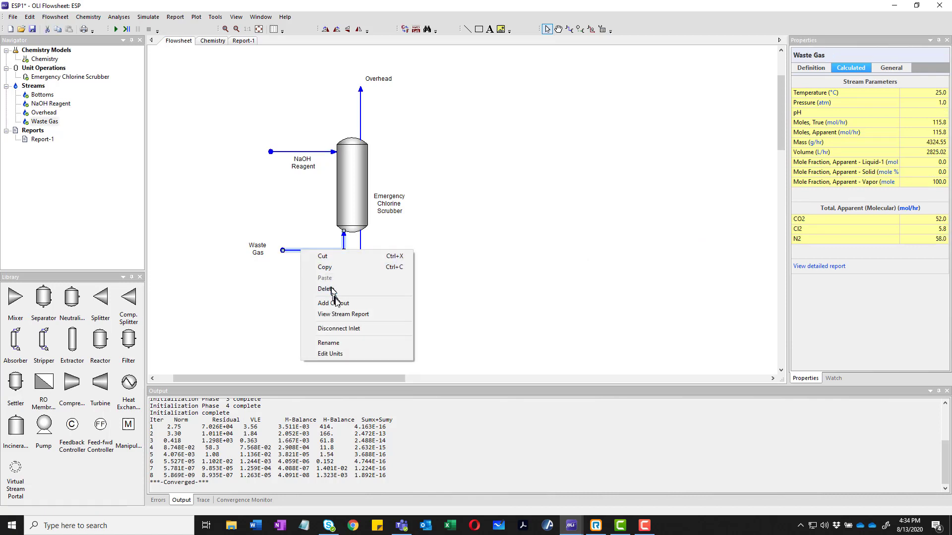
left_click(336, 304)
left_click_drag(396, 264, 291, 276)
- Add Vapor Cl2, CO2 and N2 flows to the Waste Gas callout
right_click(278, 286)
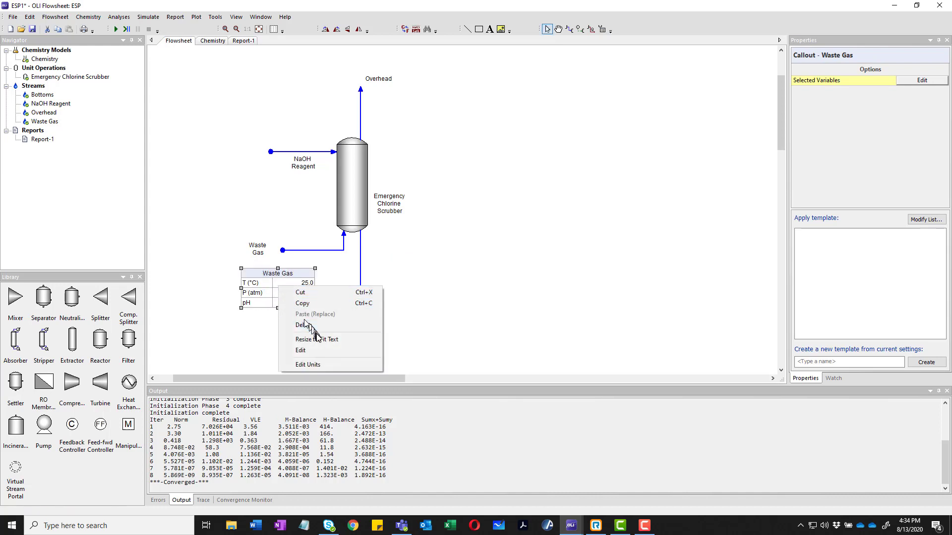
left_click(324, 351)
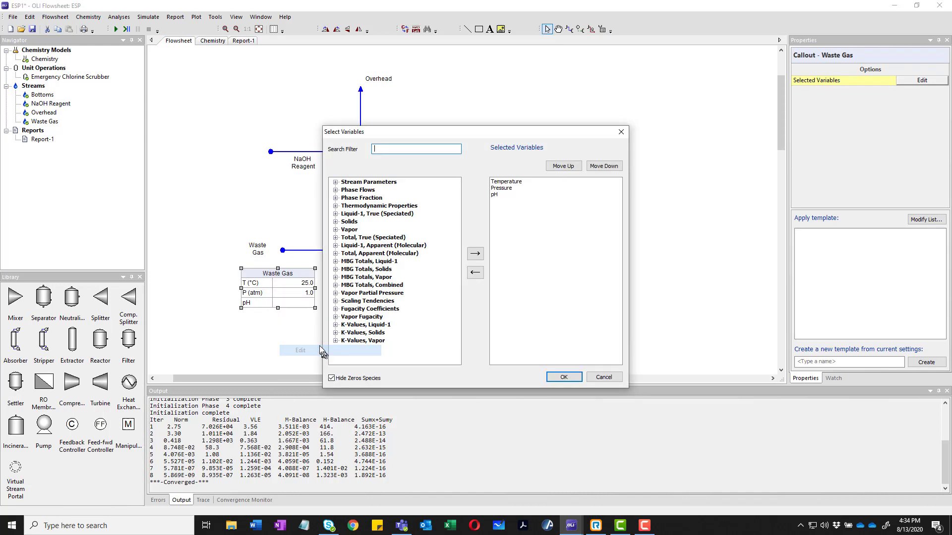
left_click(335, 230)
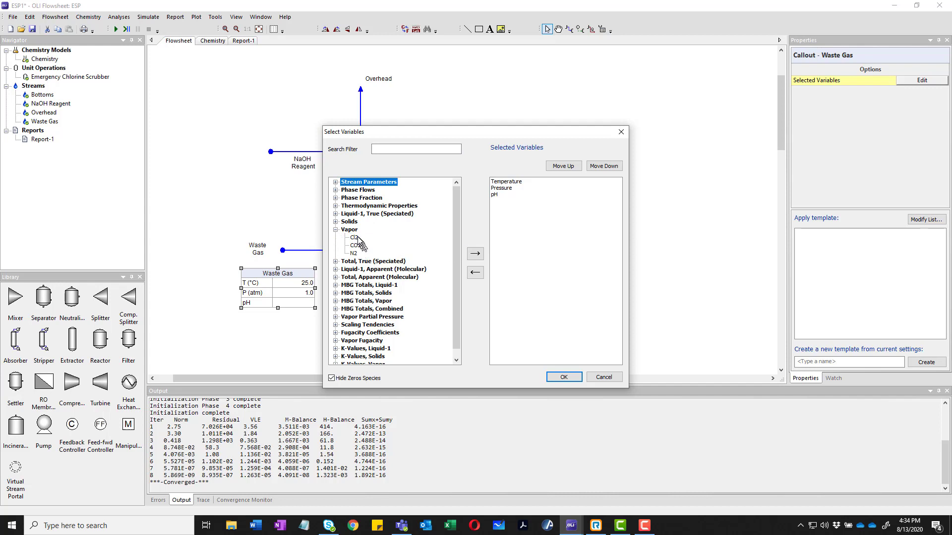
left_click(355, 237)
left_click(475, 253)
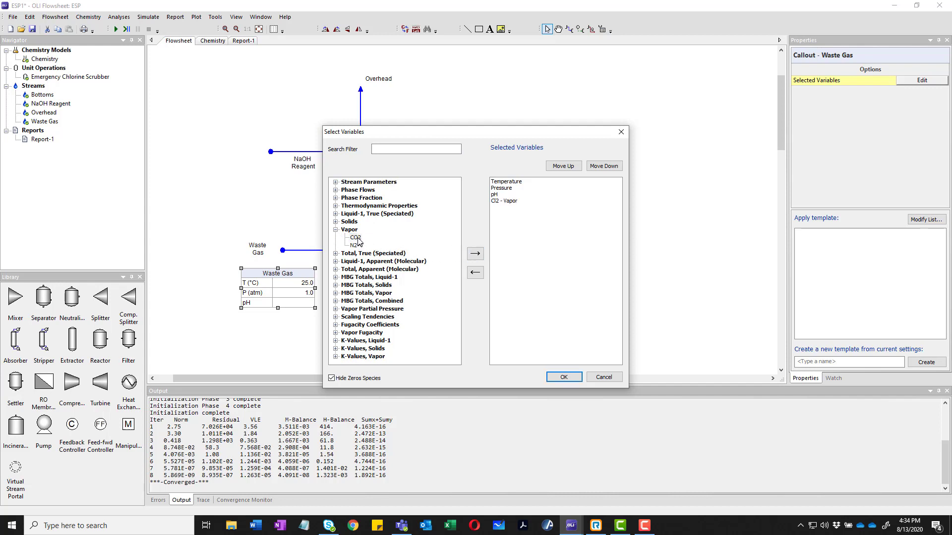
left_click(356, 238)
left_click(475, 253)
left_click(354, 238)
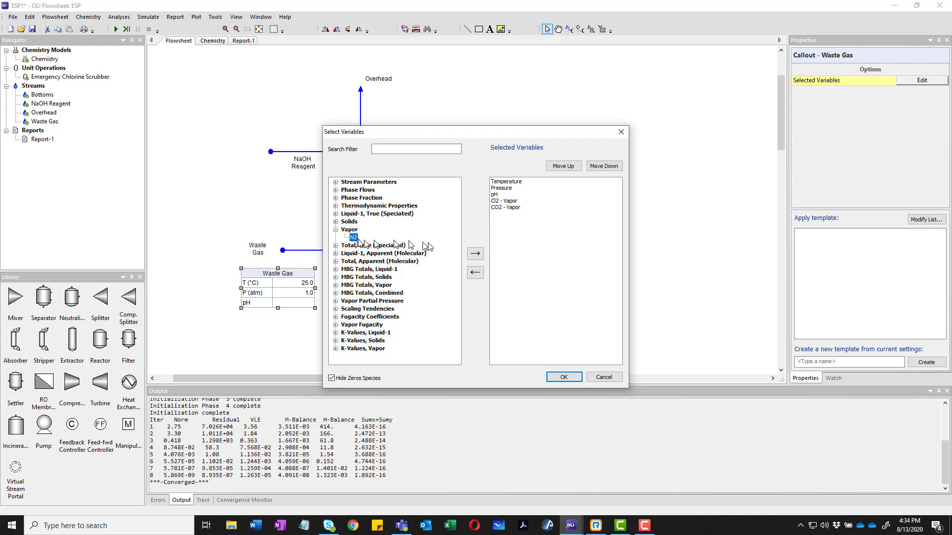
left_click(475, 254)
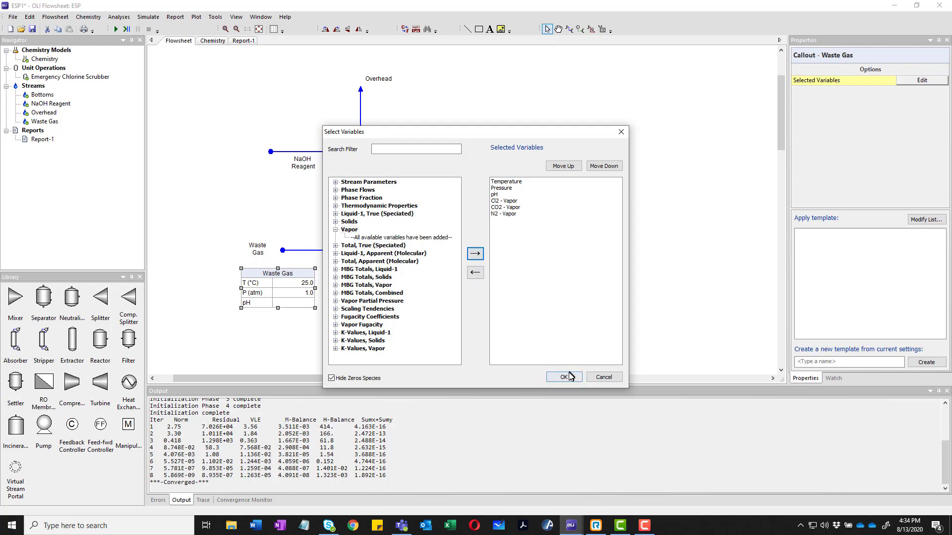
left_click(558, 376)
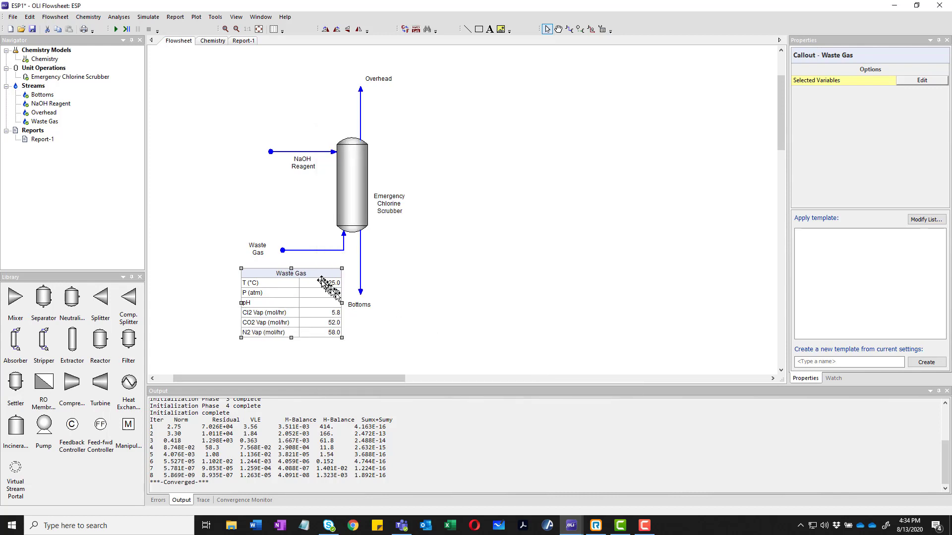
- Copy the Waste Gas callout onto the Overhead stream and place it right of the column
left_click_drag(321, 276, 285, 276)
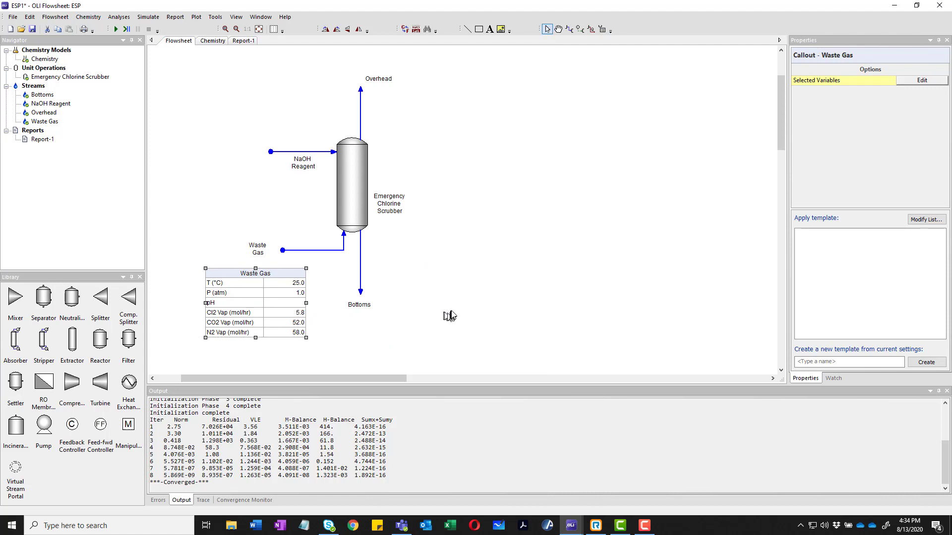
right_click(257, 311)
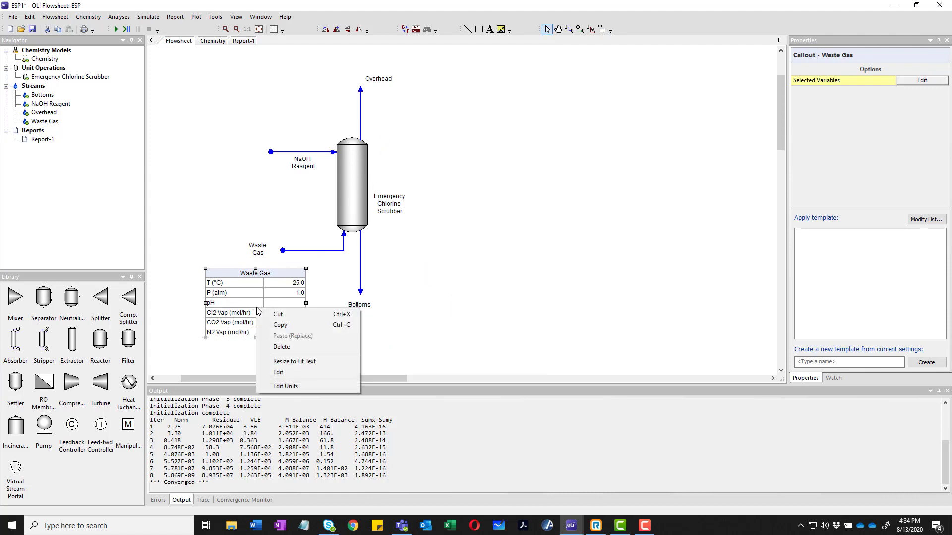
left_click(293, 326)
left_click(360, 127)
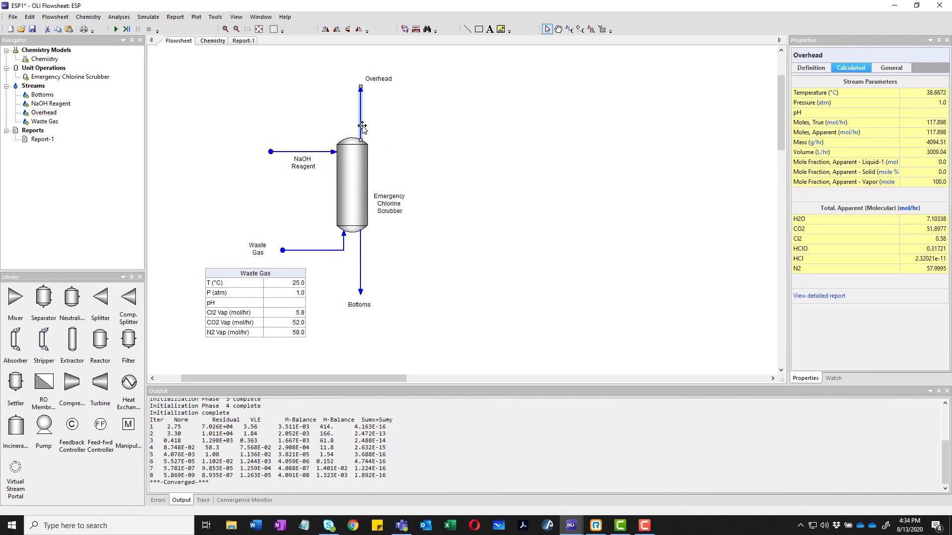
right_click(362, 127)
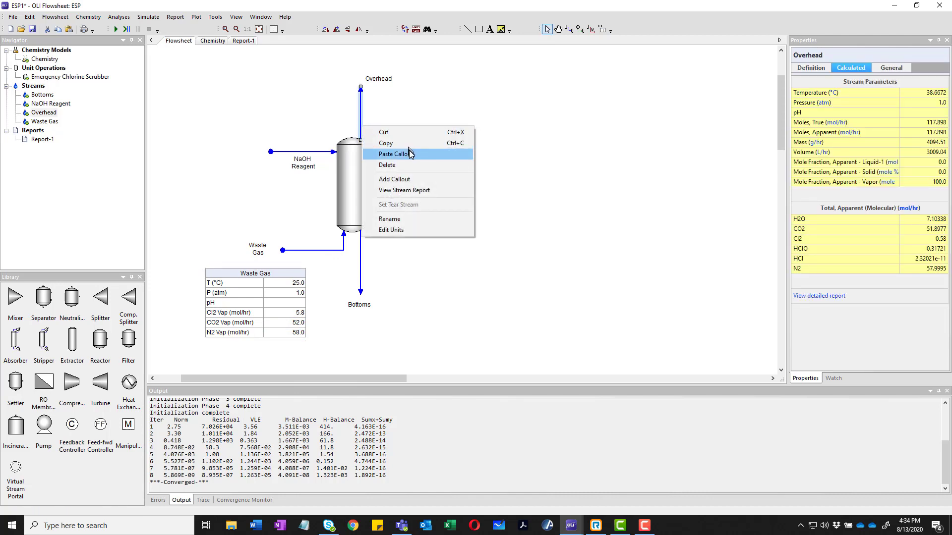
left_click(411, 156)
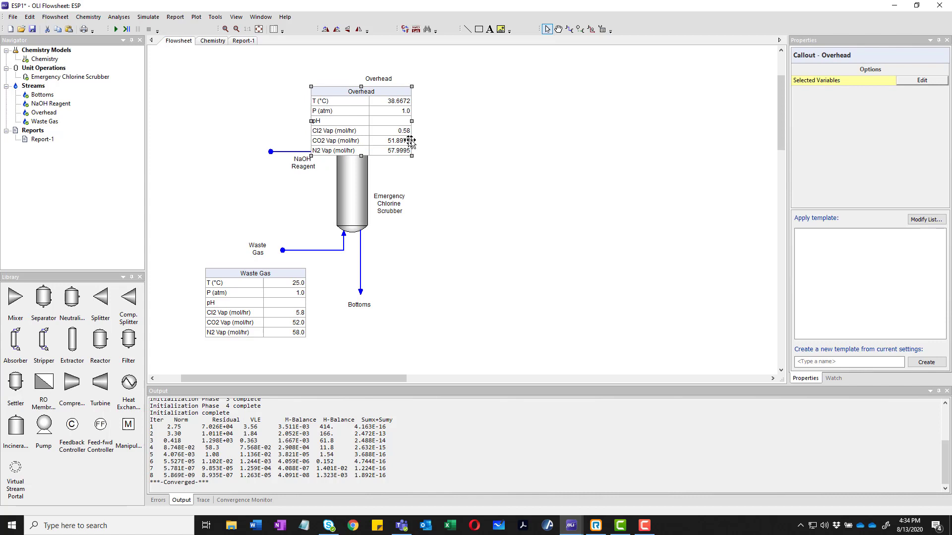
left_click_drag(389, 91, 468, 89)
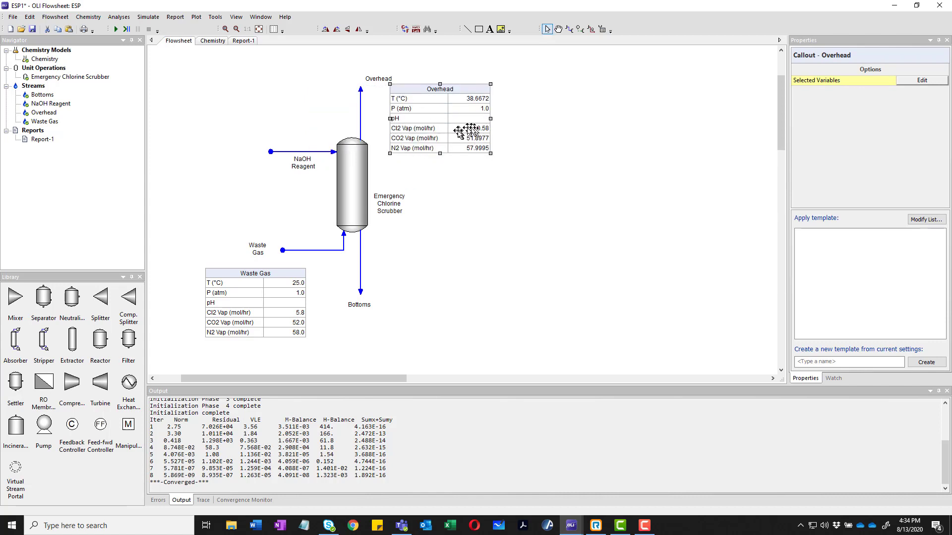
- Add a NaOH Reagent callout at the upper left, including total Mass flow
right_click(310, 153)
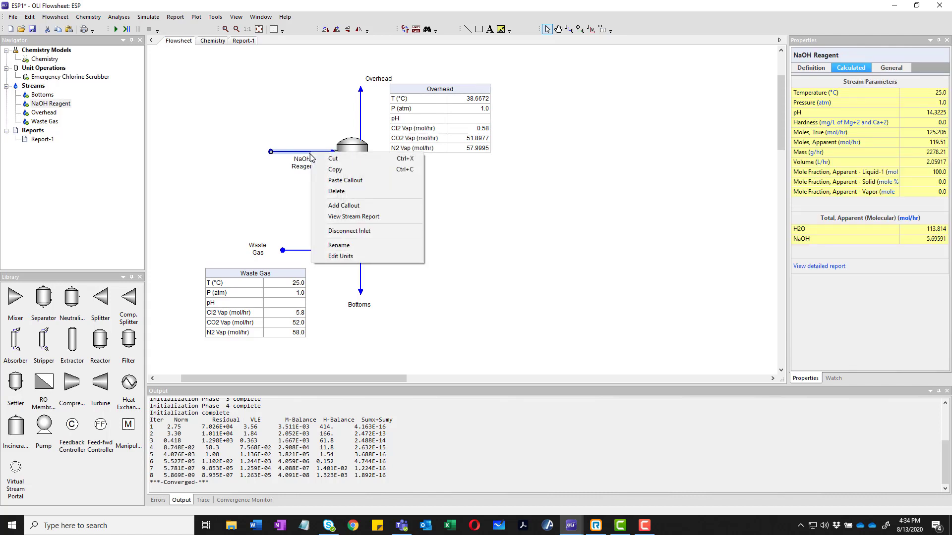
left_click(347, 205)
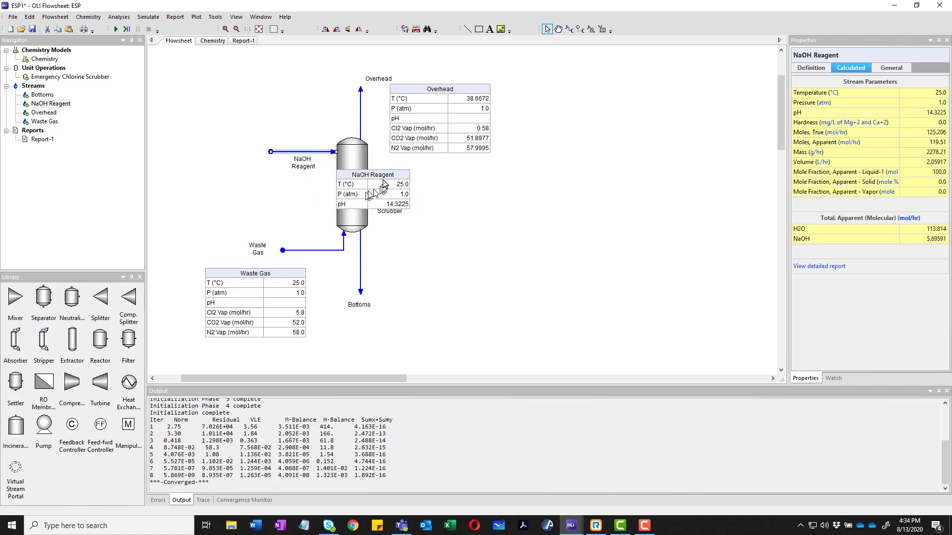
left_click_drag(384, 184, 259, 103)
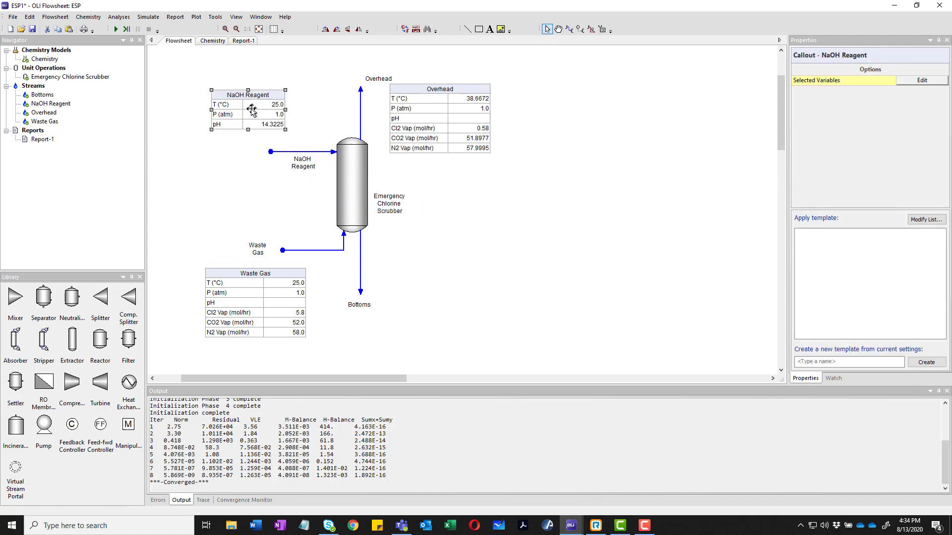
right_click(252, 110)
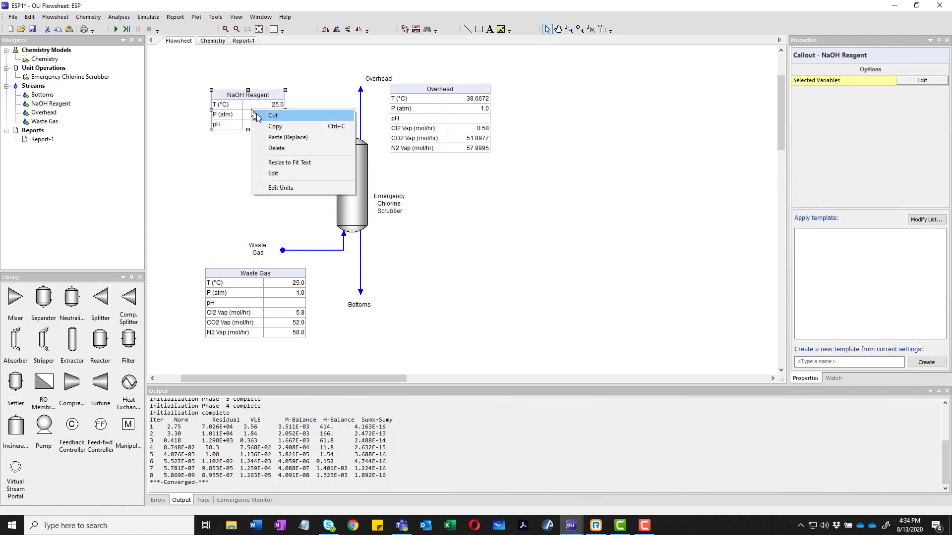
left_click(288, 176)
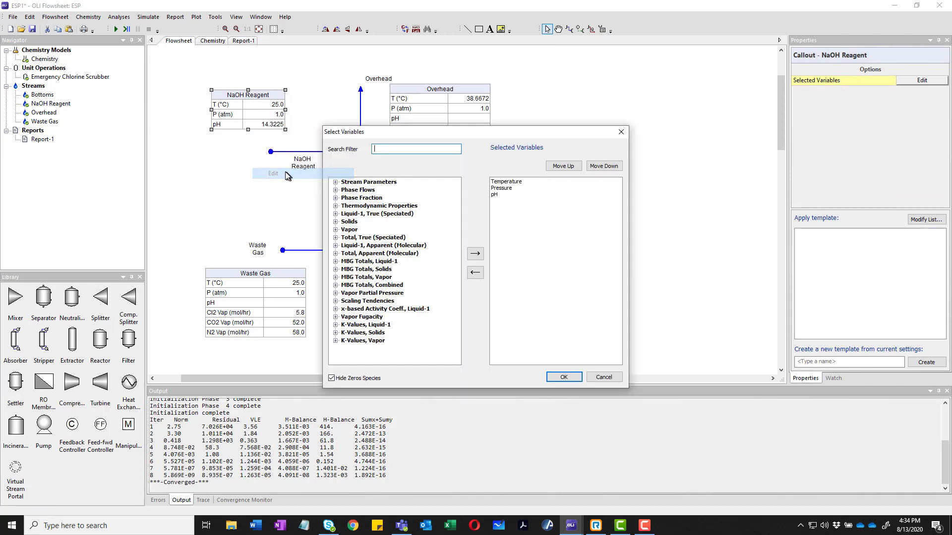
left_click(336, 191)
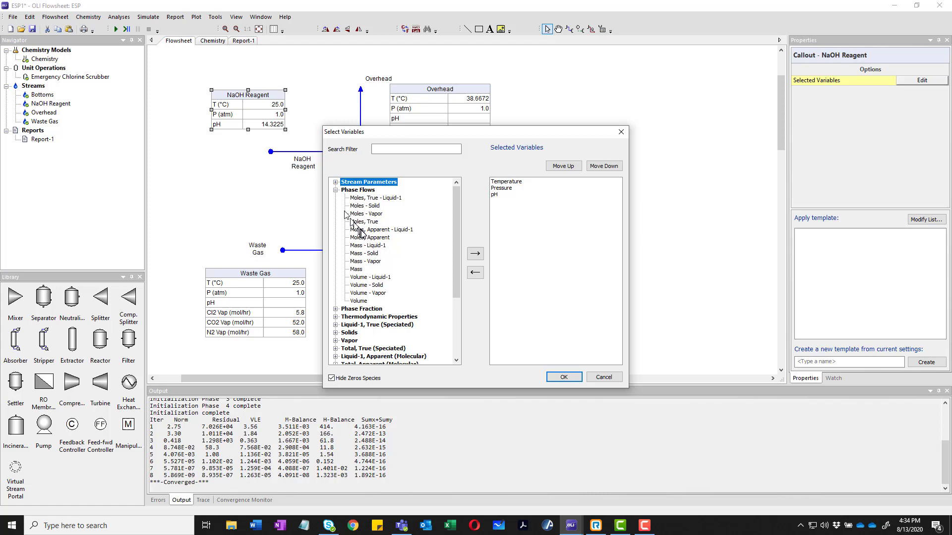
left_click(356, 269)
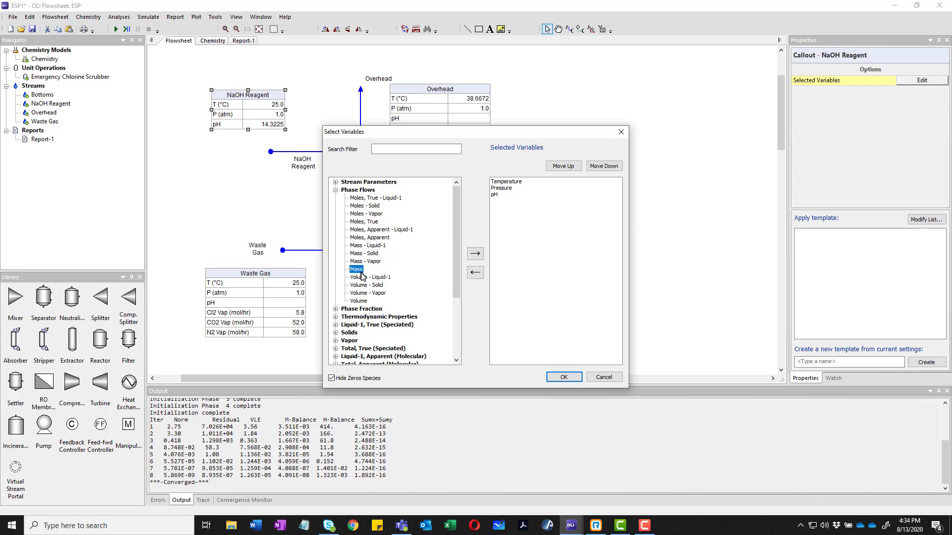
left_click(474, 263)
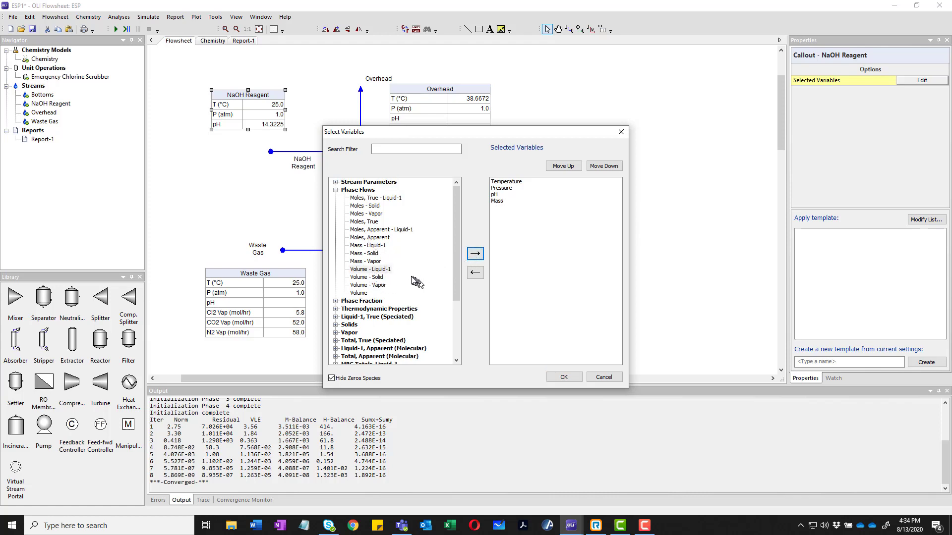
- Add apparent Liquid-1 NaOH and H2O flows to the callout and move it top-left
left_click(336, 317)
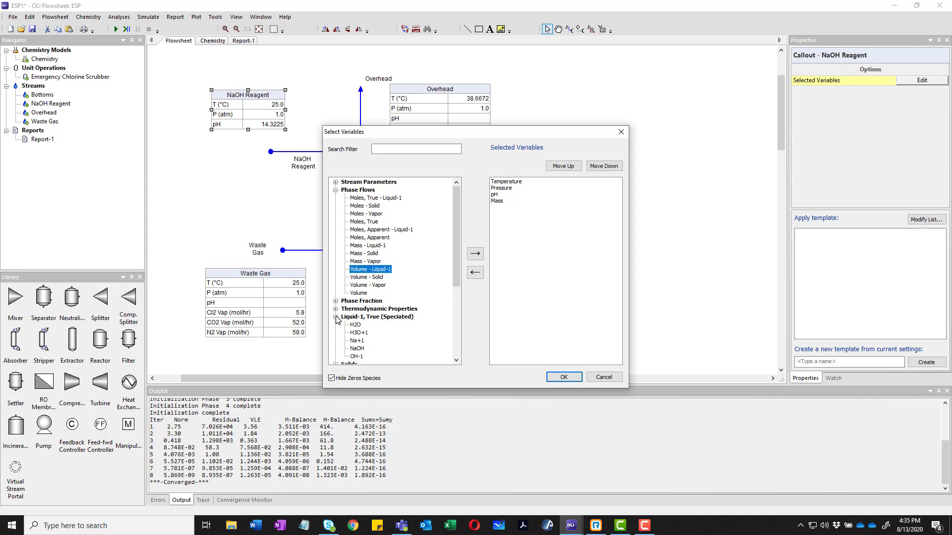
left_click(337, 317)
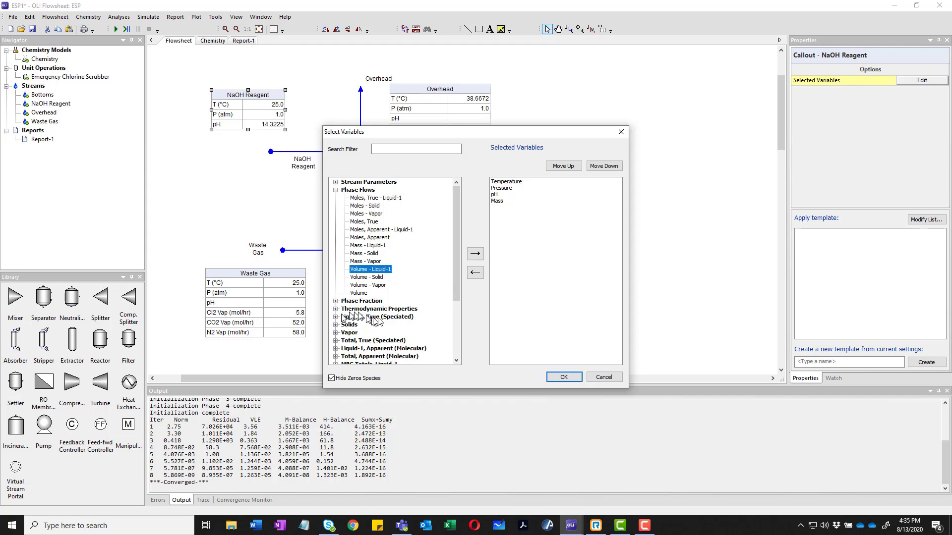
scroll(376, 321, "down", 2)
left_click(335, 302)
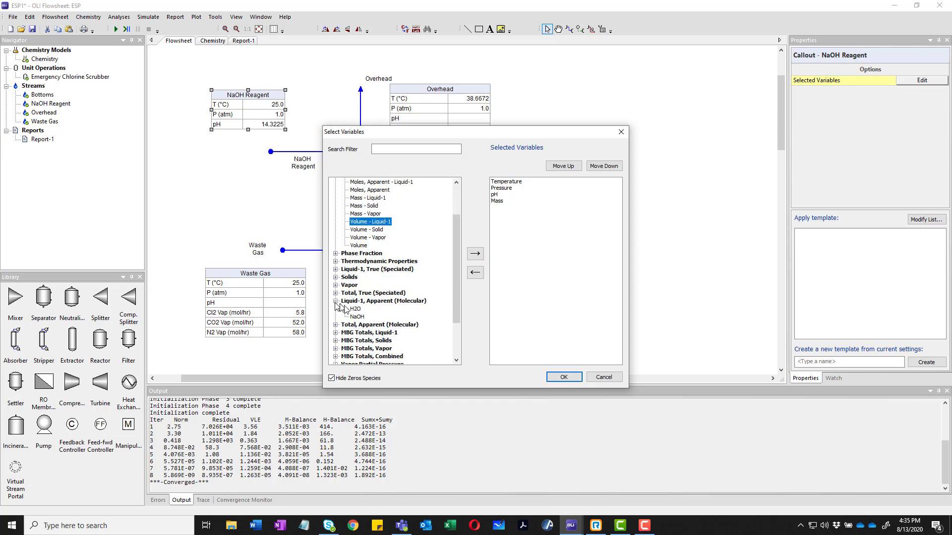
left_click(357, 317)
left_click(475, 253)
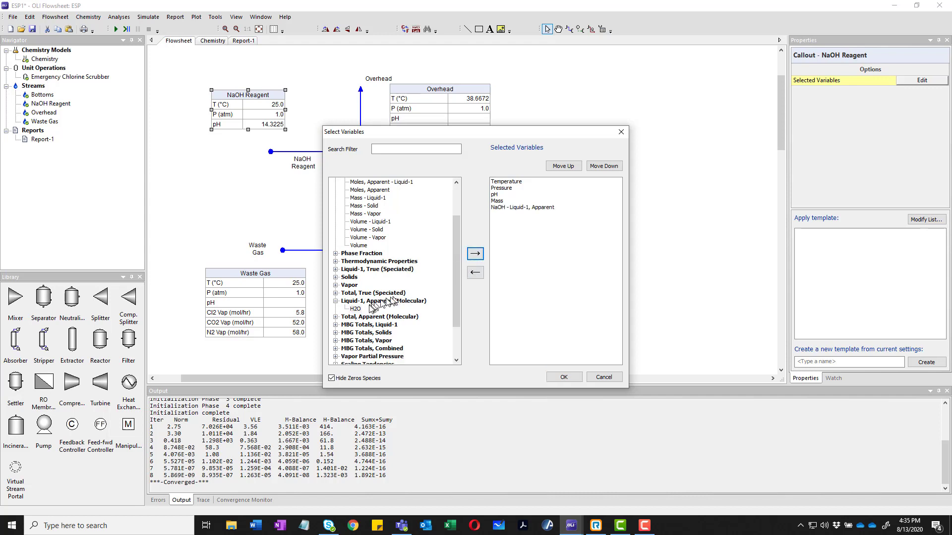
left_click(355, 309)
left_click(475, 253)
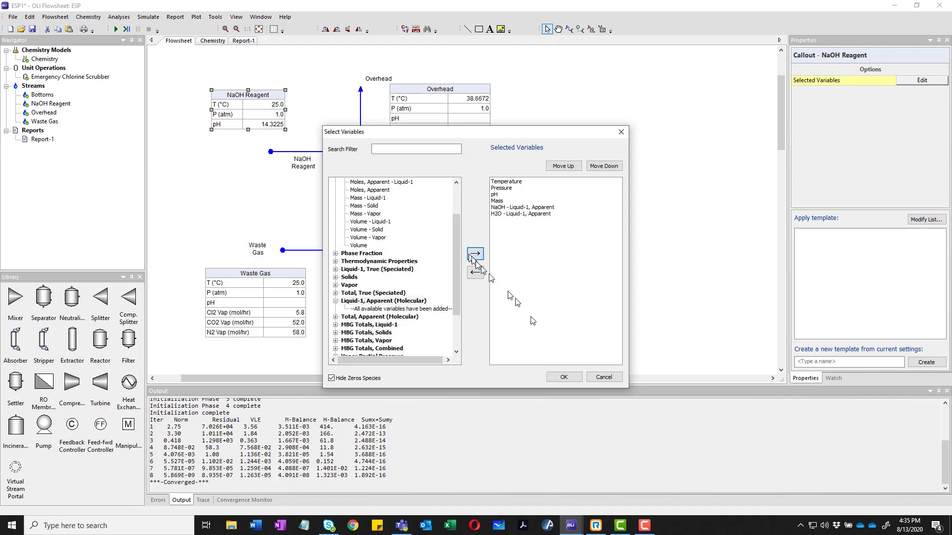
left_click(565, 377)
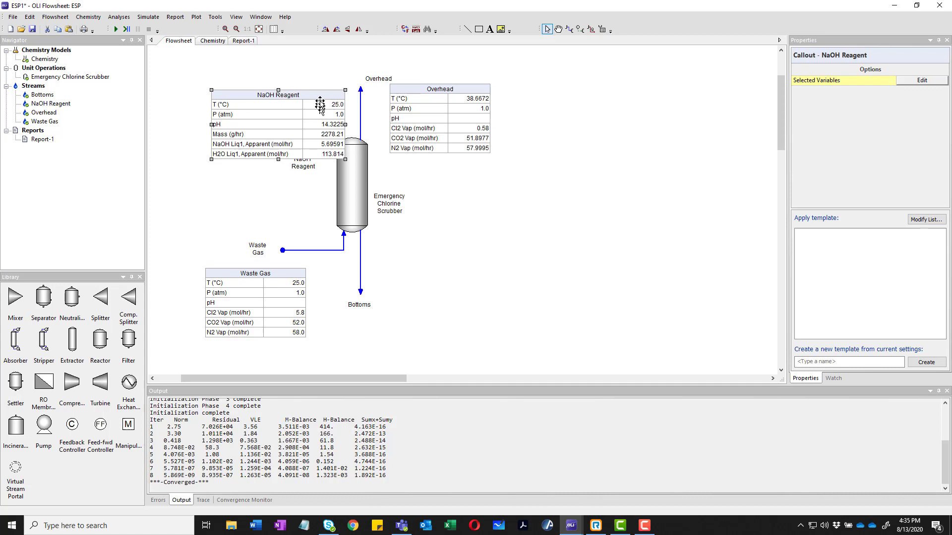
left_click_drag(320, 95, 284, 67)
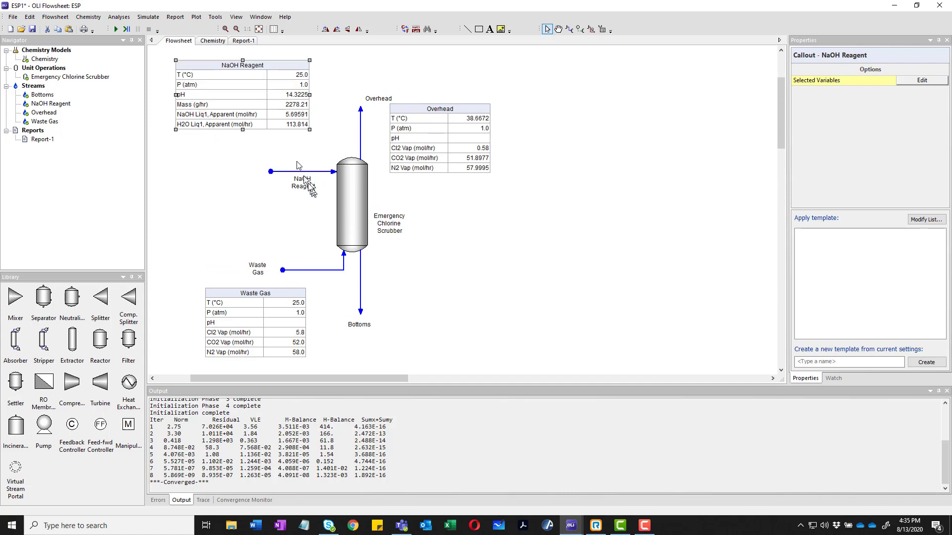
- Set the NaOH Reagent callout's inflow basis to Mass Fraction and nudge it slightly lower
right_click(273, 106)
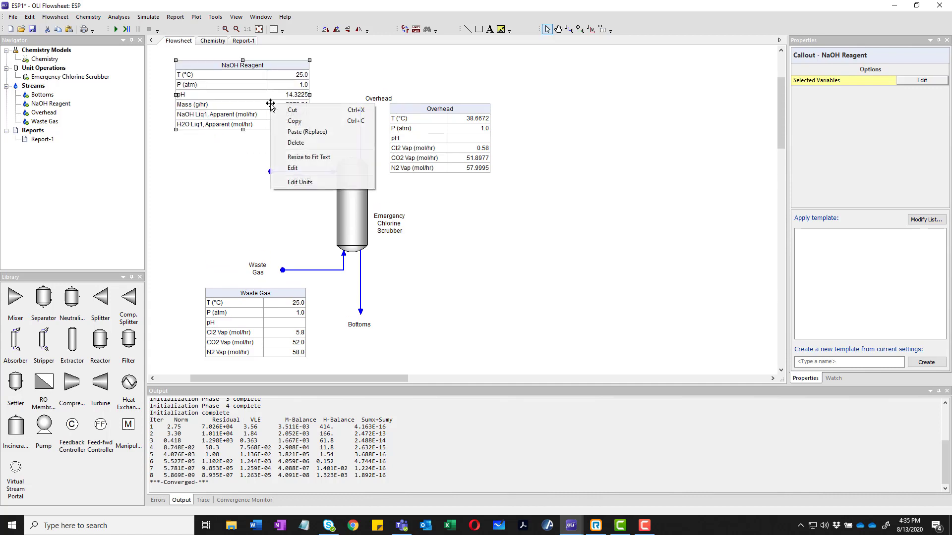
left_click(307, 183)
left_click(415, 286)
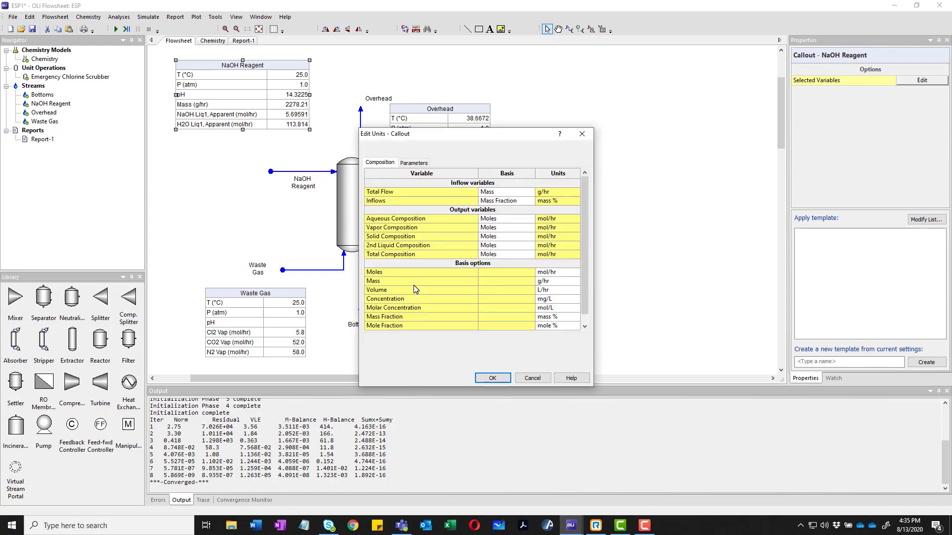
left_click(515, 201)
left_click(530, 201)
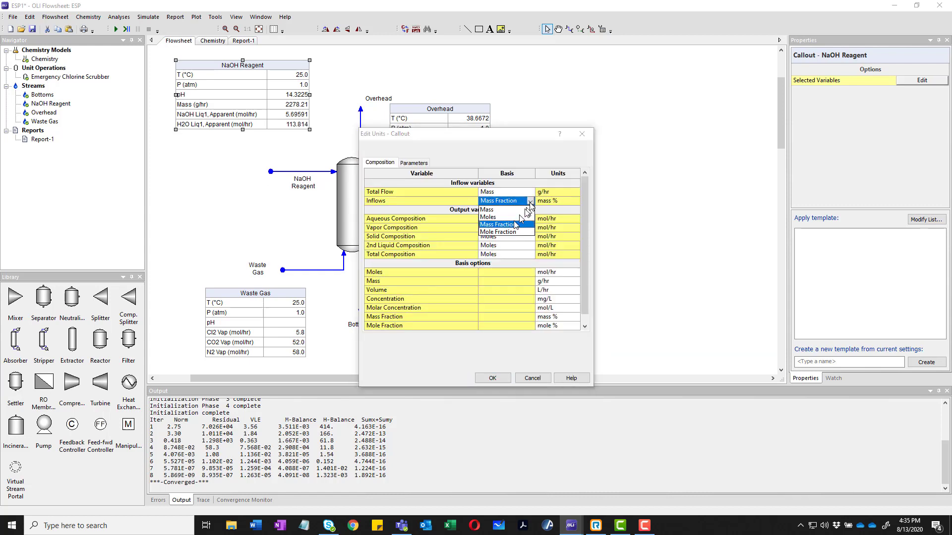
left_click(502, 226)
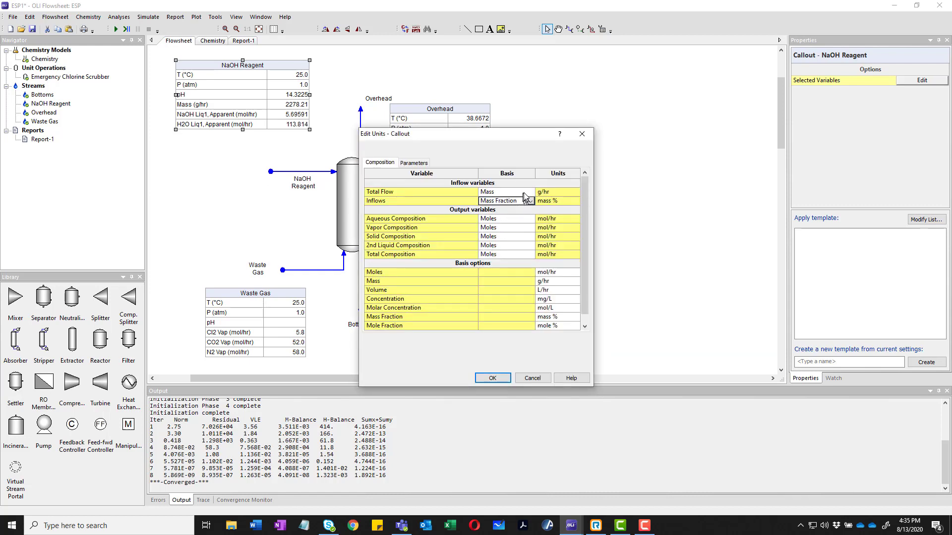
left_click(491, 379)
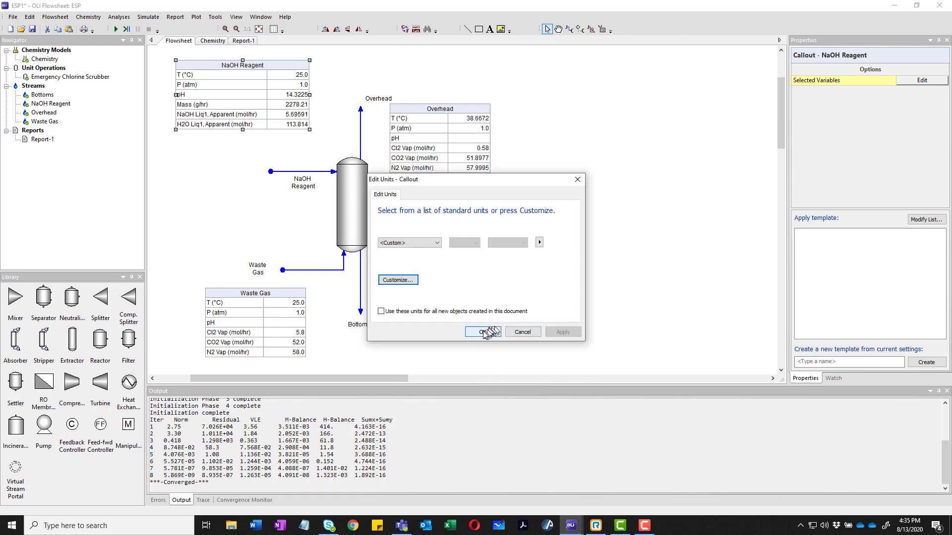
left_click(482, 331)
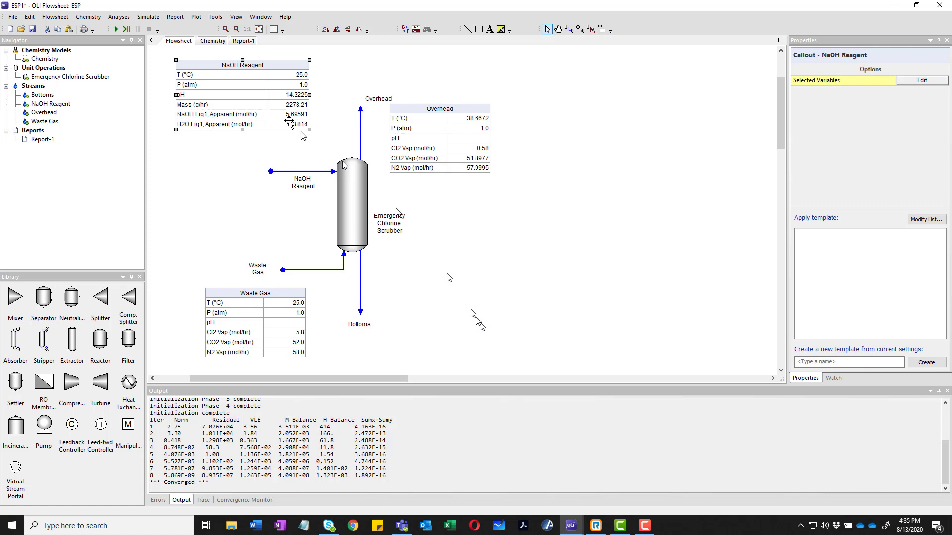
left_click_drag(269, 108, 270, 110)
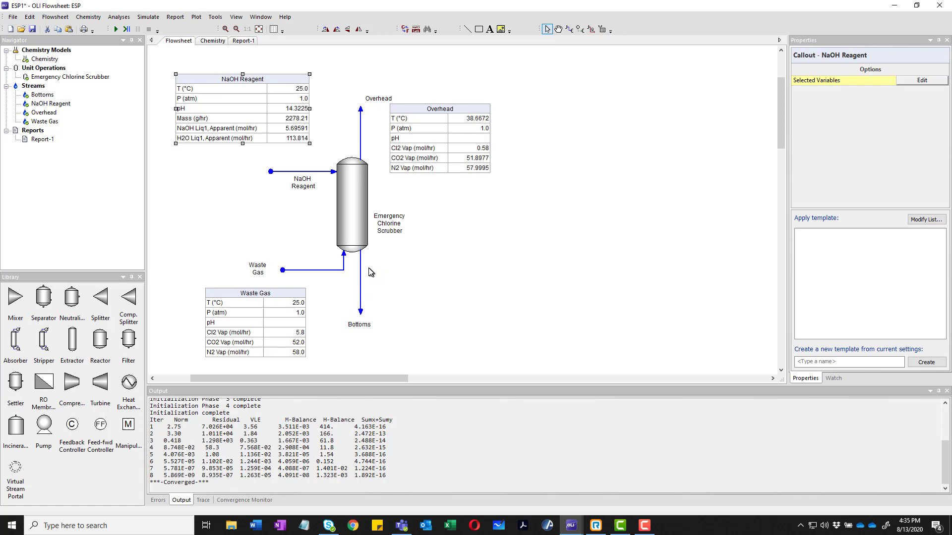
- Place a scrubber callout with 0.0 cal/hr duty and 6602.76 g/hr mass beside the column
right_click(355, 216)
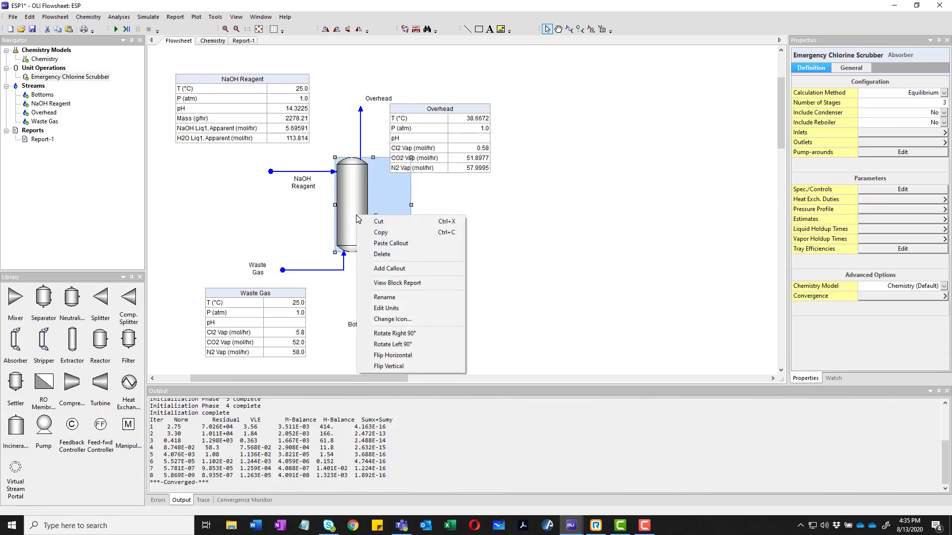
left_click(417, 270)
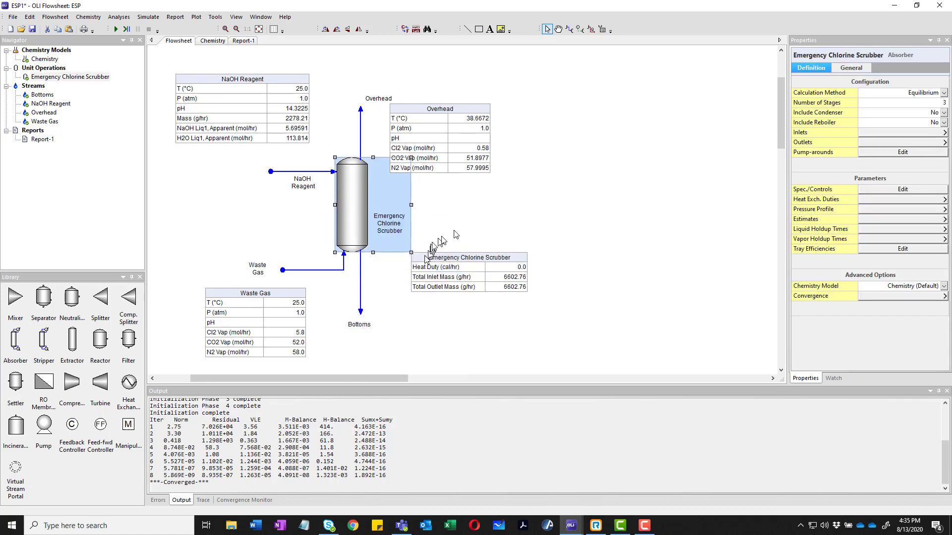
left_click_drag(493, 257, 502, 203)
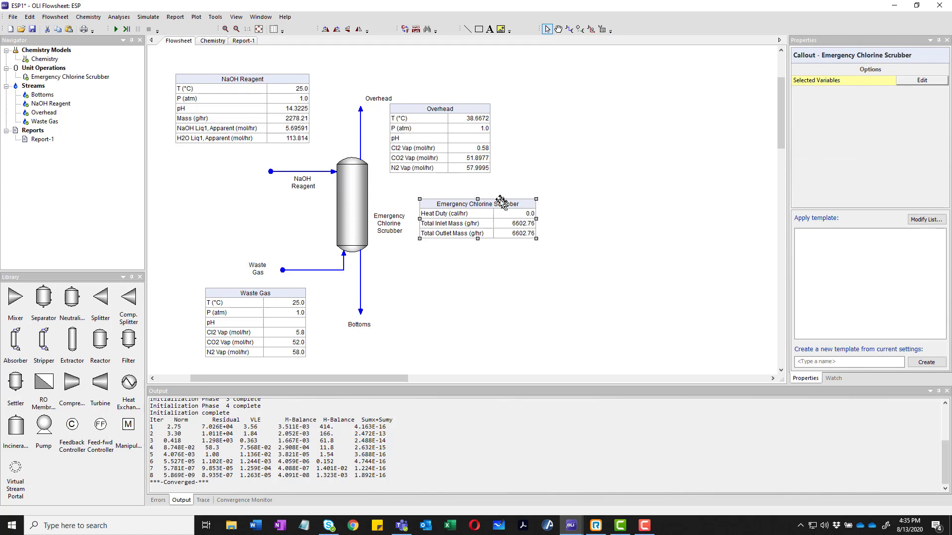
mouse_move(472, 107)
left_mouse_down()
mouse_move(469, 67)
mouse_move(470, 113)
mouse_move(464, 102)
left_mouse_up()
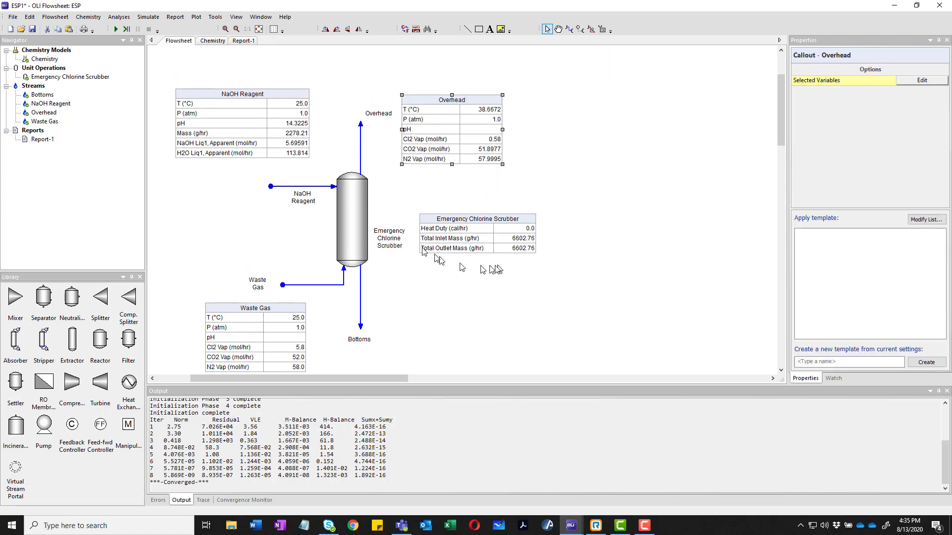
left_click(512, 217)
left_click_drag(512, 218, 512, 199)
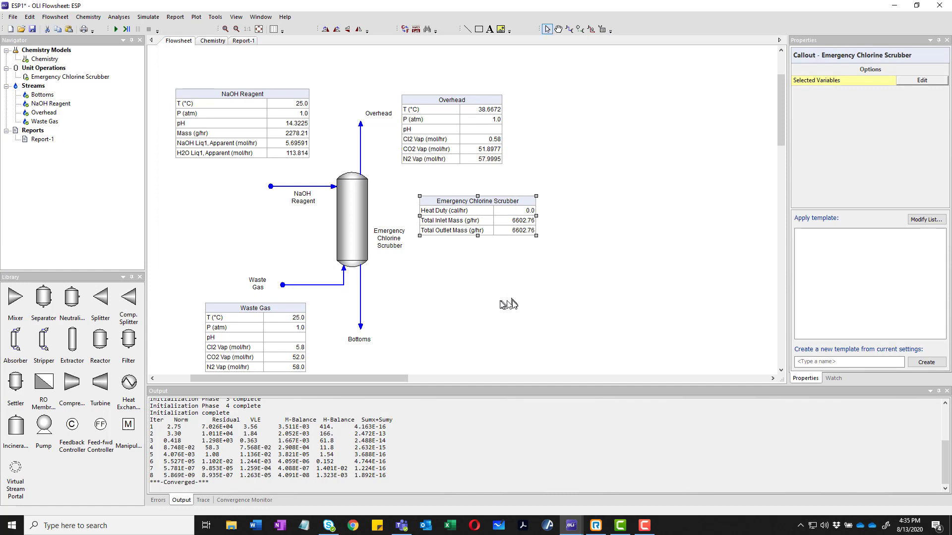
- Show the Stage 3 (Top) NaHCO3 (Nahcolite) scaling tendency, 0.212259, and shift the callout up-right
right_click(490, 215)
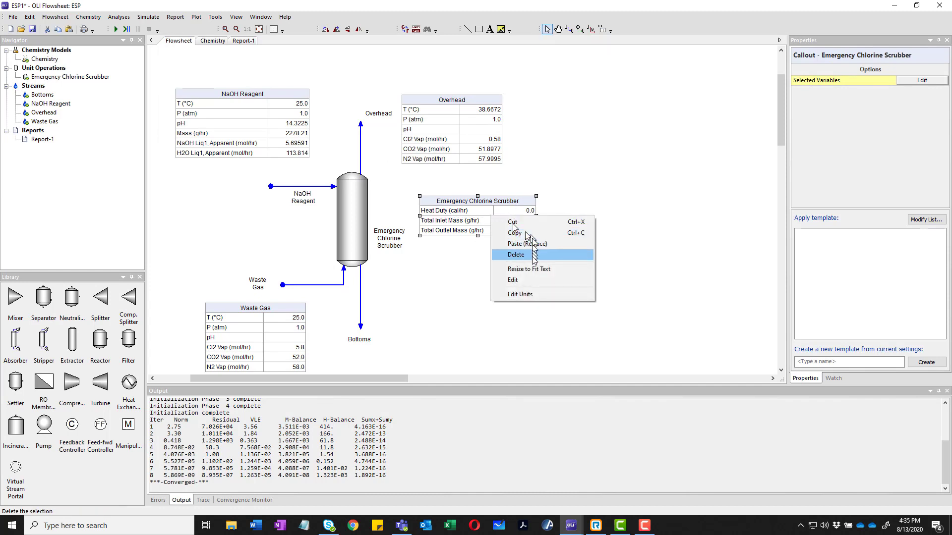
left_click(532, 283)
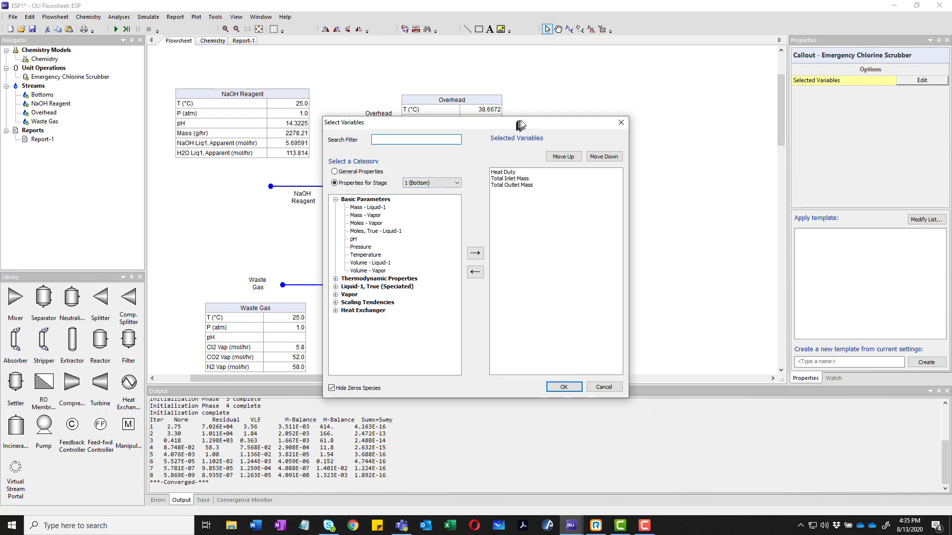
left_click_drag(517, 124, 636, 111)
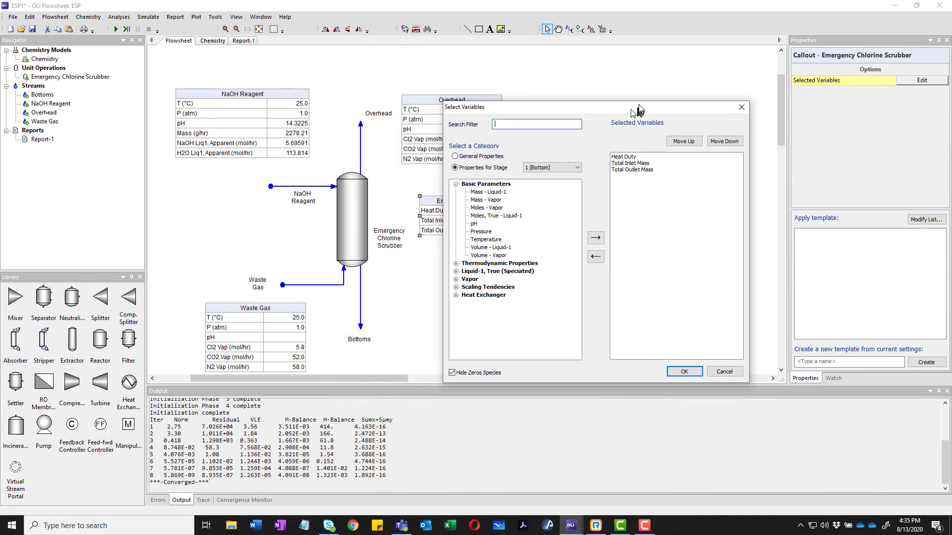
left_click(568, 172)
left_click(544, 195)
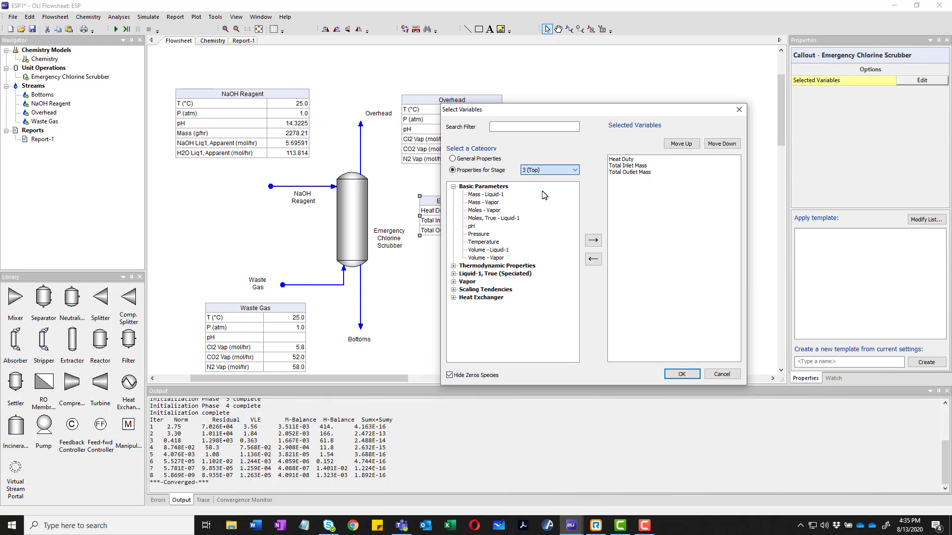
left_click(453, 290)
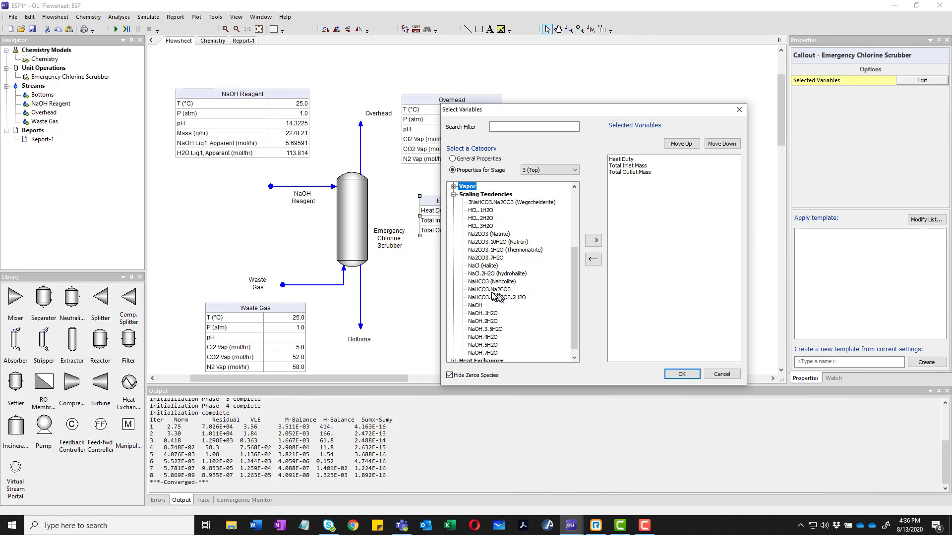
left_click(489, 282)
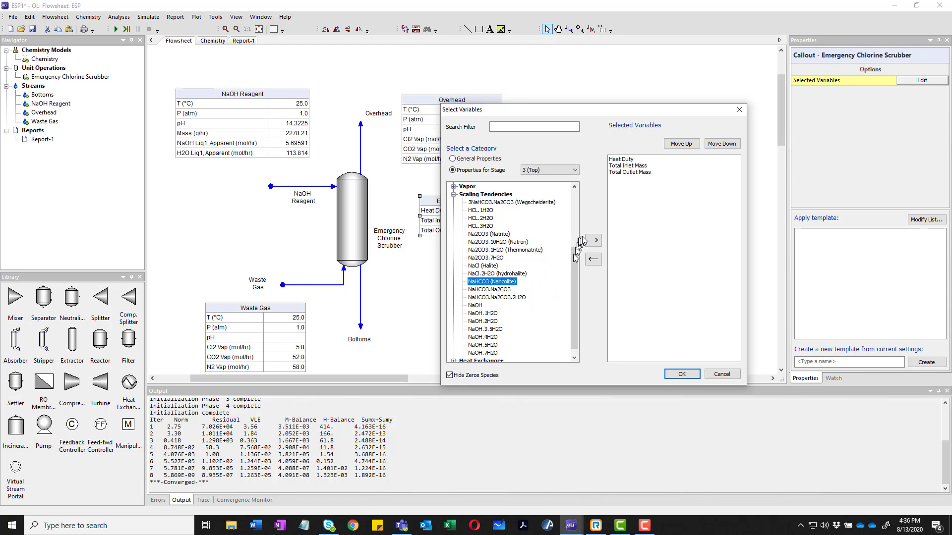
left_click(593, 241)
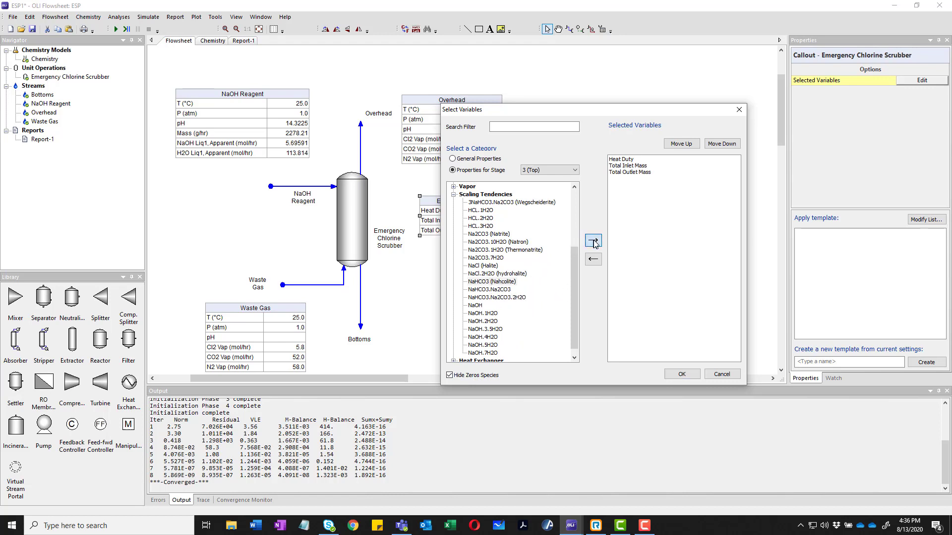
left_click(680, 376)
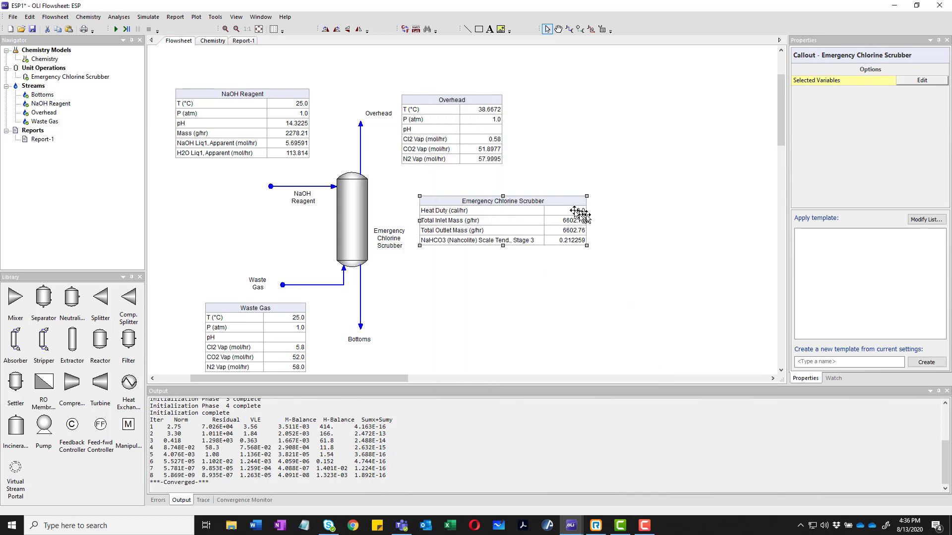
left_click_drag(560, 198, 578, 180)
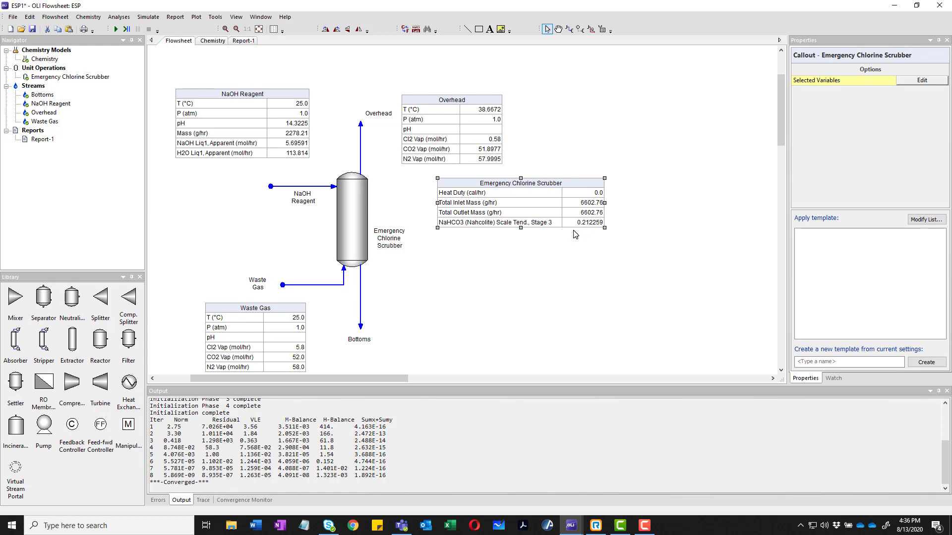
- Add the stage 2 NaHCO3 (Nahcolite) scale tendency, 0.0847131, to the scrubber callout
right_click(539, 211)
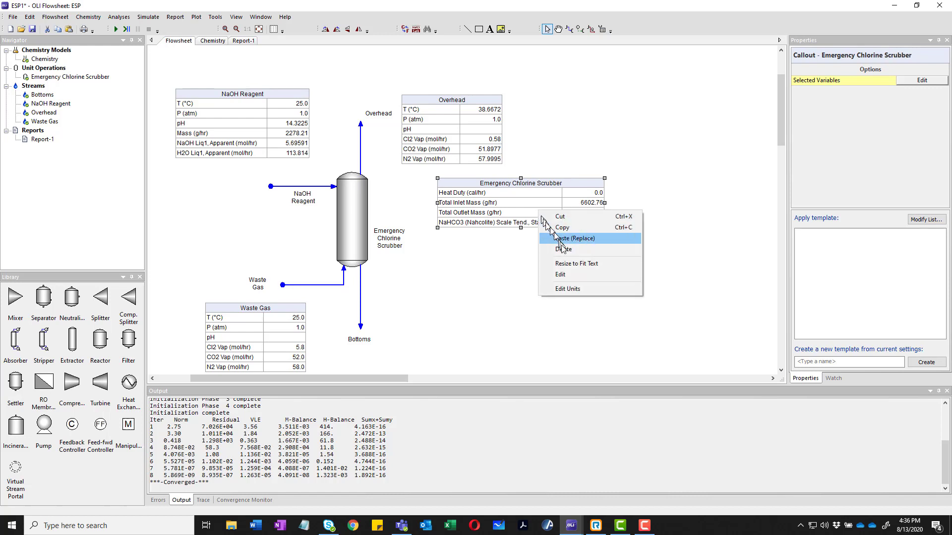
left_click(568, 276)
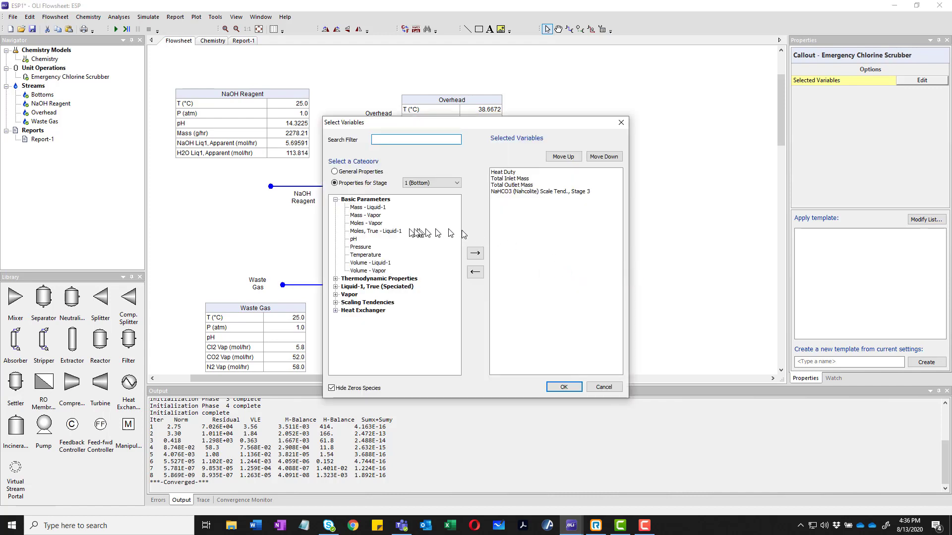
left_click(434, 185)
left_click(434, 198)
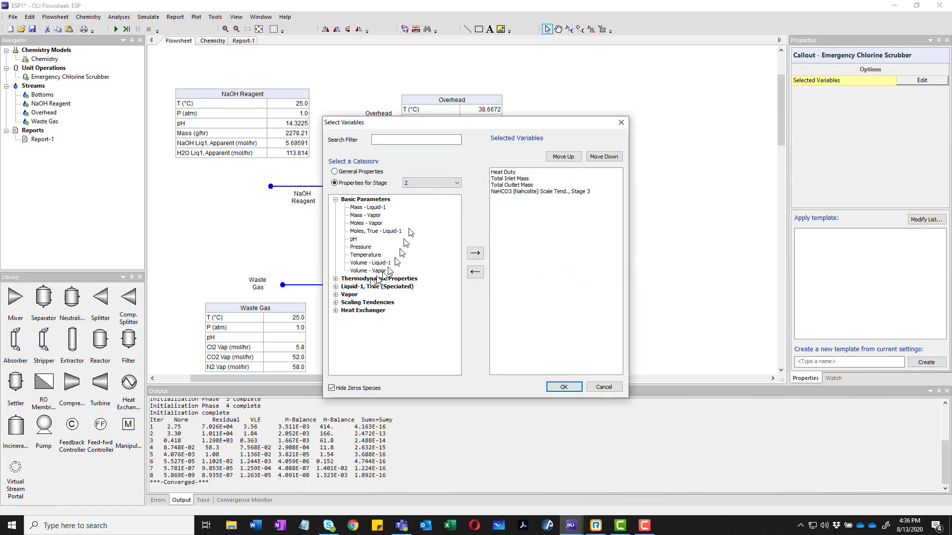
left_click(336, 302)
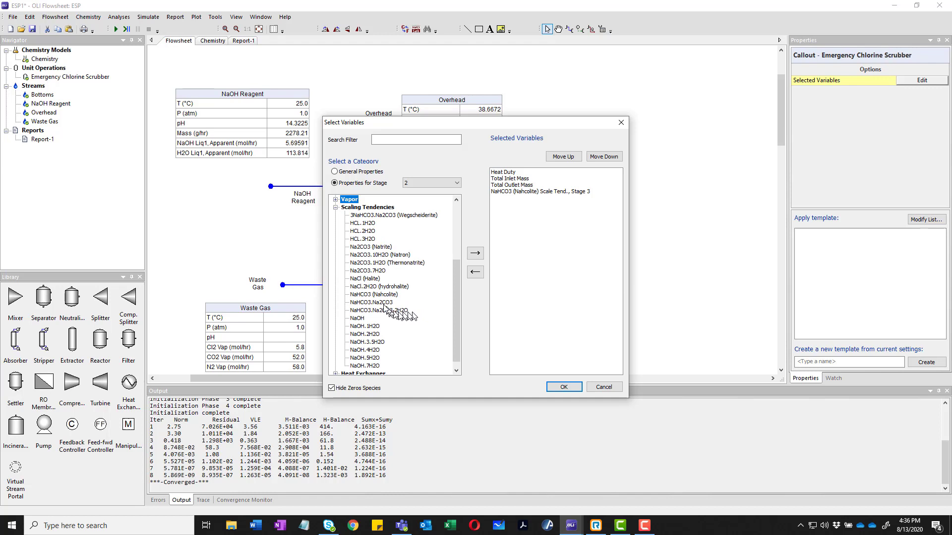
left_click(376, 294)
left_click(475, 253)
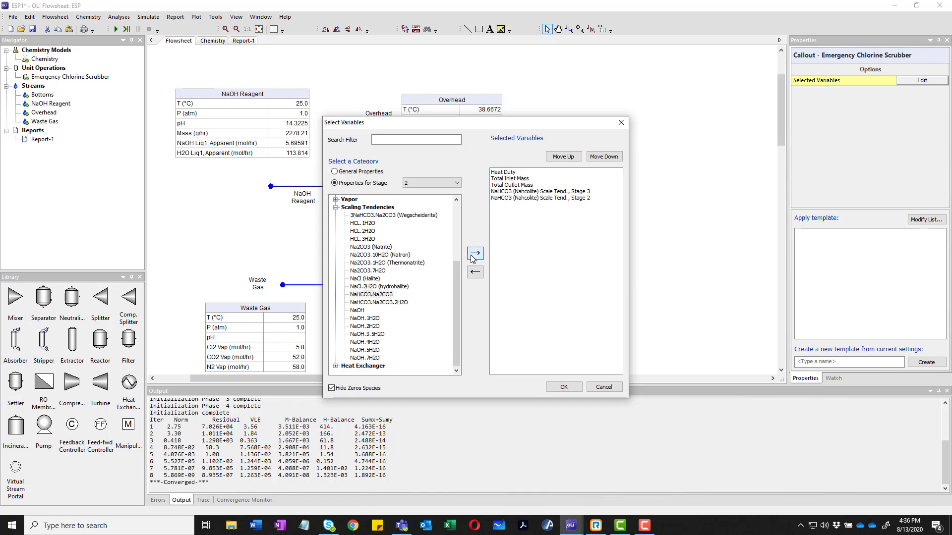
- Add the stage 1 (Bottom) Nahcolite scale tendency, 0.10115, and apply the variables
left_click(441, 185)
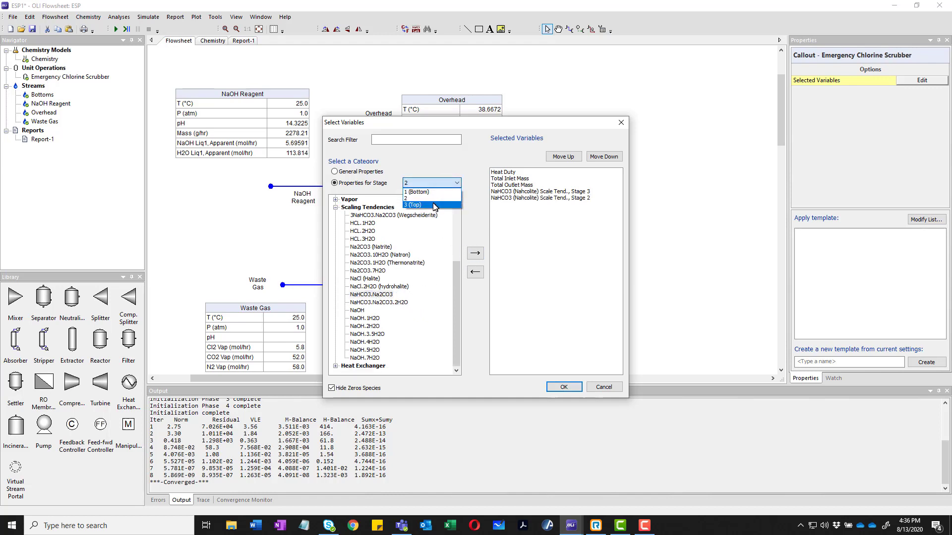
left_click(434, 194)
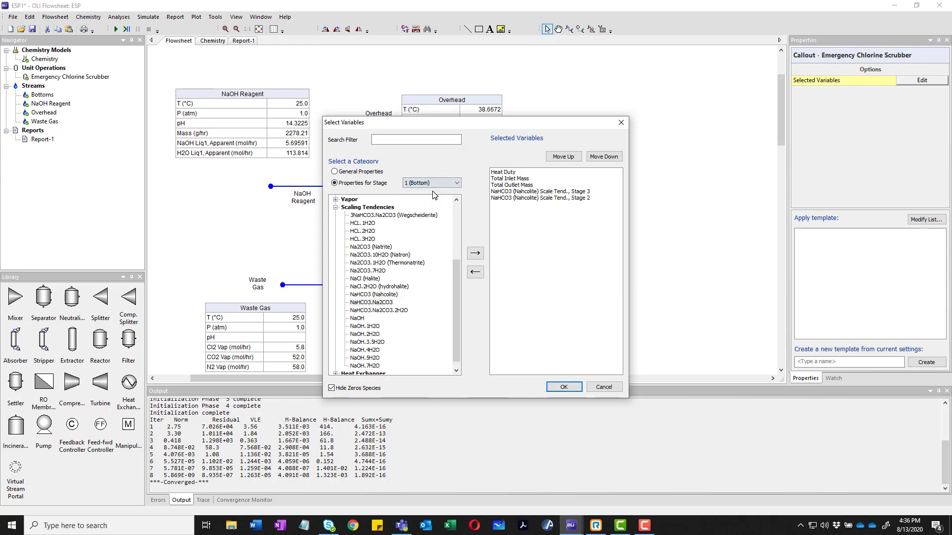
left_click(367, 296)
left_click(474, 253)
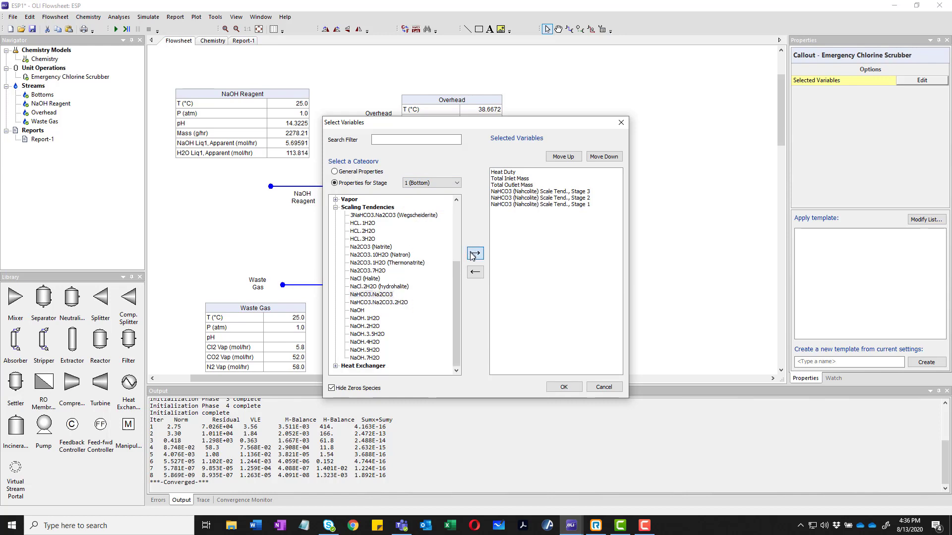
left_click(565, 388)
left_click(599, 272)
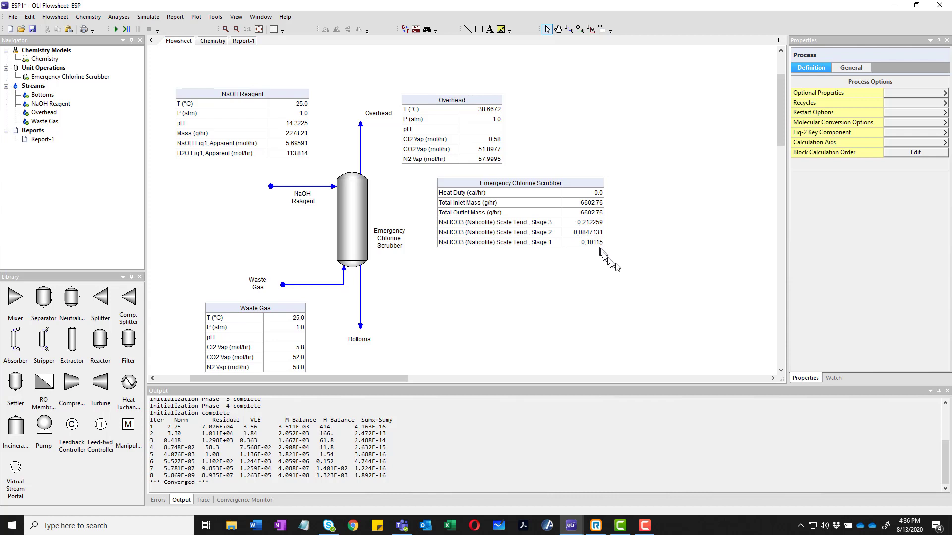
- Remove Heat Duty, Total Inlet Mass and Total Outlet Mass from the scrubber callout's variables
left_click(558, 209)
right_click(558, 209)
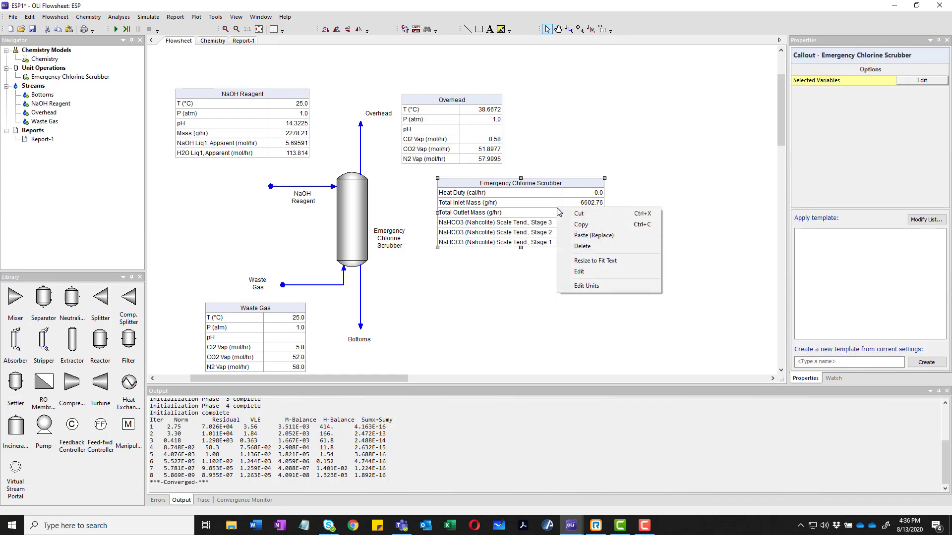
left_click(592, 272)
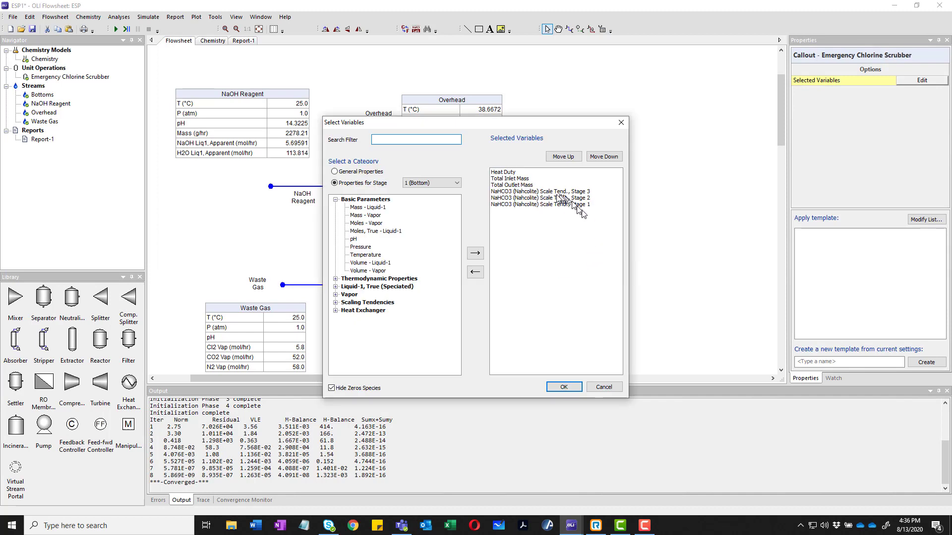
left_click(522, 185)
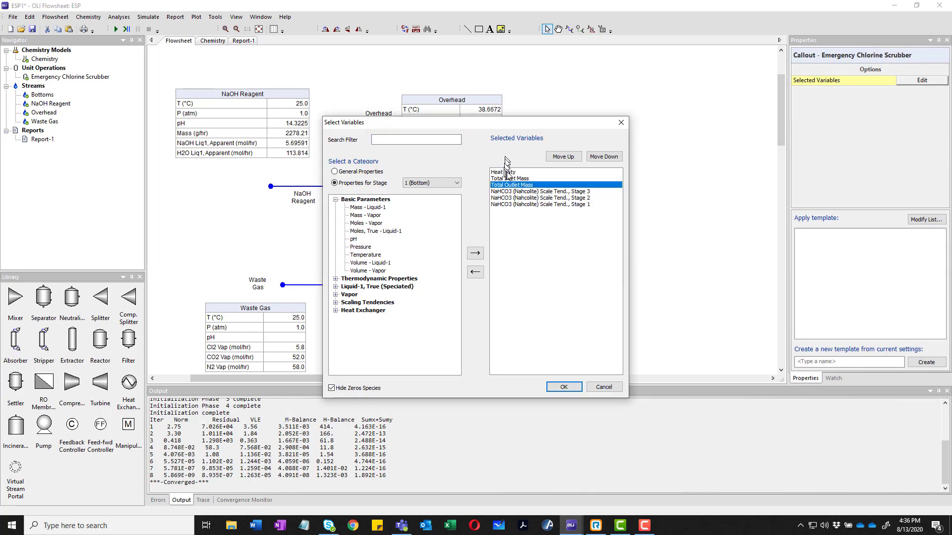
left_click(505, 172, "shift")
left_click(475, 272)
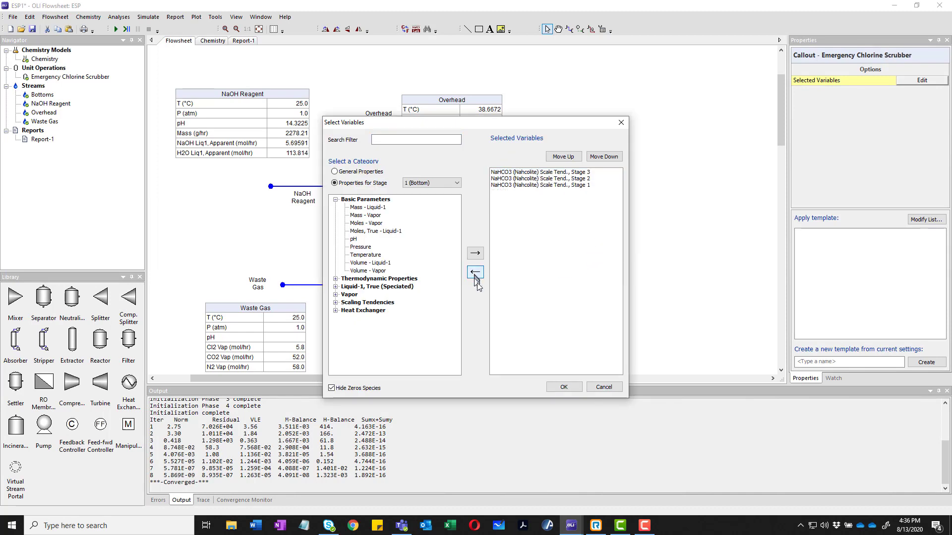
left_click(561, 388)
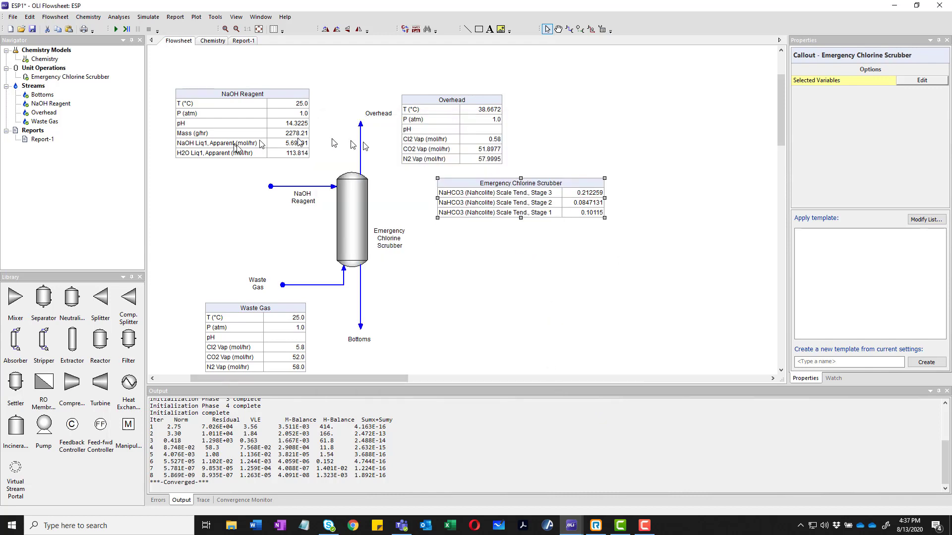
- Start saving the flowsheet and browse through Documents into the My OLI Cases folder
left_click(31, 29)
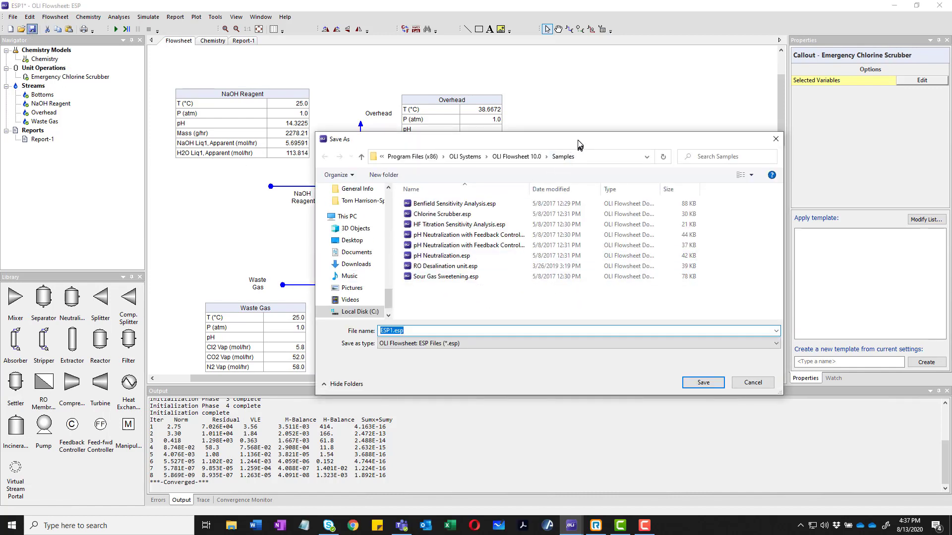
left_click_drag(579, 141, 546, 144)
left_click(429, 161)
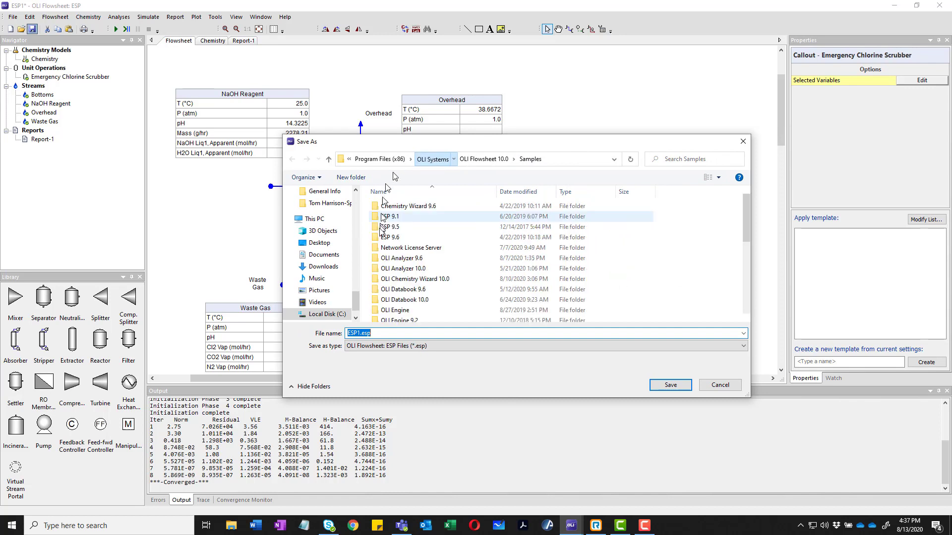
left_click_drag(355, 306, 355, 205)
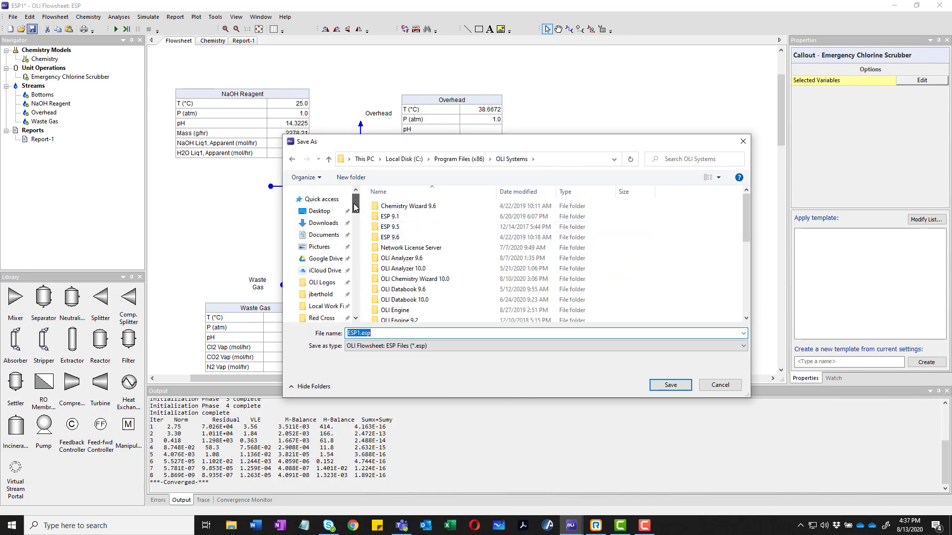
left_click(327, 237)
scroll(427, 252, "down", 8)
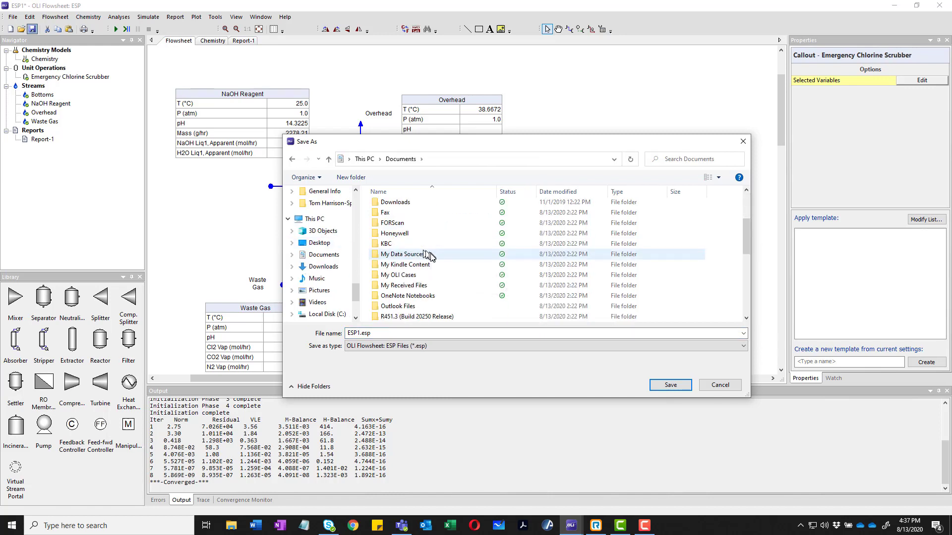
double_click(406, 234)
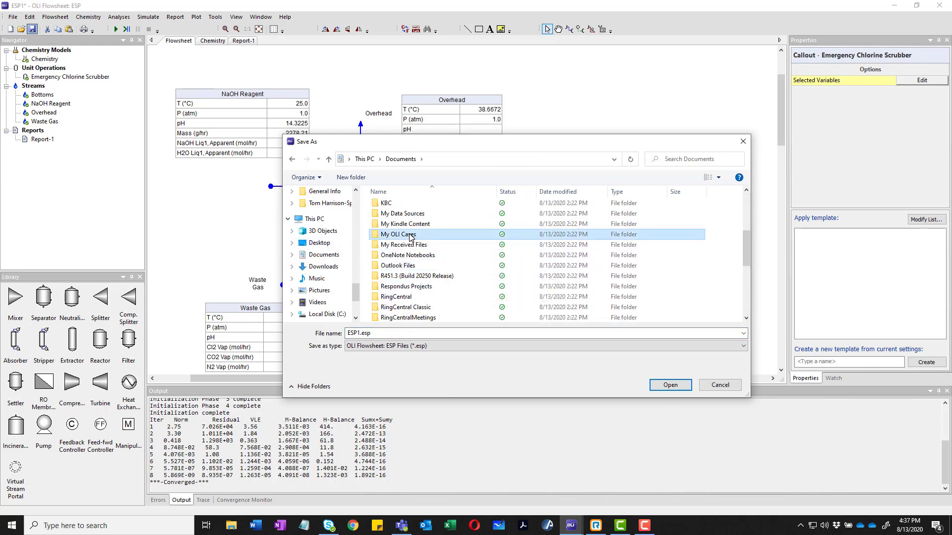
- In the OLI Flowsheet 10.0 folder, save the file as 'Emergency Chlorine Scrubber 10'
scroll(453, 243, "down", 3)
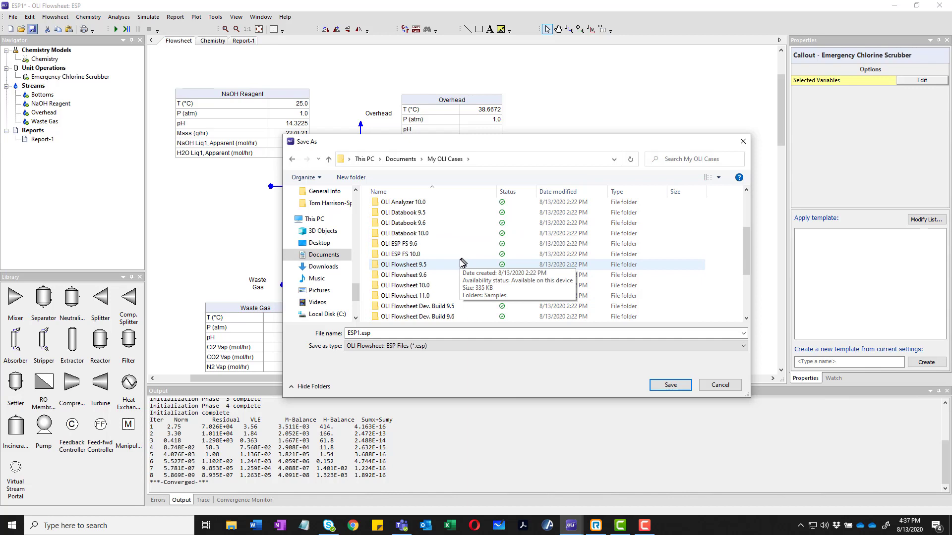
scroll(461, 291, "down", 1)
left_click(406, 254)
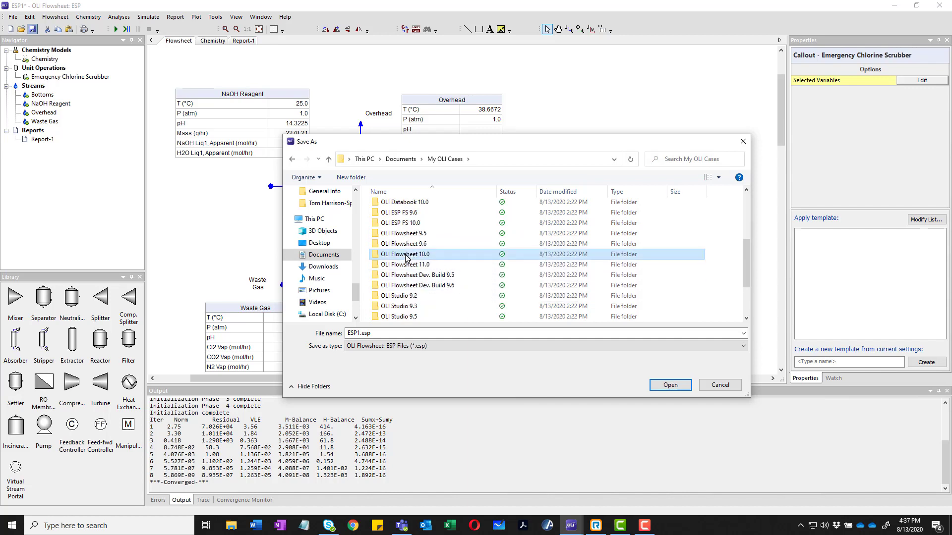
double_click(402, 257)
left_click(436, 332)
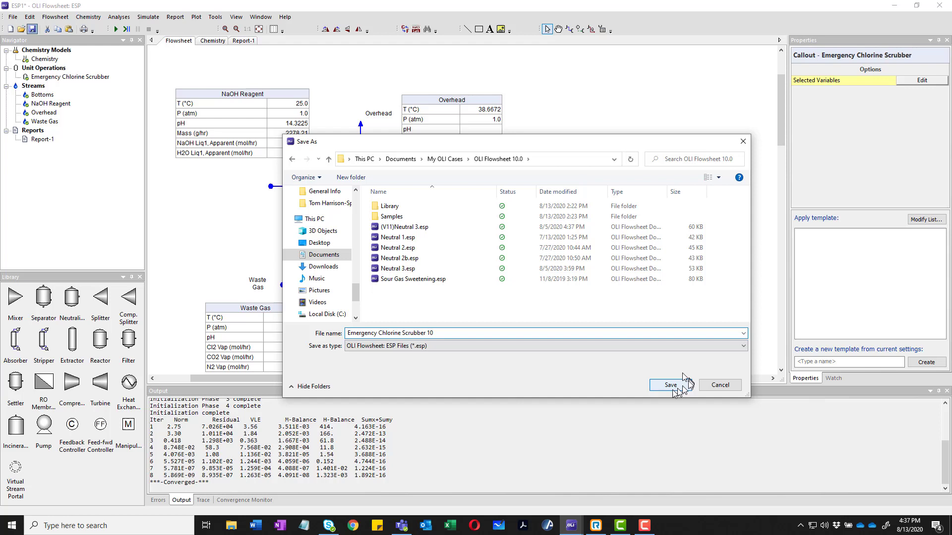
left_click(661, 386)
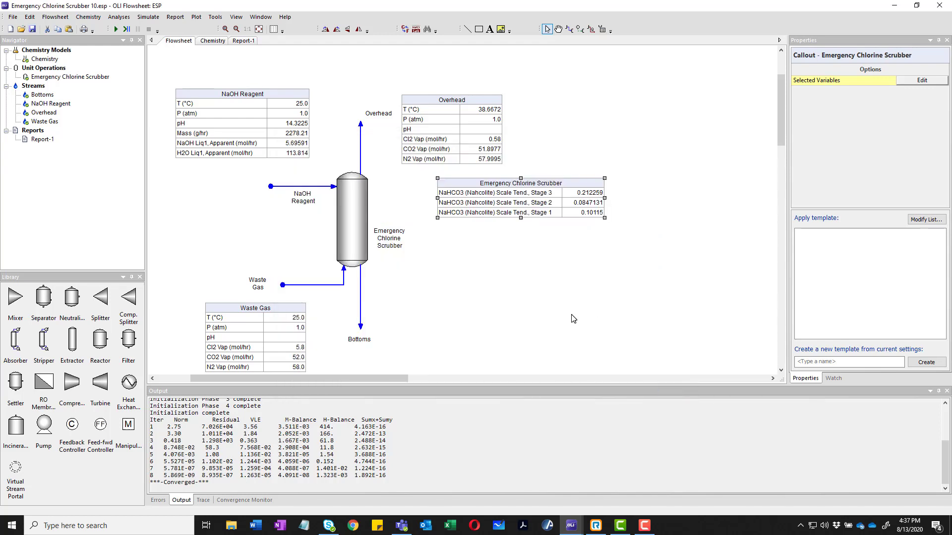
- Set the NaOH Reagent inflow to 30 mass % NaOH and 70 mass % H2O
left_click(290, 187)
left_click(316, 175)
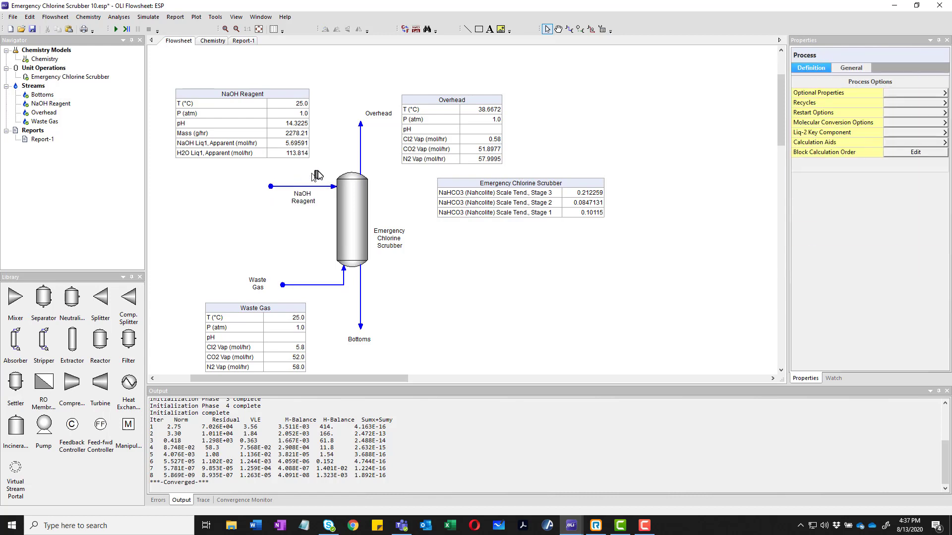
left_click(312, 188)
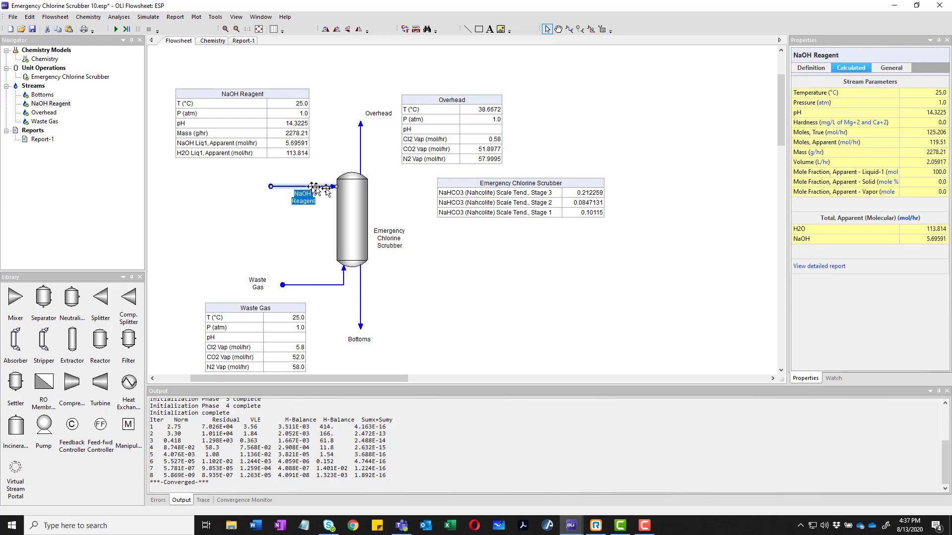
left_click(810, 67)
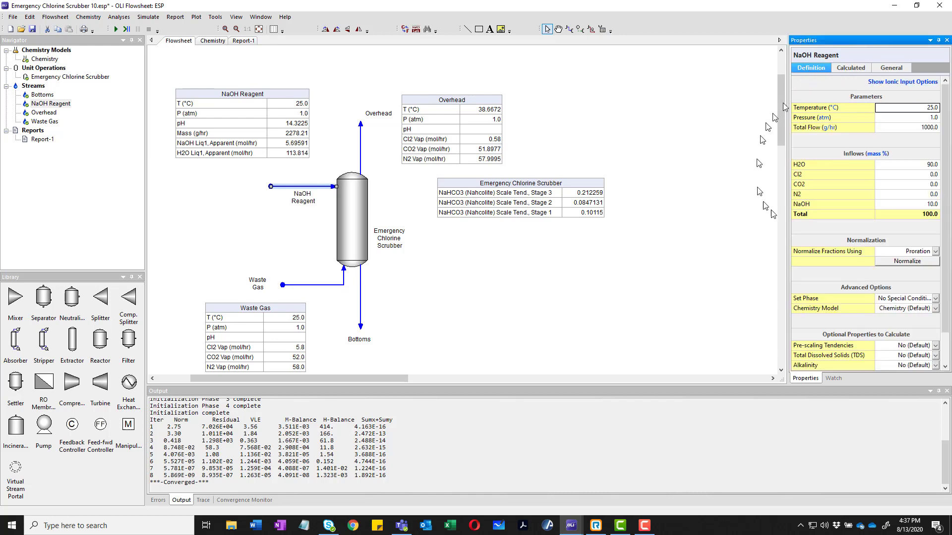
left_click(910, 205)
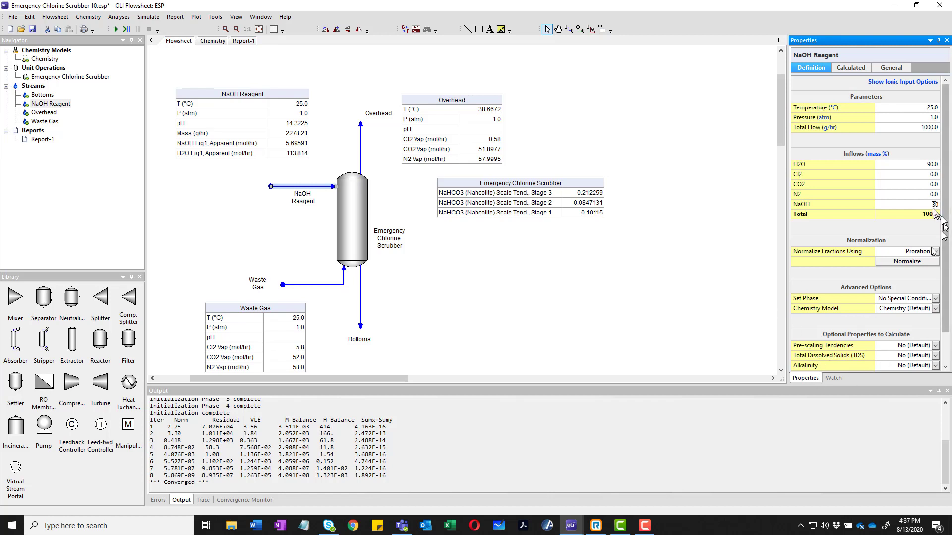
left_click(919, 185)
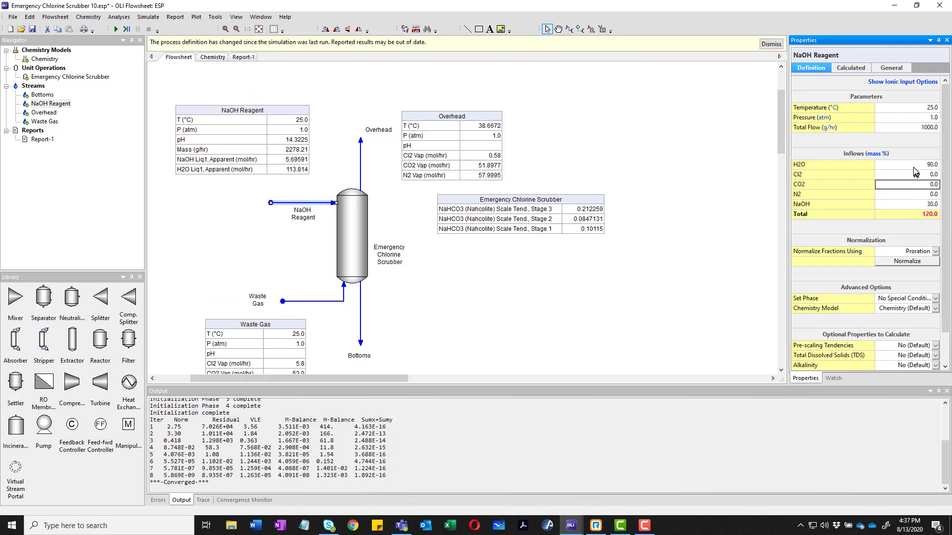
left_click(915, 166)
type("70")
key("Return")
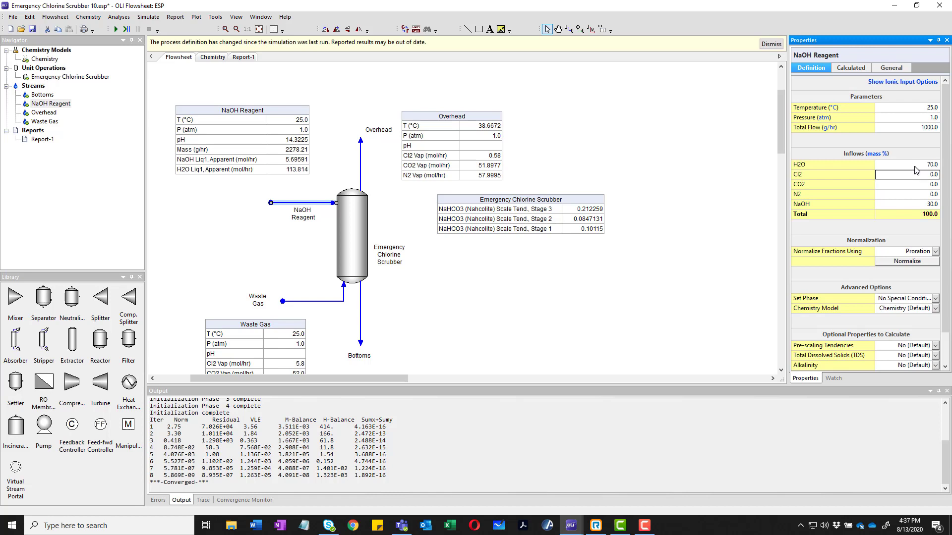
left_click(597, 332)
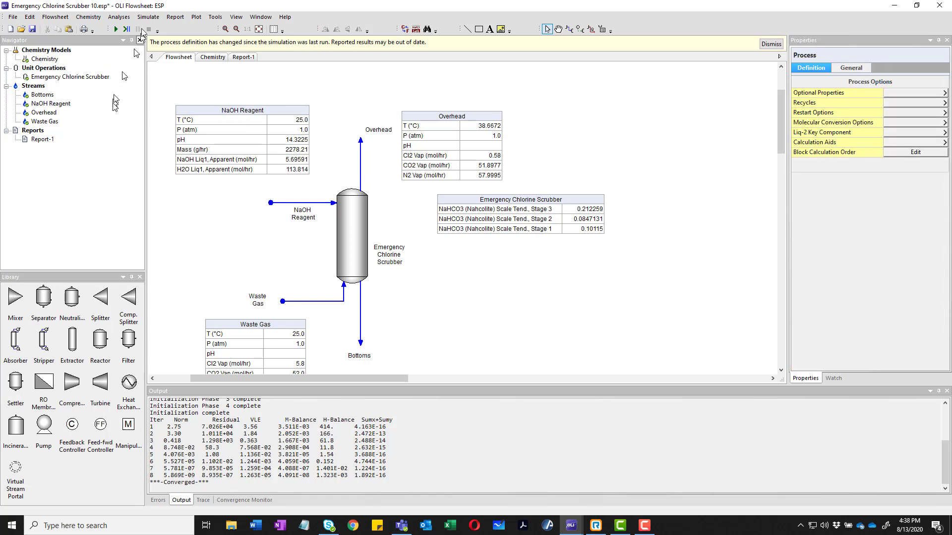
- Rerun the simulation with the 30% NaOH feed until it converges
left_click(117, 30)
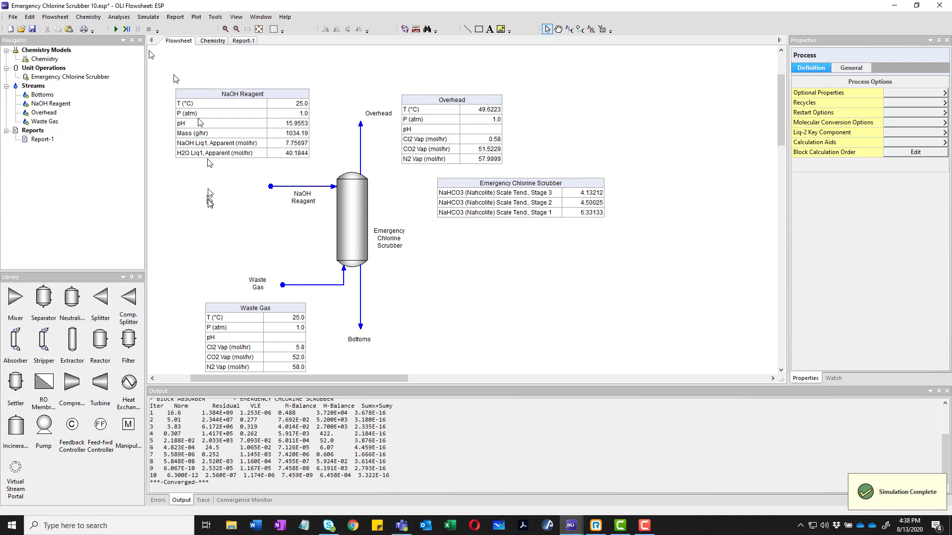
- Save a copy of the flowsheet as 'Emergency Chlorine Scrubber 30.esp' with Save As
left_click(13, 17)
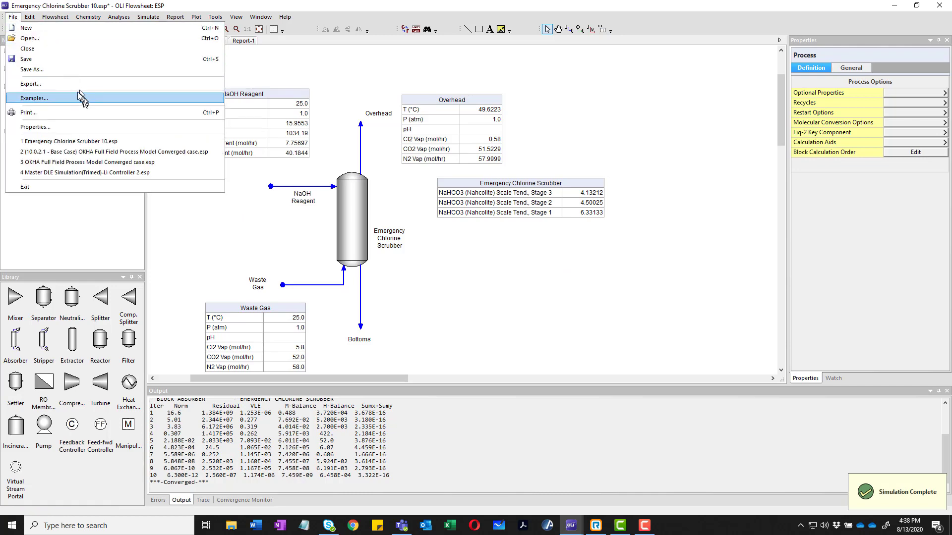
left_click(76, 72)
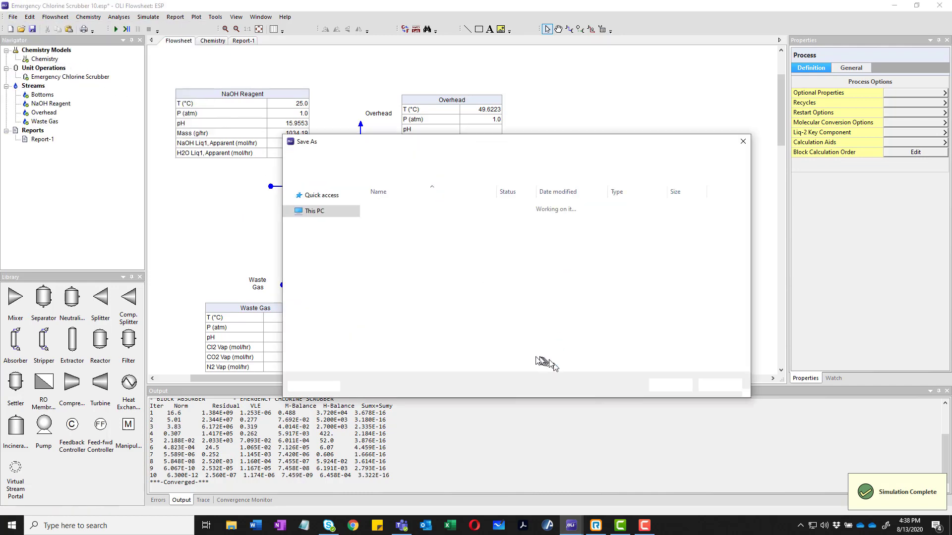
left_click(541, 333)
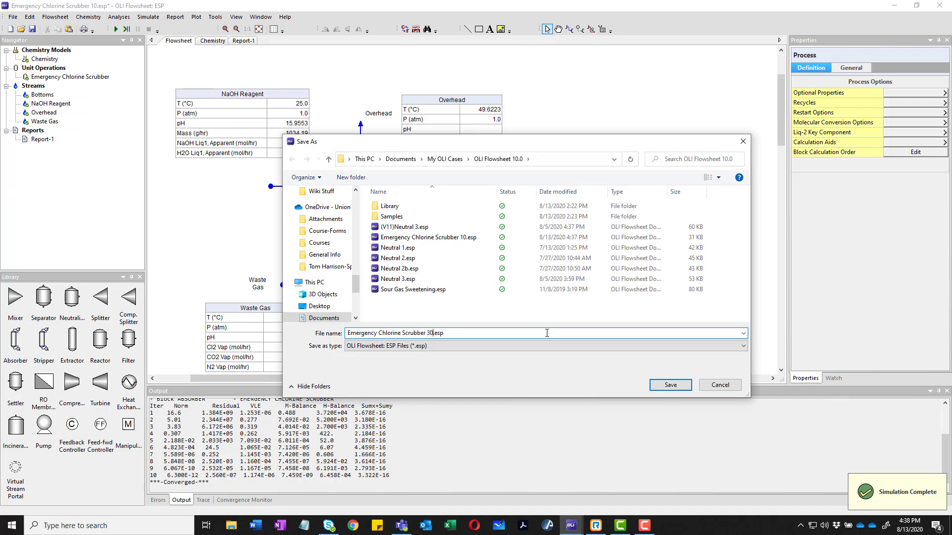
left_click(670, 385)
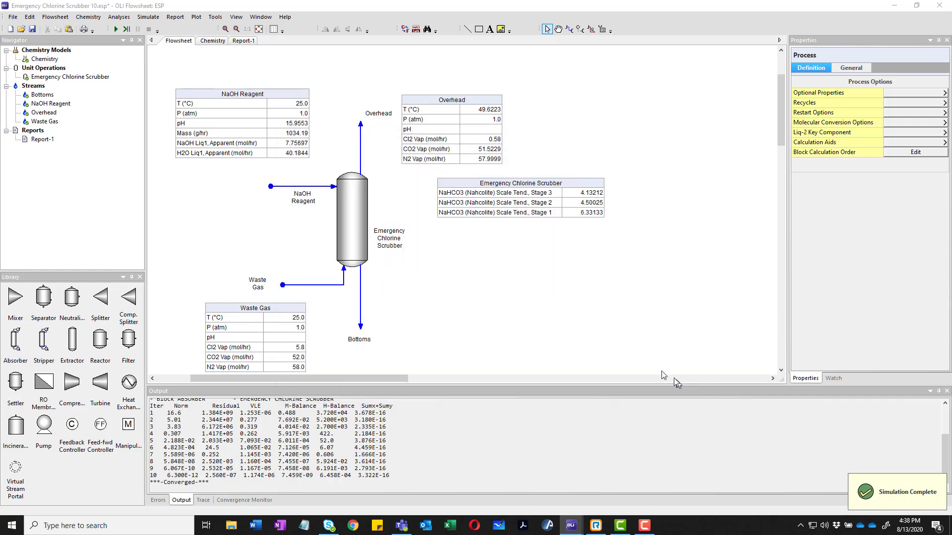